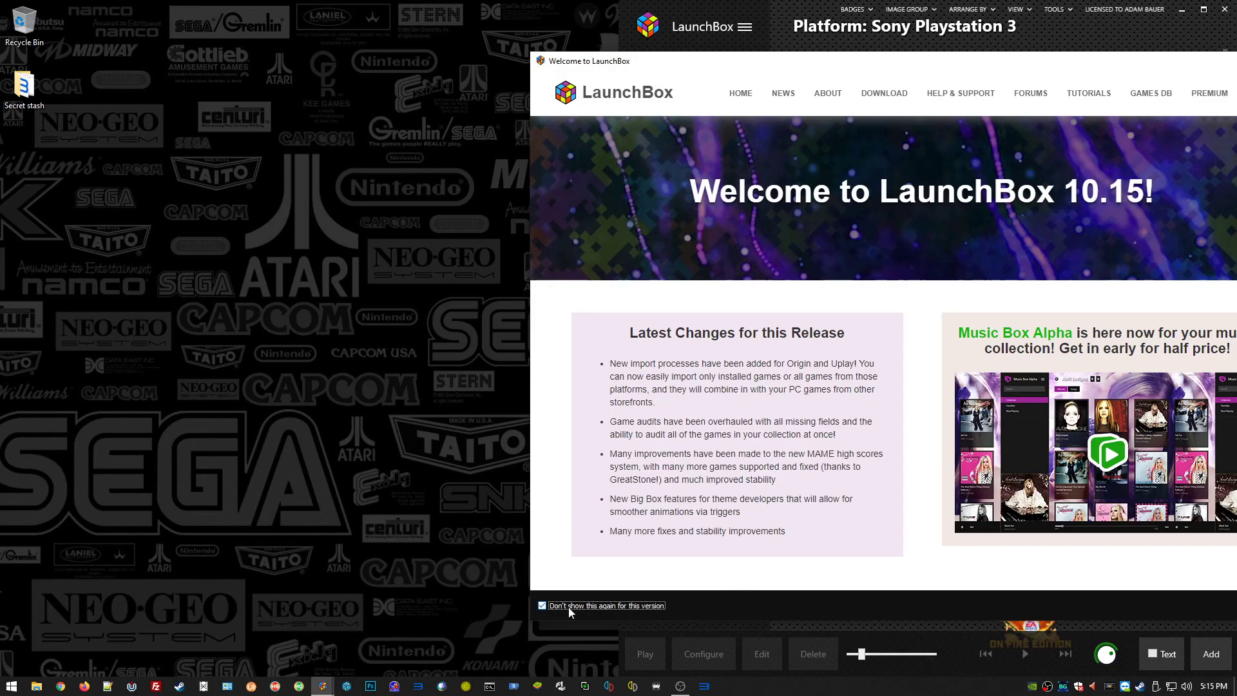
Maximize the LaunchBox window and dismiss the welcome window with "Don't show this again for this version" enabled.
{"action": "left_click", "coordinate": [568, 607]}
{"action": "left_click", "coordinate": [1203, 9]}
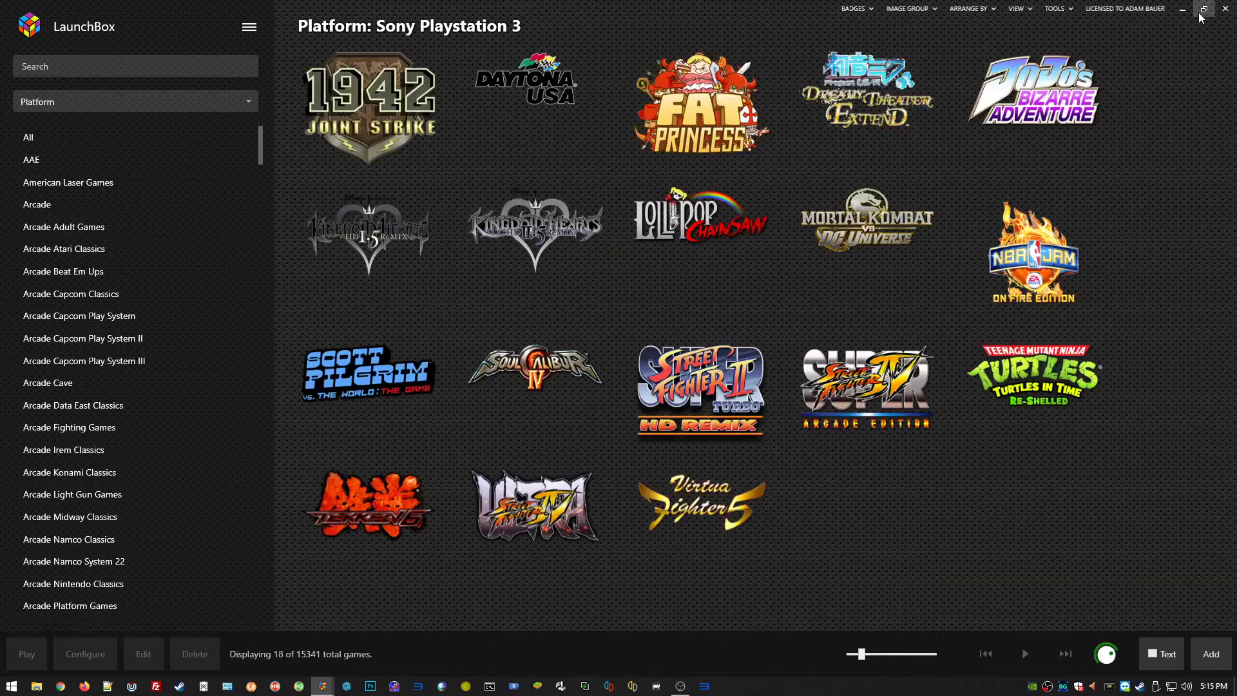
{"action": "mouse_move", "coordinate": [322, 685]}
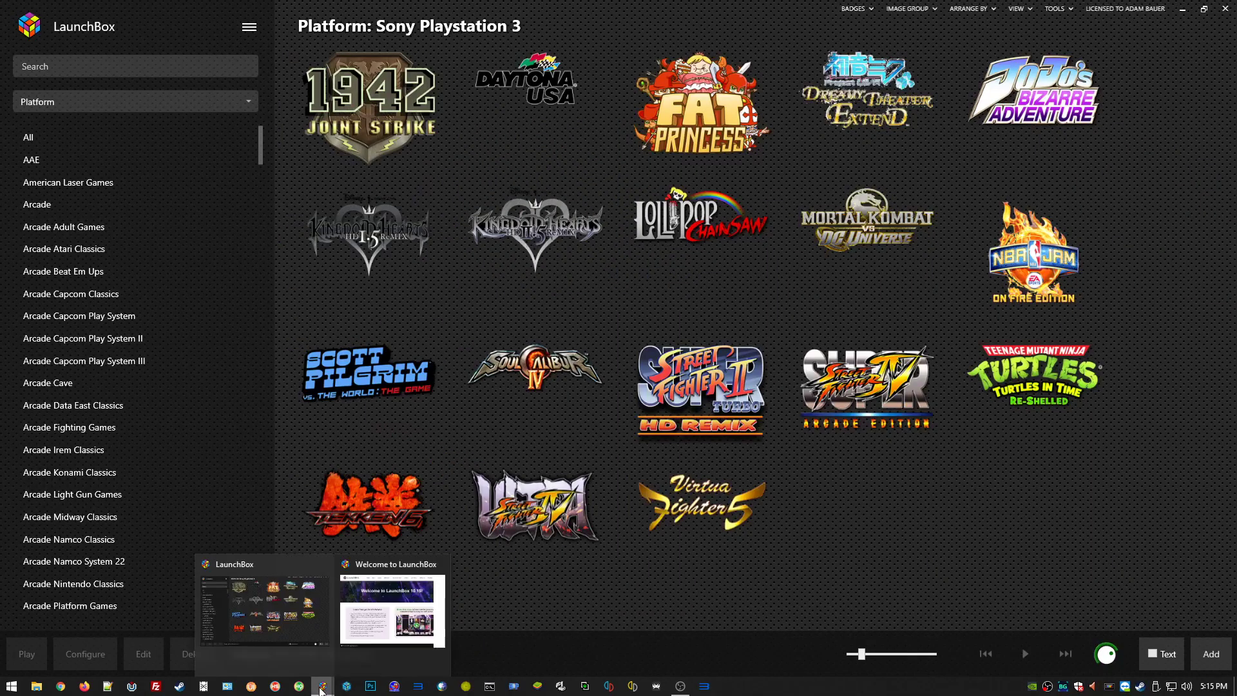
{"action": "left_click", "coordinate": [383, 625]}
{"action": "left_click_drag", "start_coordinate": [894, 64], "coordinate": [622, 54]}
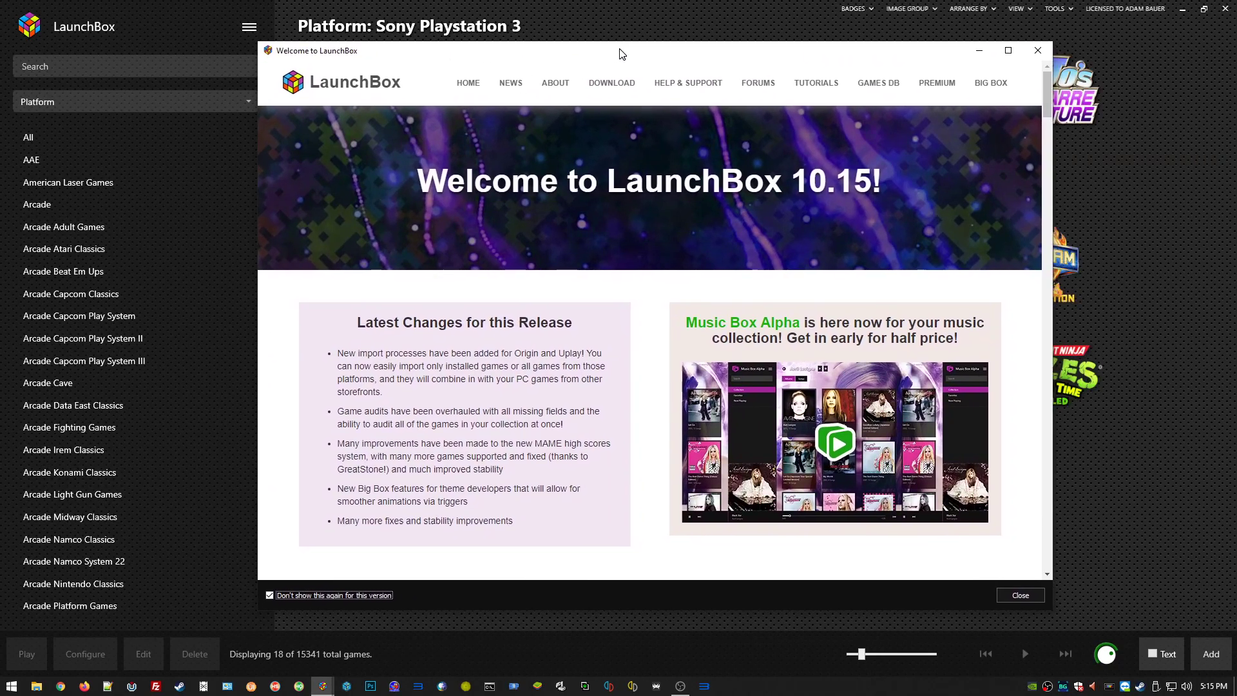
{"action": "left_click", "coordinate": [1029, 597]}
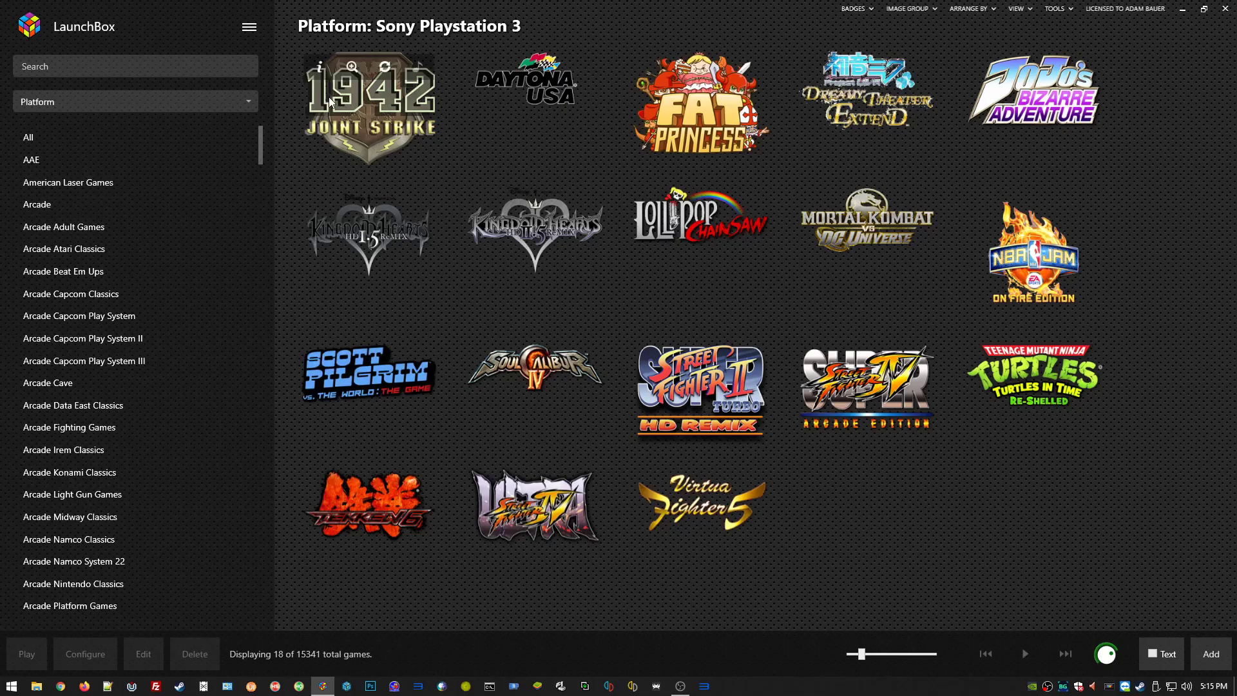
Show the Steam platform's games and browse the collection as far as the Streets of Rage titles.
{"action": "left_click_drag", "start_coordinate": [263, 140], "coordinate": [193, 569]}
{"action": "left_click", "coordinate": [54, 563]}
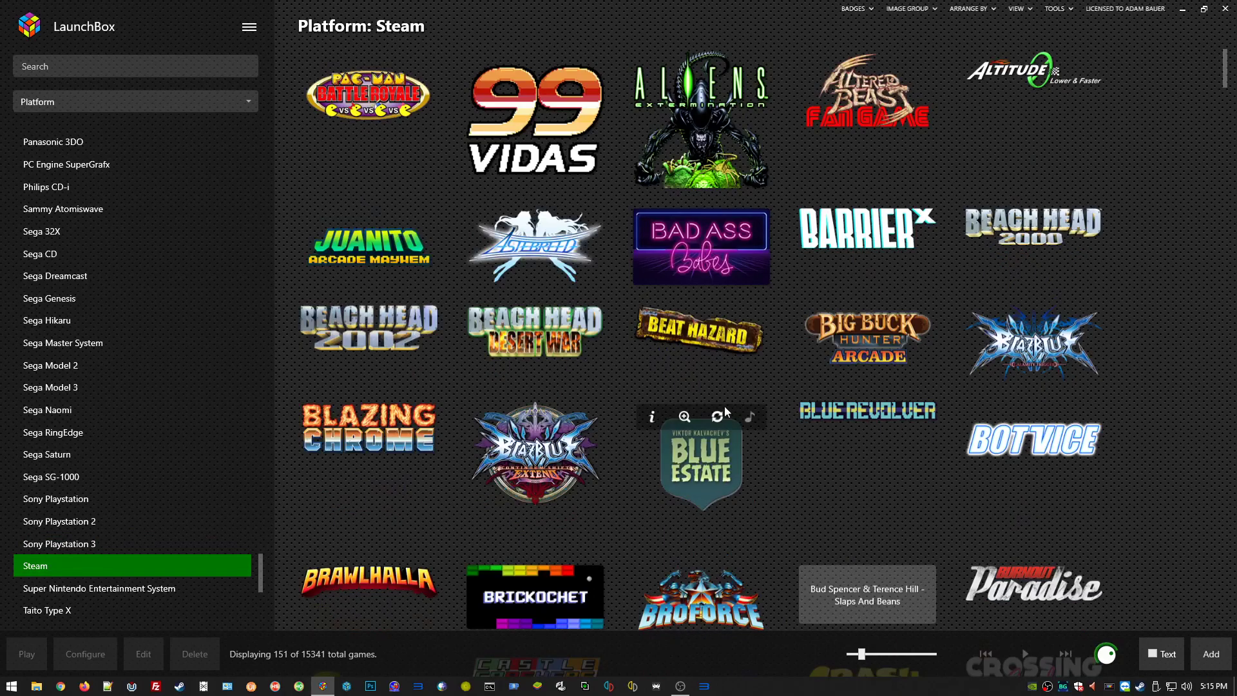
{"action": "scroll", "coordinate": [763, 406], "scroll_direction": "down", "scroll_amount": 2}
{"action": "scroll", "coordinate": [685, 400], "scroll_direction": "down", "scroll_amount": 8}
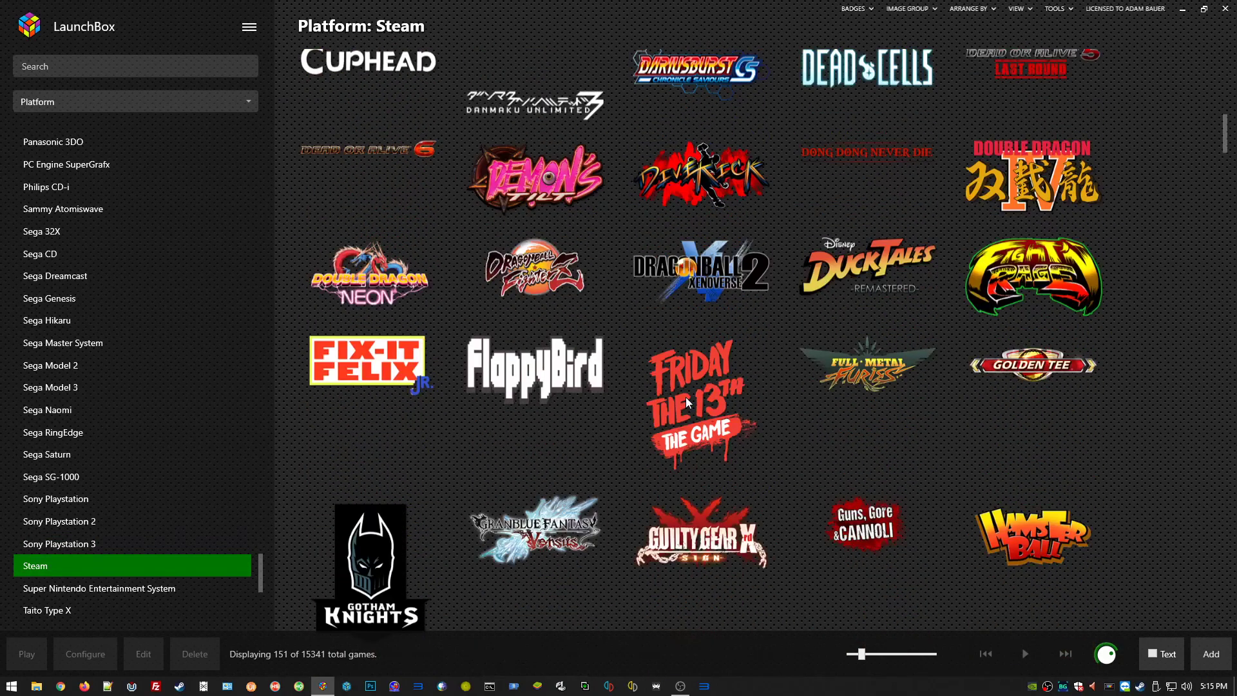
{"action": "scroll", "coordinate": [685, 401], "scroll_direction": "down", "scroll_amount": 7}
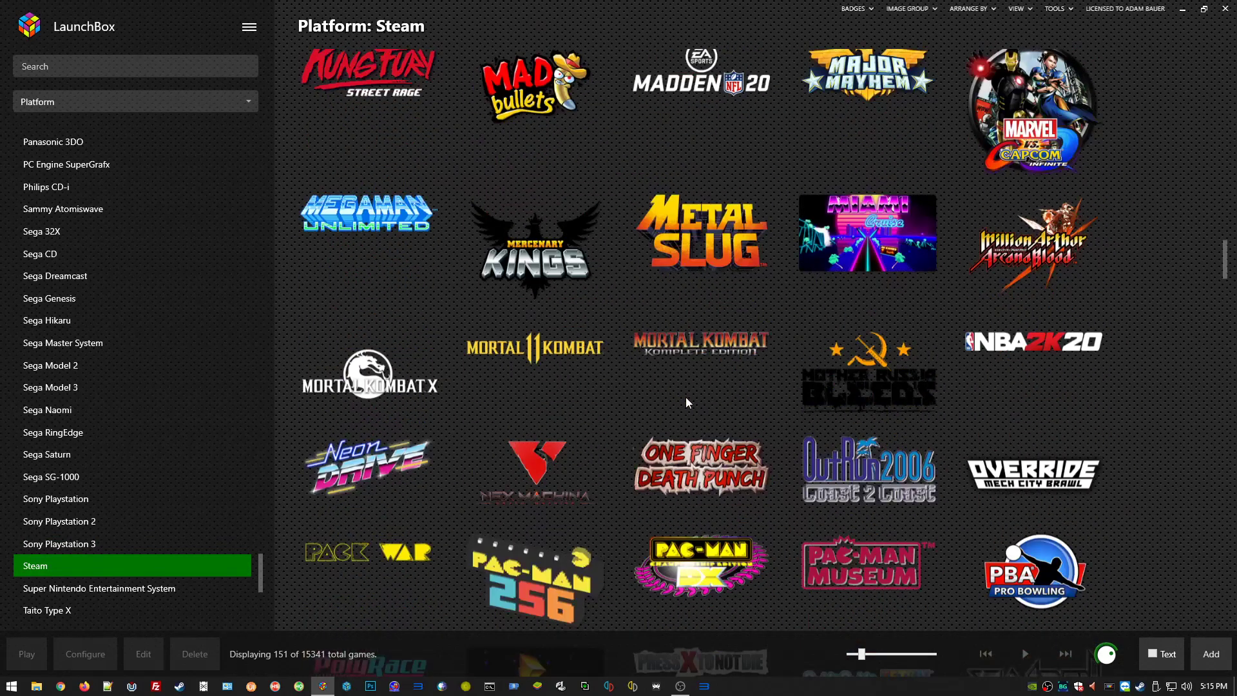
{"action": "scroll", "coordinate": [686, 397], "scroll_direction": "down", "scroll_amount": 8}
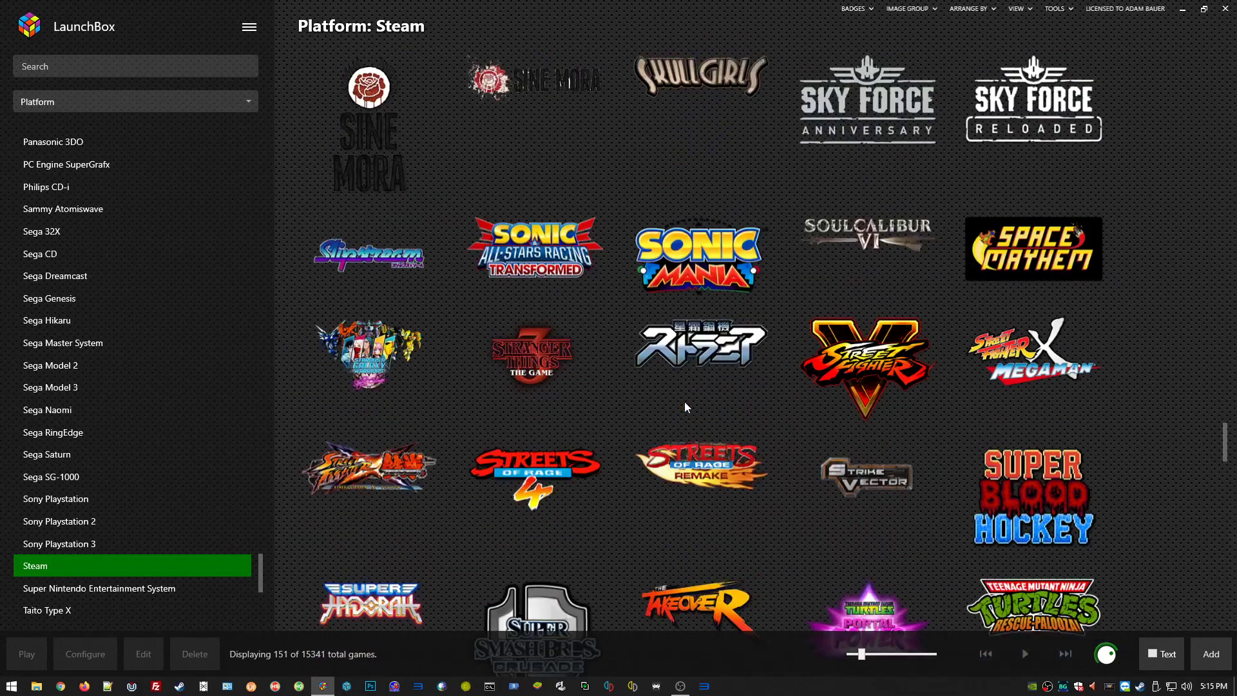
Examine the application path and emulation settings of Streets of Rage 4 in its edit dialog without changing anything.
{"action": "left_click", "coordinate": [540, 492]}
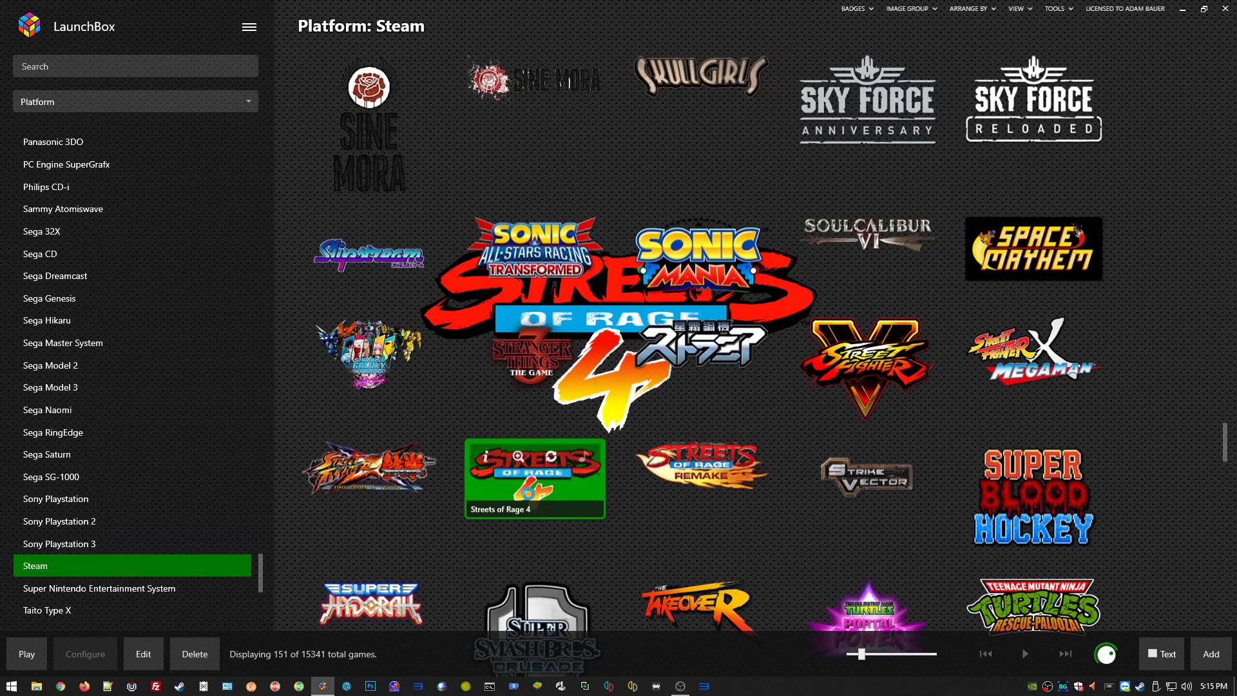
{"action": "right_click", "coordinate": [529, 493]}
{"action": "left_click", "coordinate": [638, 273]}
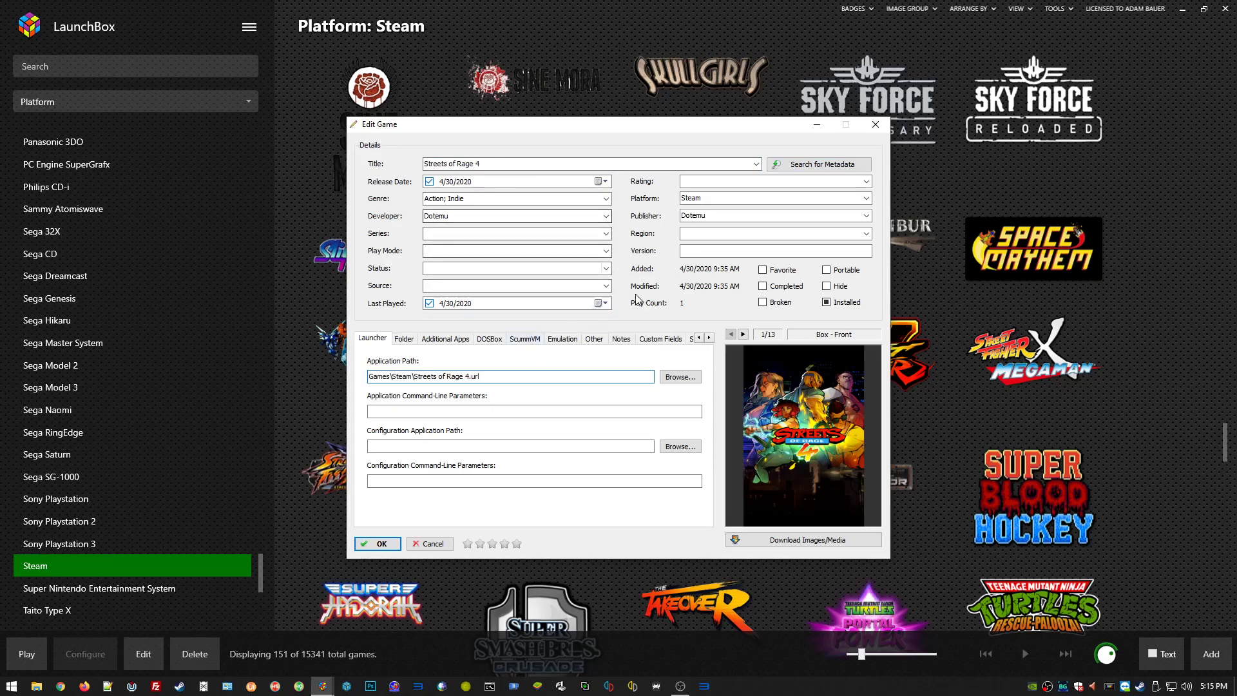
{"action": "left_click", "coordinate": [557, 341]}
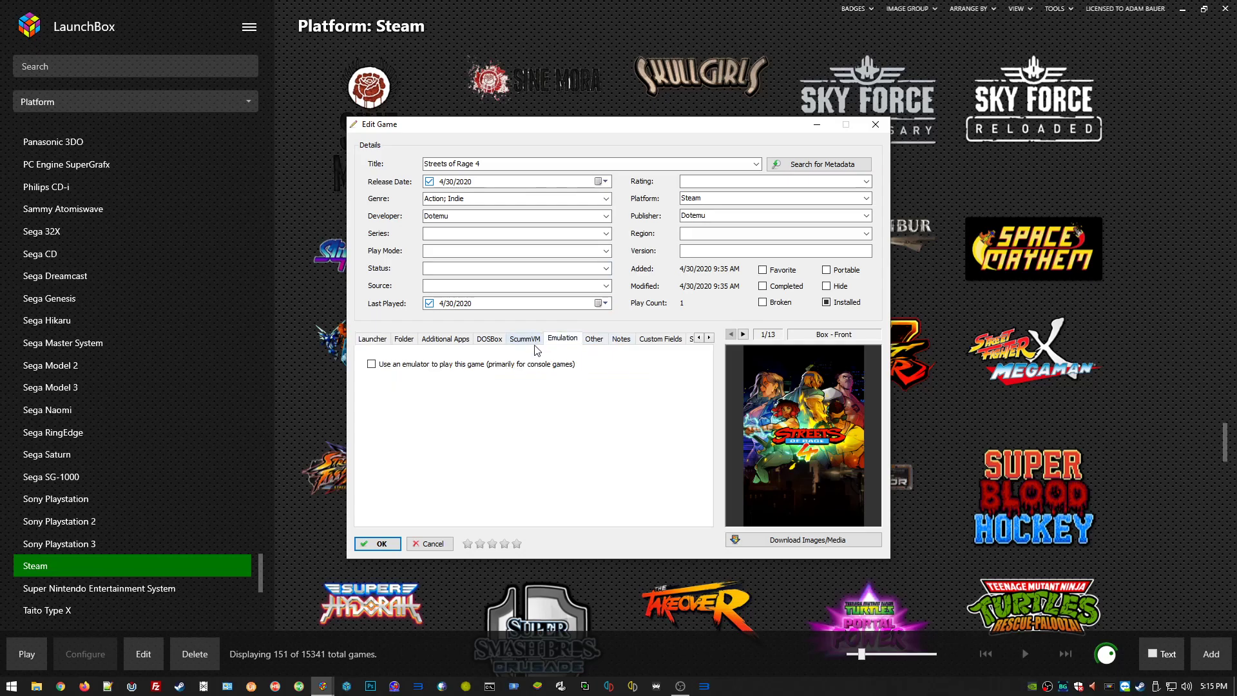
{"action": "left_click", "coordinate": [422, 541]}
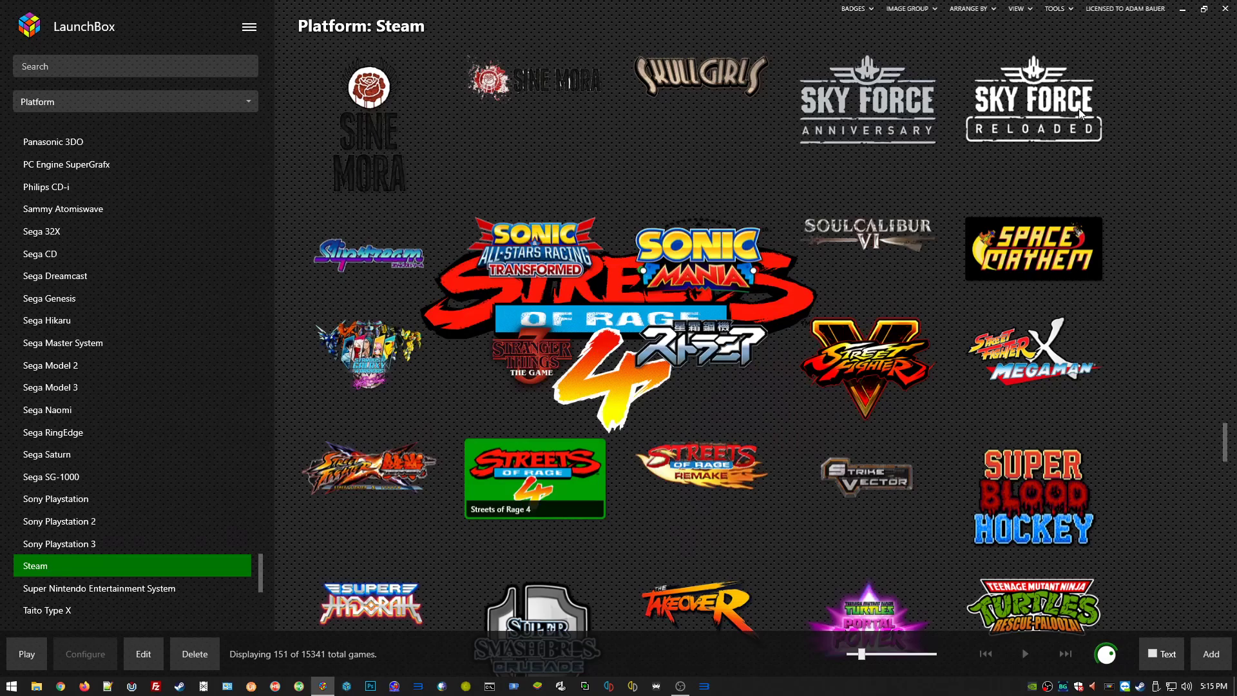
Minimize LaunchBox, open the Secret stash folder on the desktop in File Explorer and look through its contents.
{"action": "left_click", "coordinate": [1181, 10]}
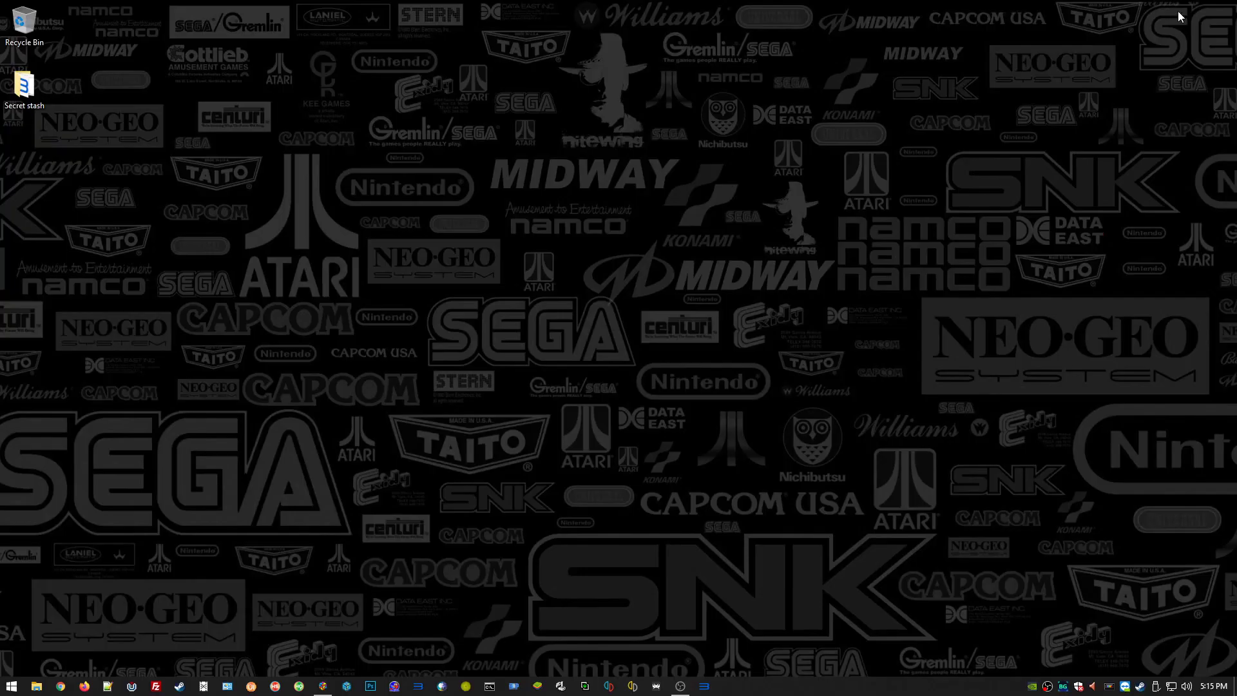
{"action": "double_click", "coordinate": [23, 90]}
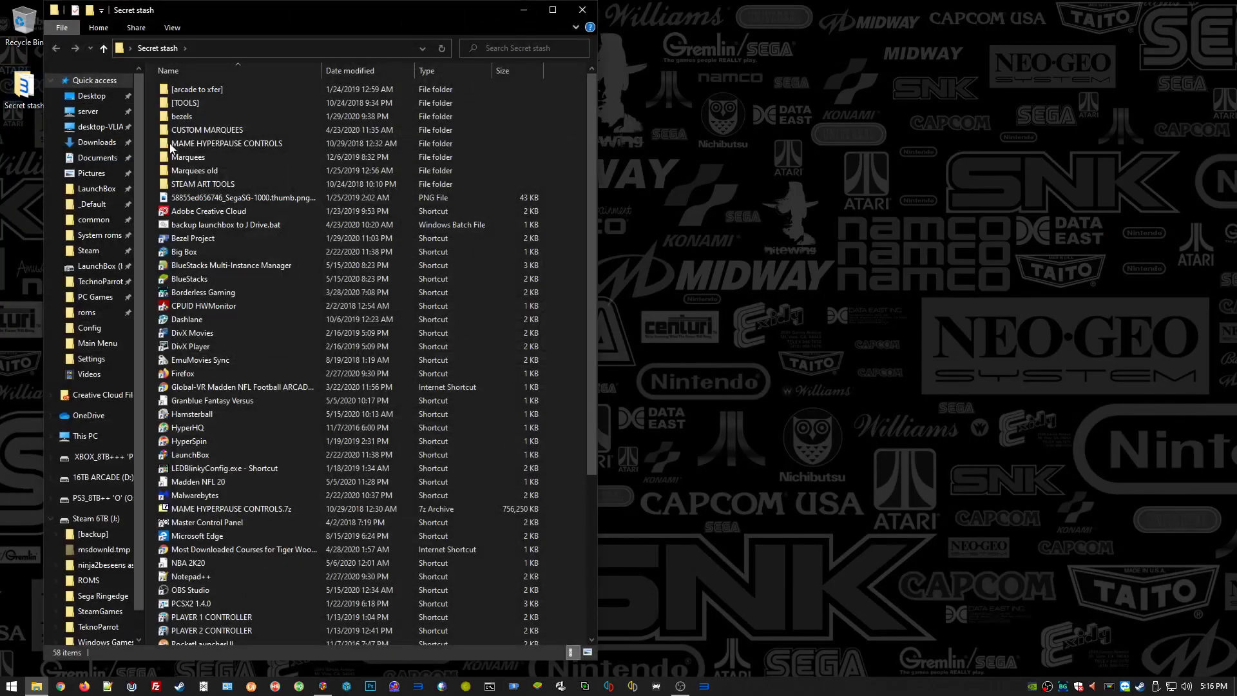
{"action": "left_click", "coordinate": [244, 322]}
{"action": "scroll", "coordinate": [245, 322], "scroll_direction": "down", "scroll_amount": 5}
{"action": "left_click", "coordinate": [297, 478]}
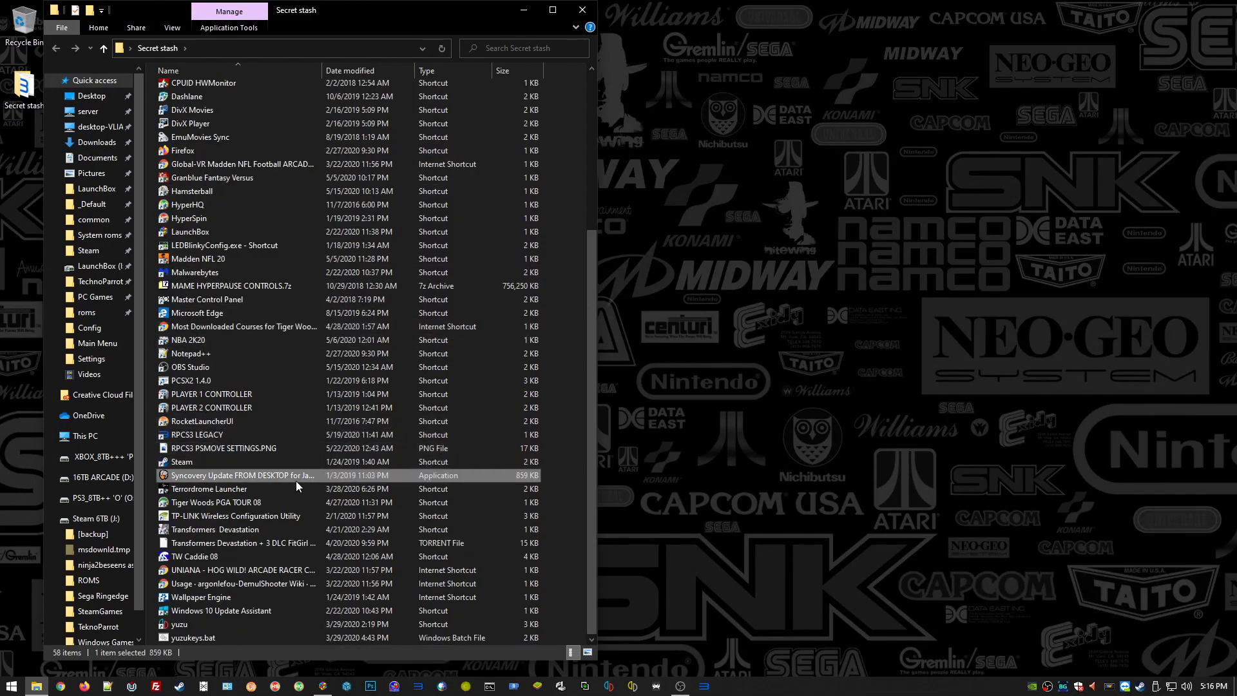
{"action": "key", "text": "Home"}
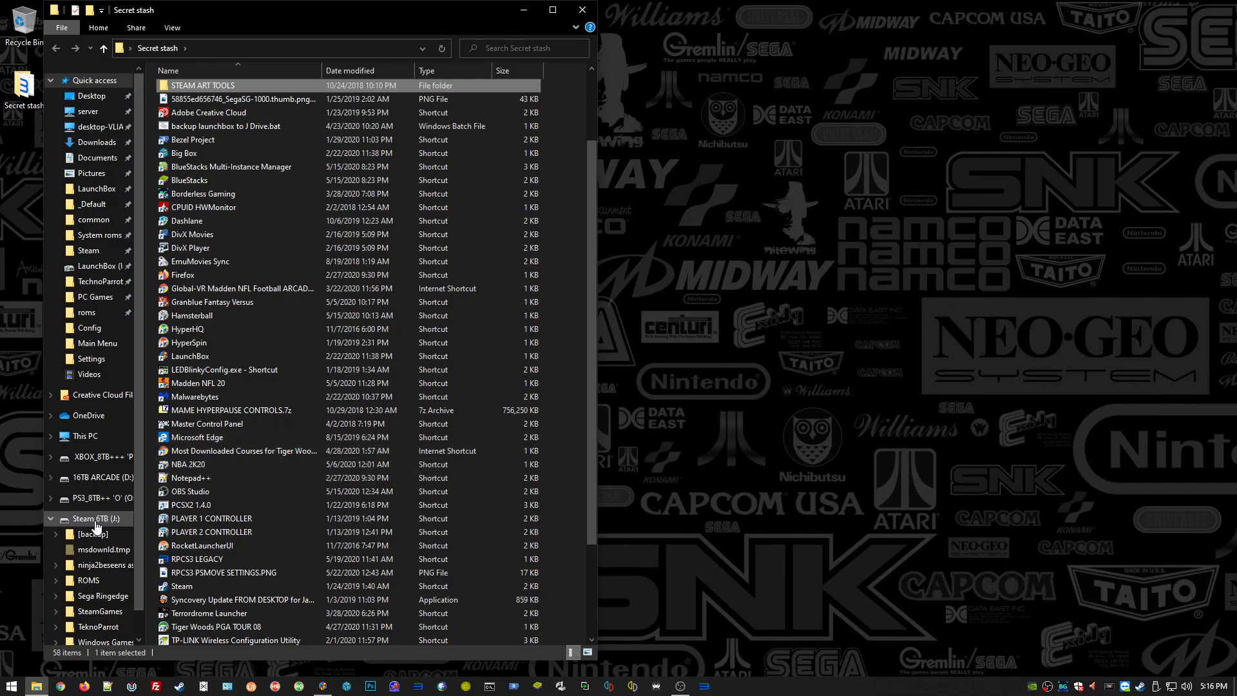
Navigate to the Steam shortcuts folder under LaunchBox\Games on the LaunchBox (I:) drive.
{"action": "scroll", "coordinate": [108, 470], "scroll_direction": "down", "scroll_amount": 1}
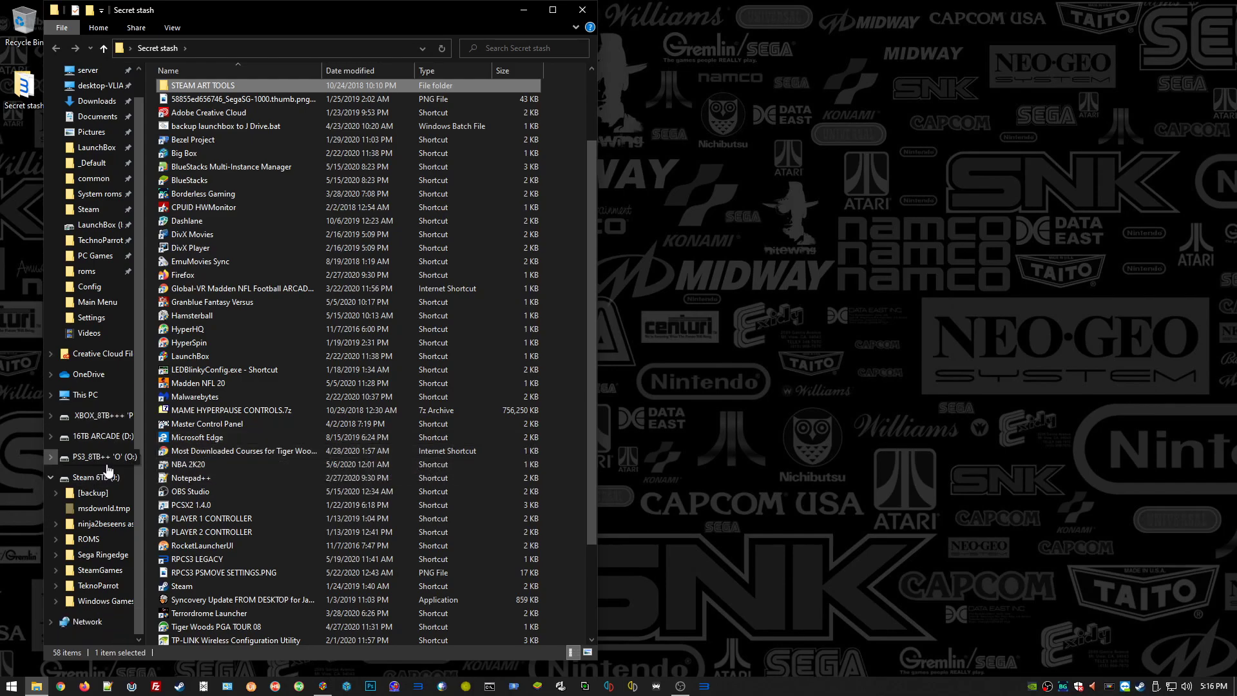
{"action": "left_click", "coordinate": [83, 396]}
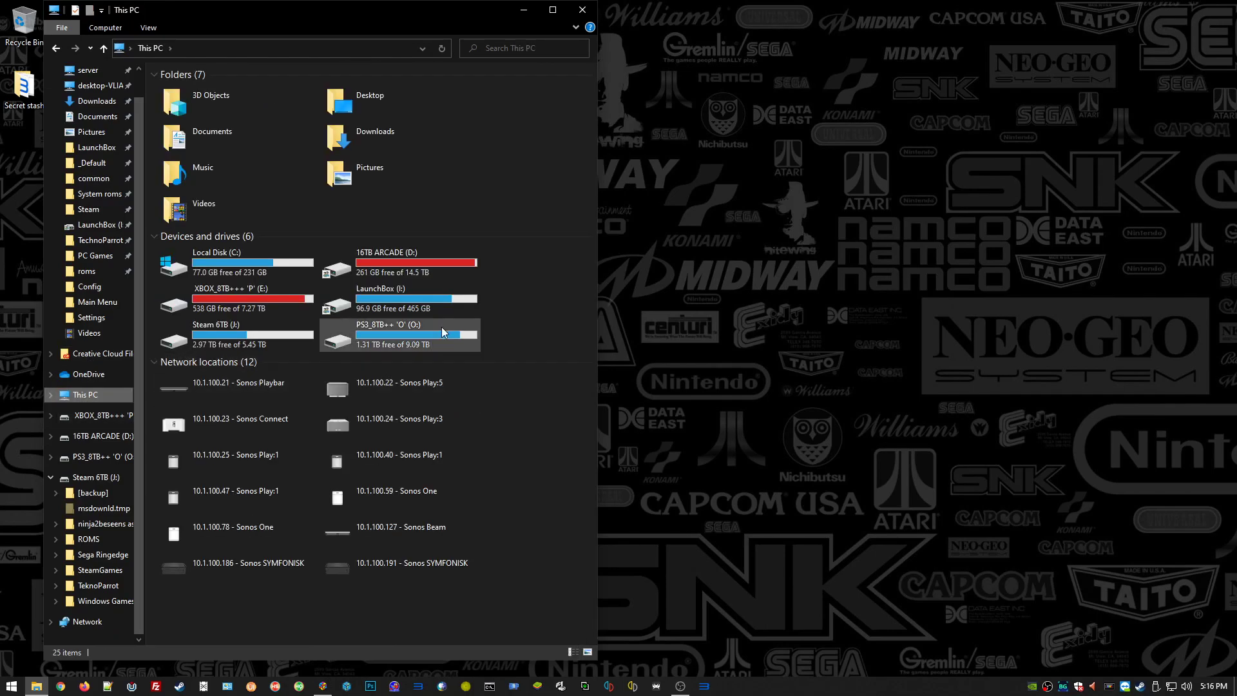
{"action": "double_click", "coordinate": [459, 299]}
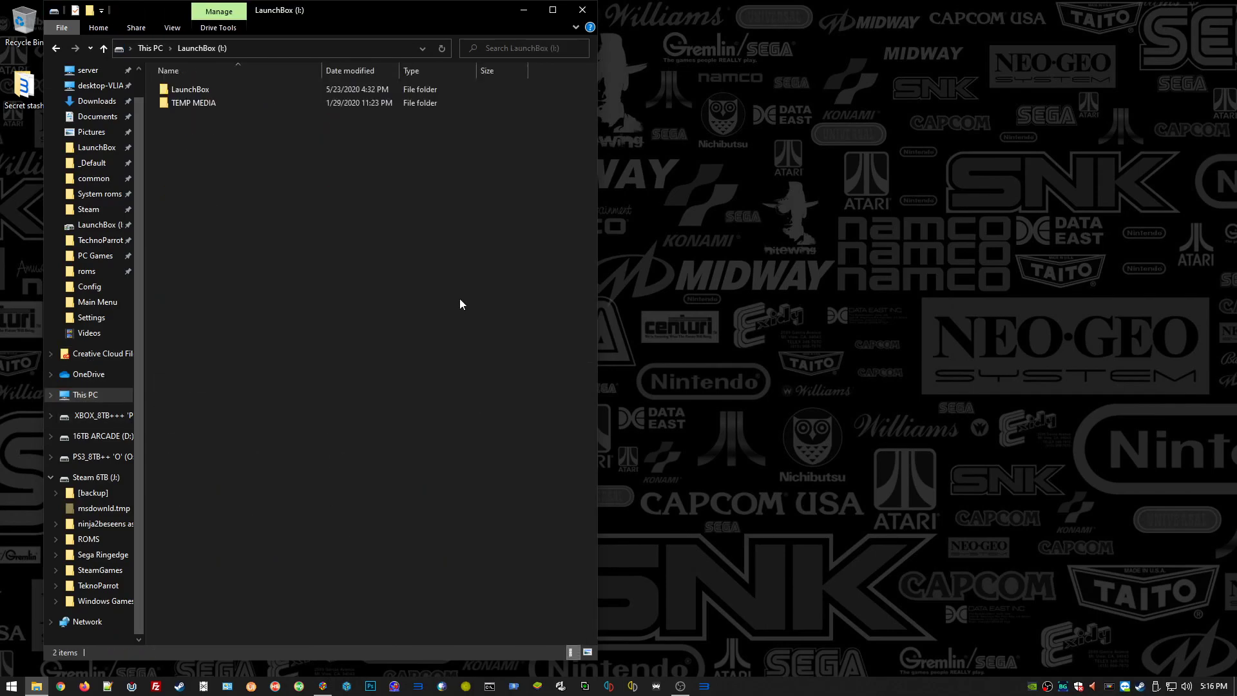
{"action": "double_click", "coordinate": [188, 91]}
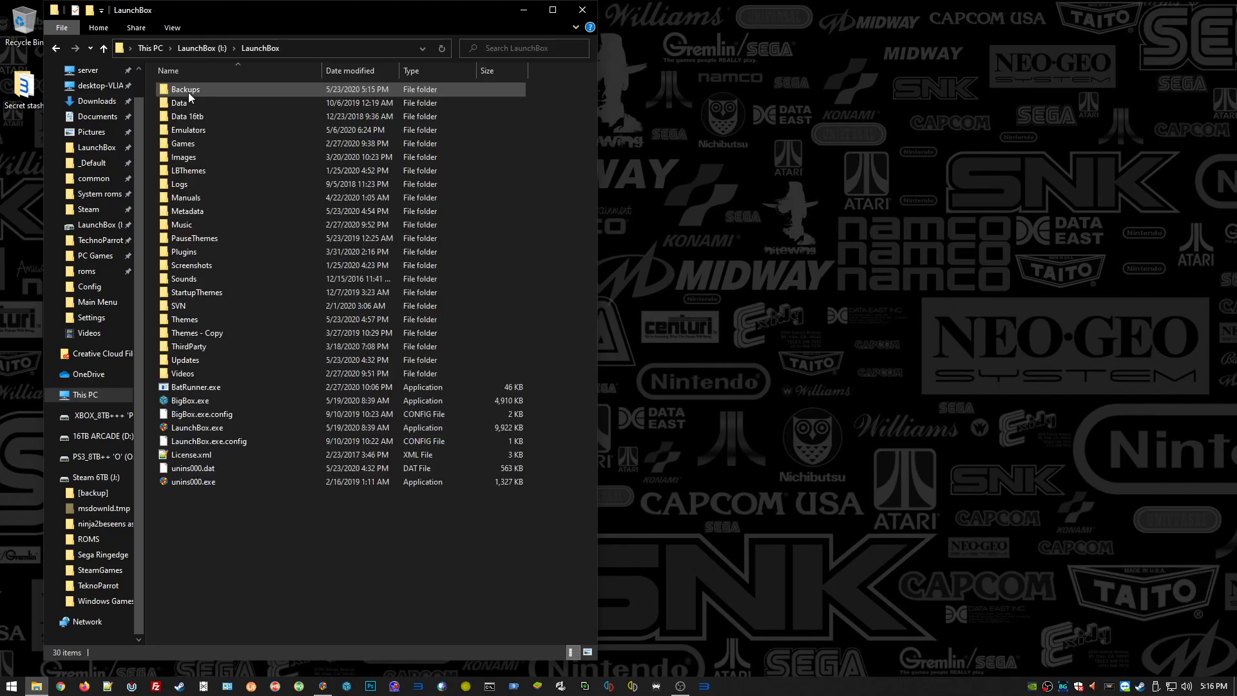
{"action": "double_click", "coordinate": [197, 143]}
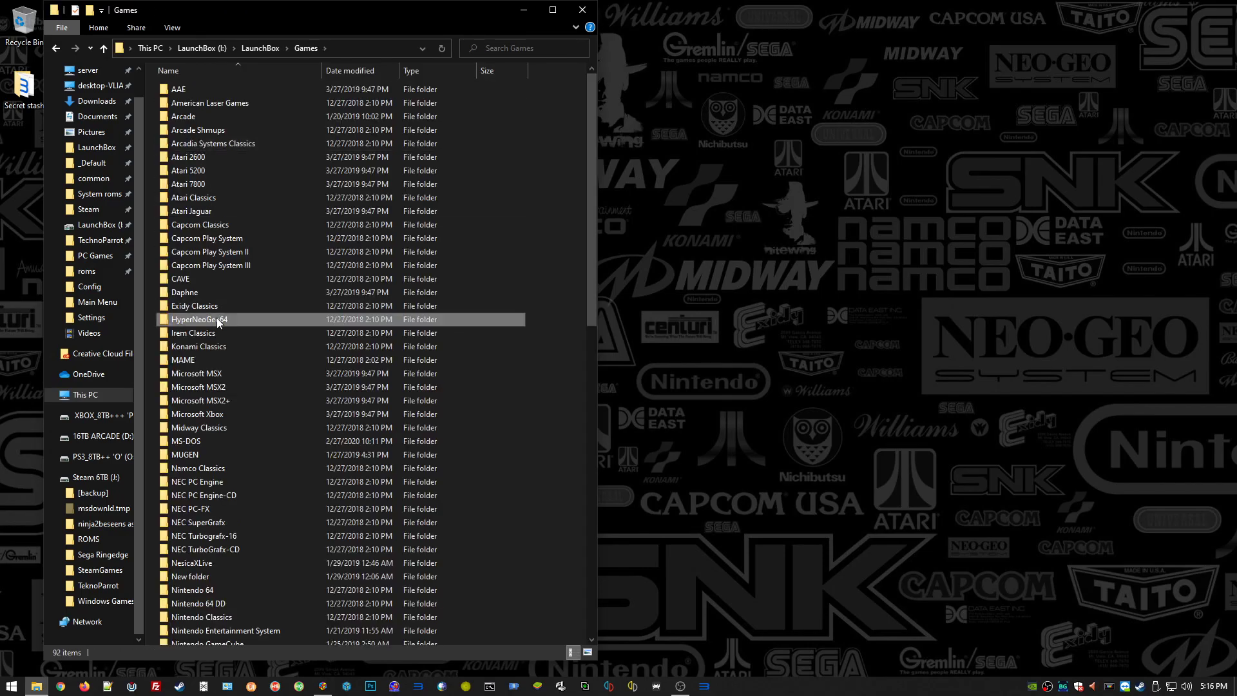
{"action": "key", "text": "s"}
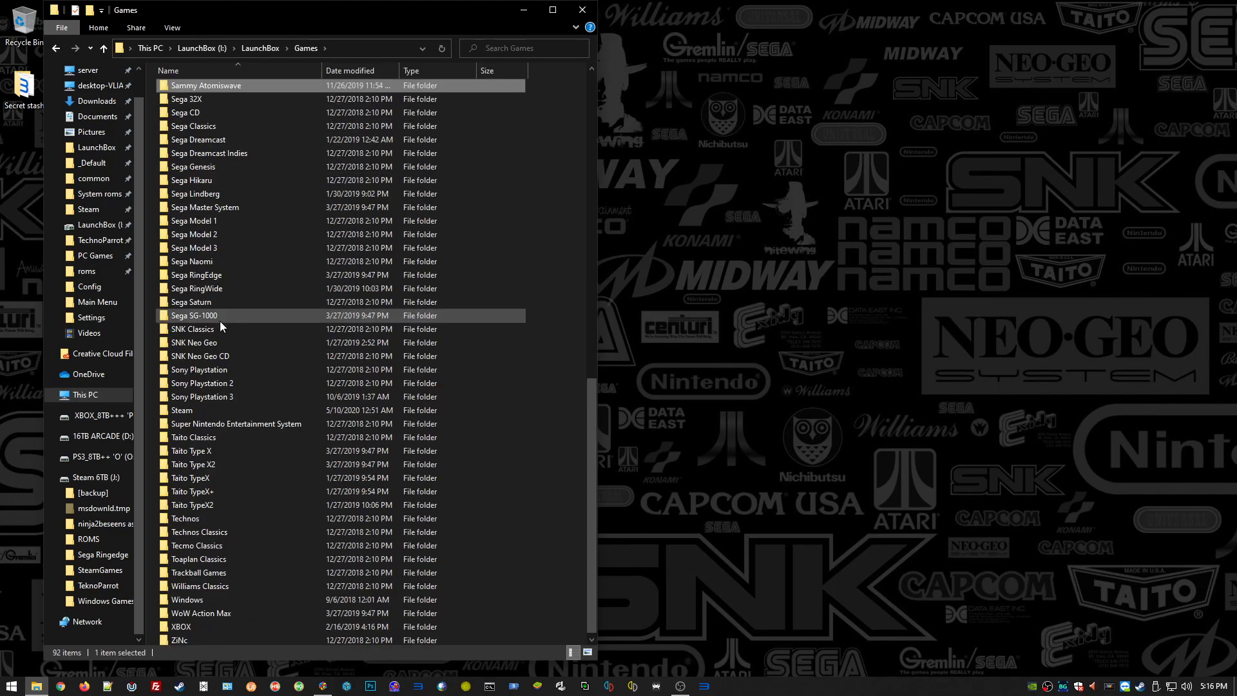
{"action": "double_click", "coordinate": [195, 409]}
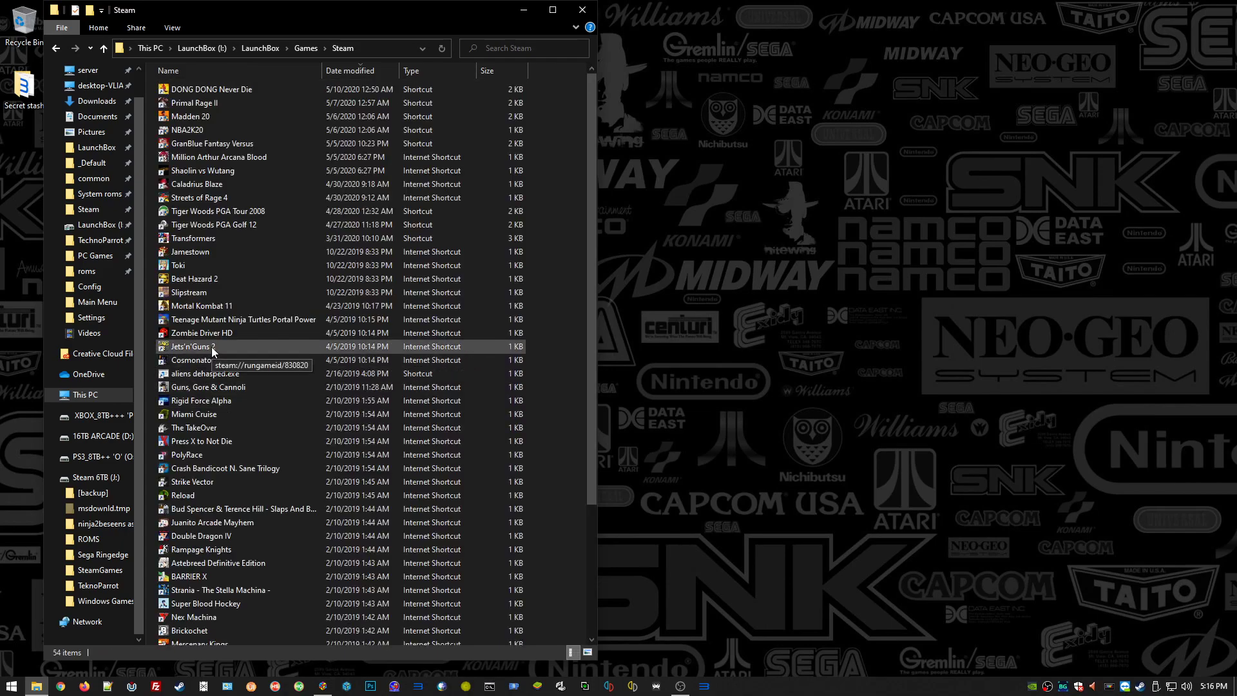
Sort the Steam folder's shortcuts by name and select Streets of Rage 4.
{"action": "left_click", "coordinate": [240, 472]}
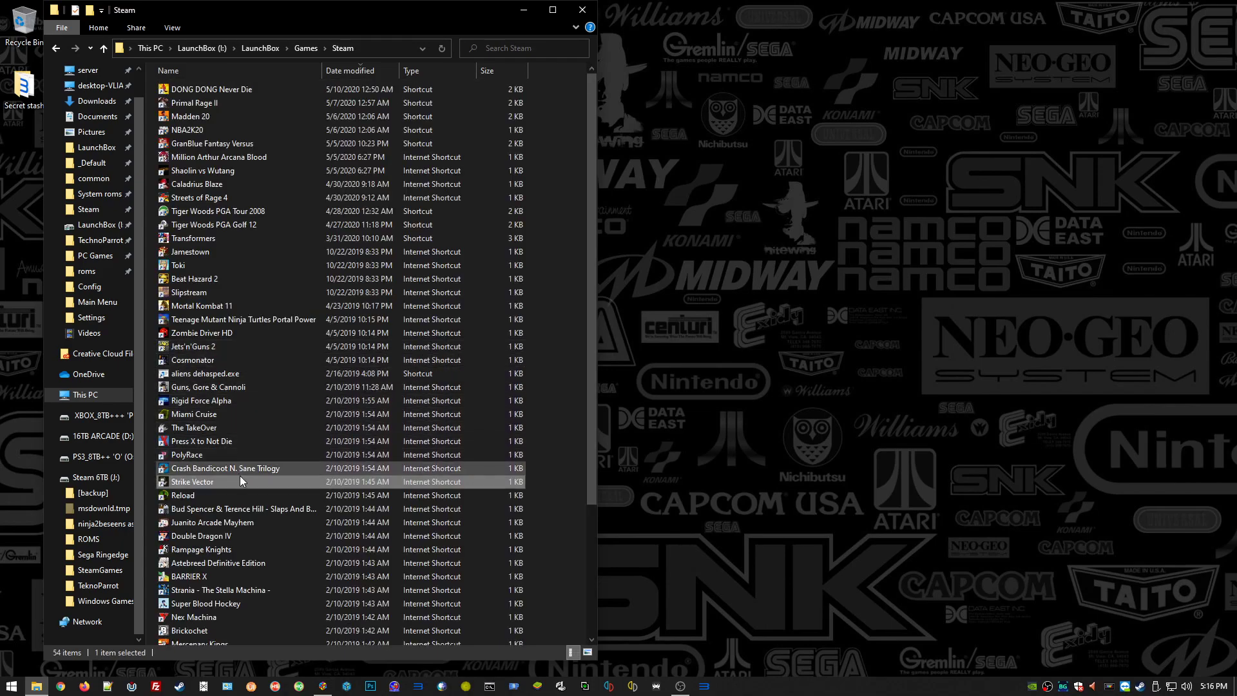
{"action": "key", "text": "s"}
{"action": "key", "text": "s"}
{"action": "key", "text": "s"}
{"action": "key", "text": "s"}
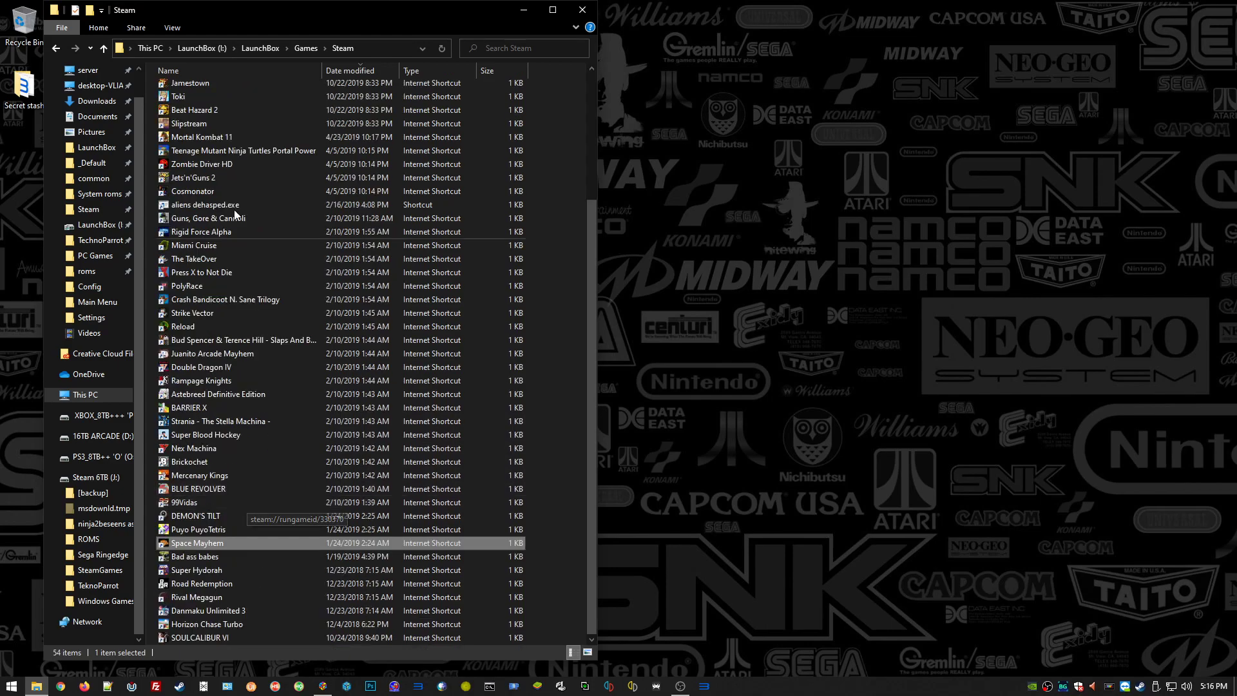
{"action": "left_click", "coordinate": [202, 71]}
{"action": "left_click", "coordinate": [199, 284]}
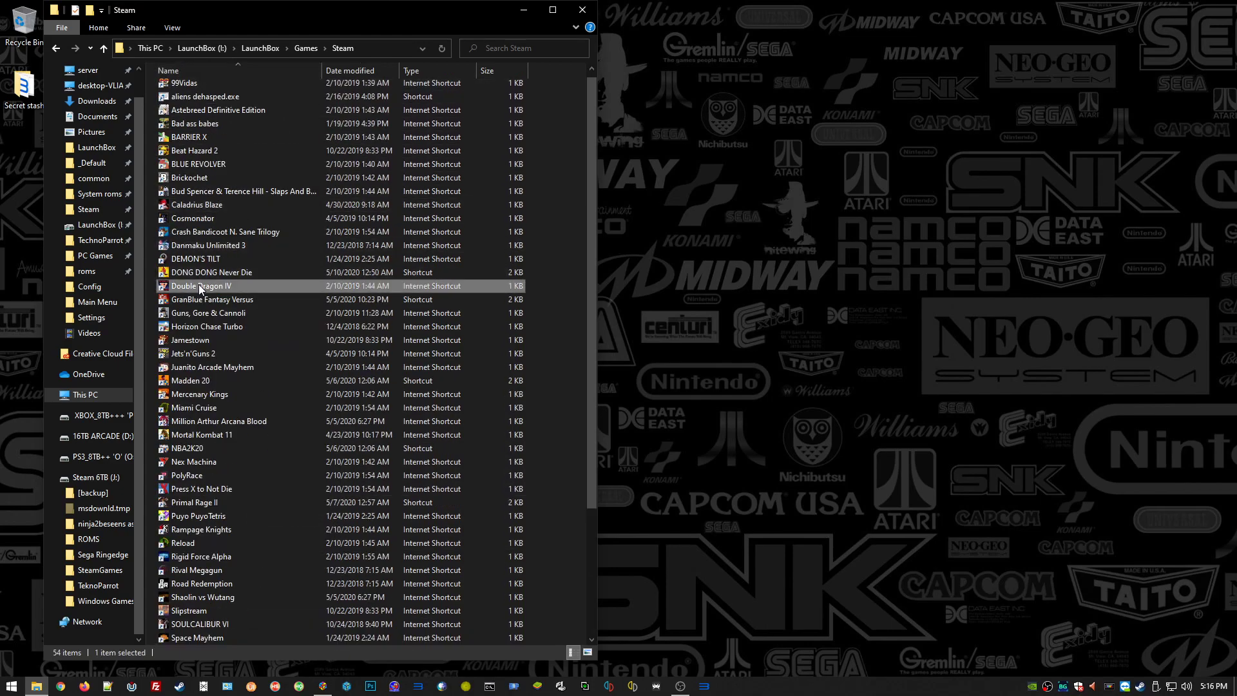
{"action": "key", "text": "s"}
{"action": "key", "text": "l"}
{"action": "scroll", "coordinate": [229, 367], "scroll_direction": "down", "scroll_amount": 4}
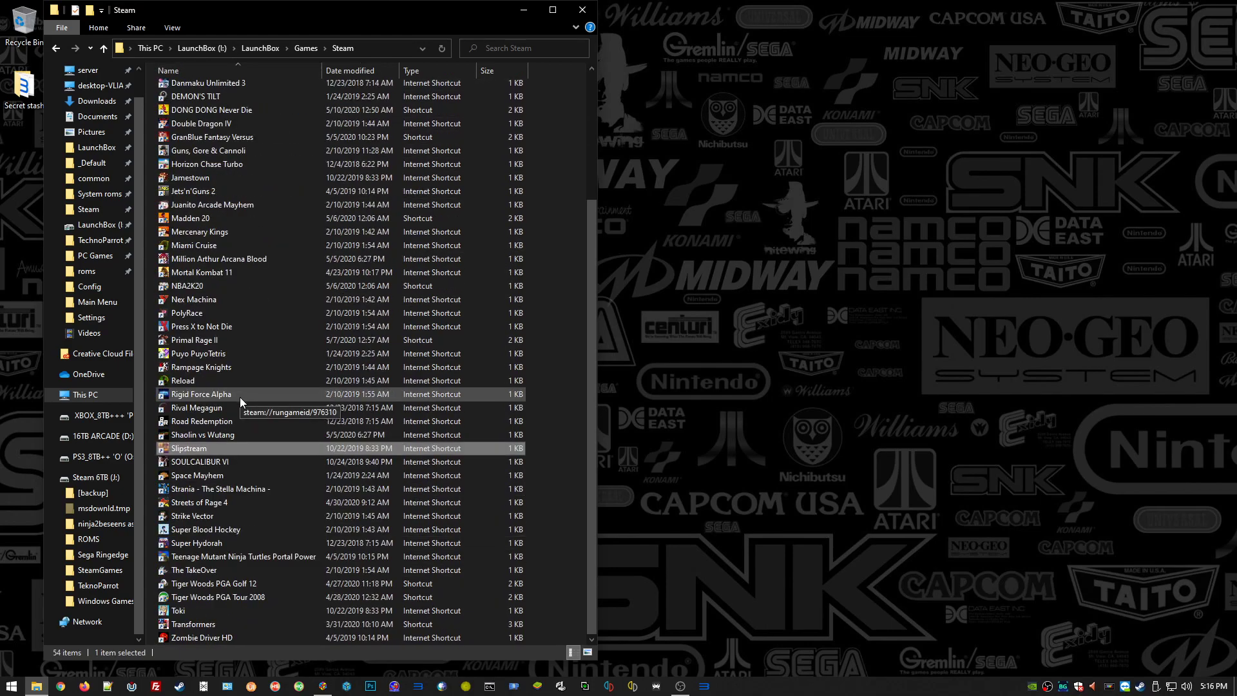
{"action": "left_click", "coordinate": [233, 501]}
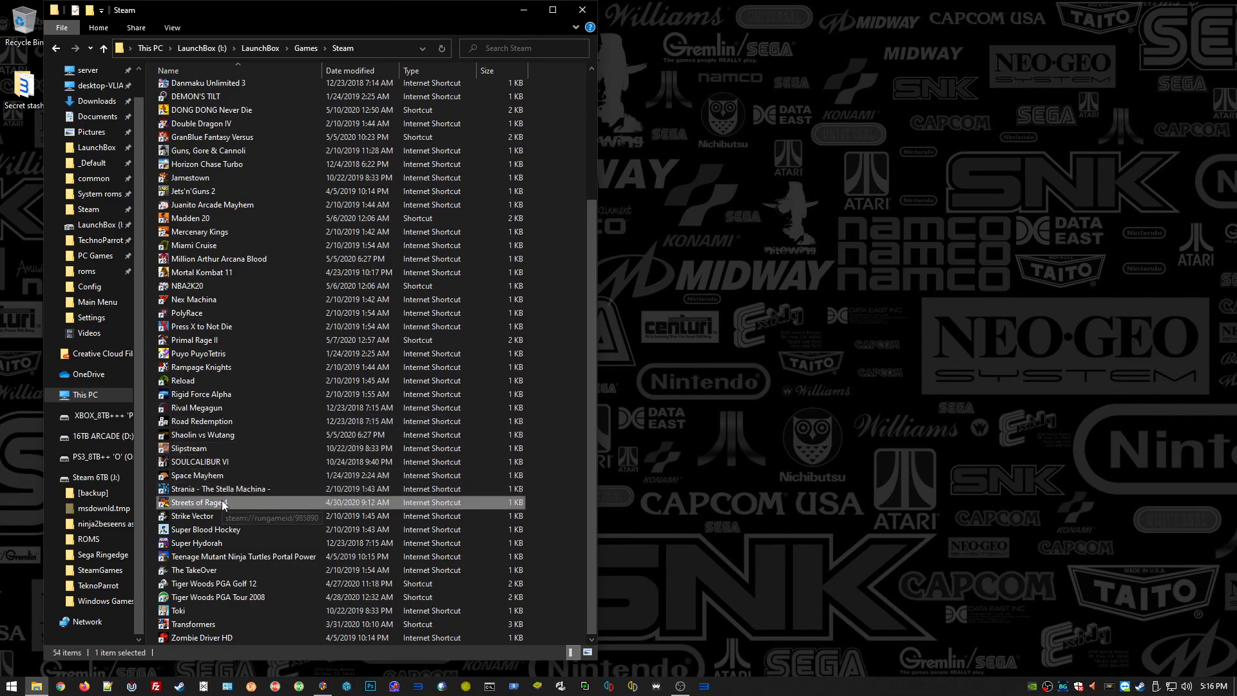
Check the URL in the Streets of Rage 4 shortcut's properties, leaving the settings as they are.
{"action": "right_click", "coordinate": [222, 500]}
{"action": "left_click", "coordinate": [257, 490]}
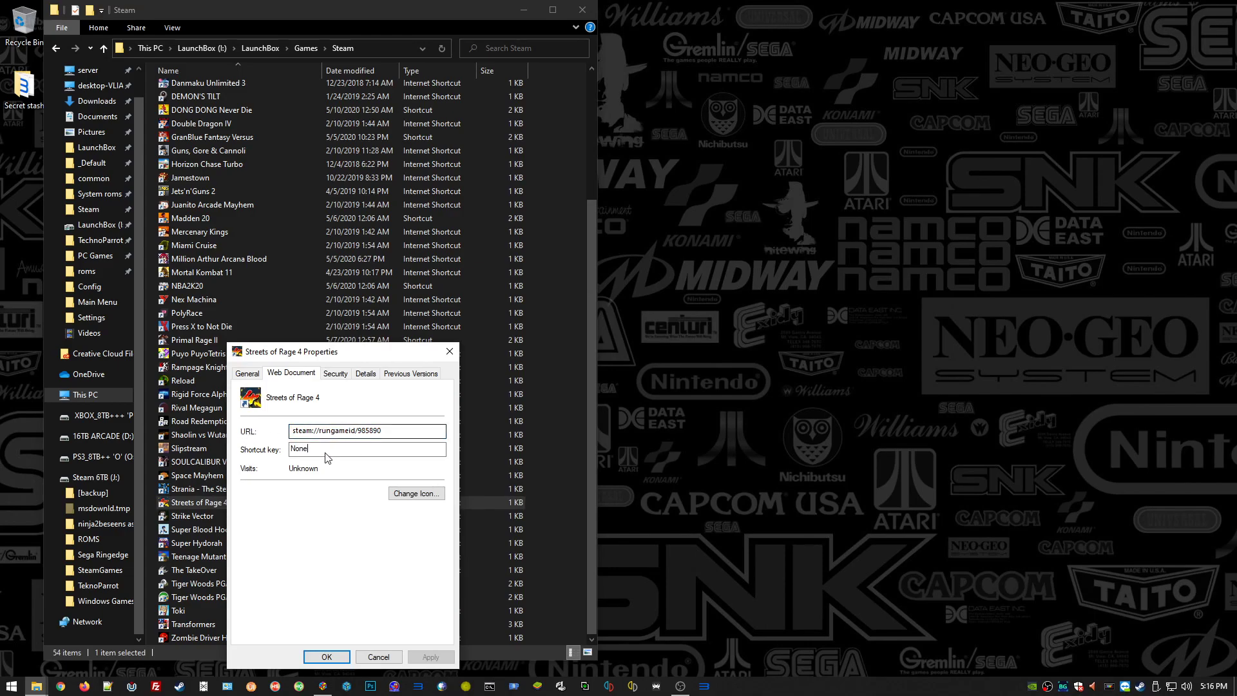
{"action": "left_click", "coordinate": [379, 657]}
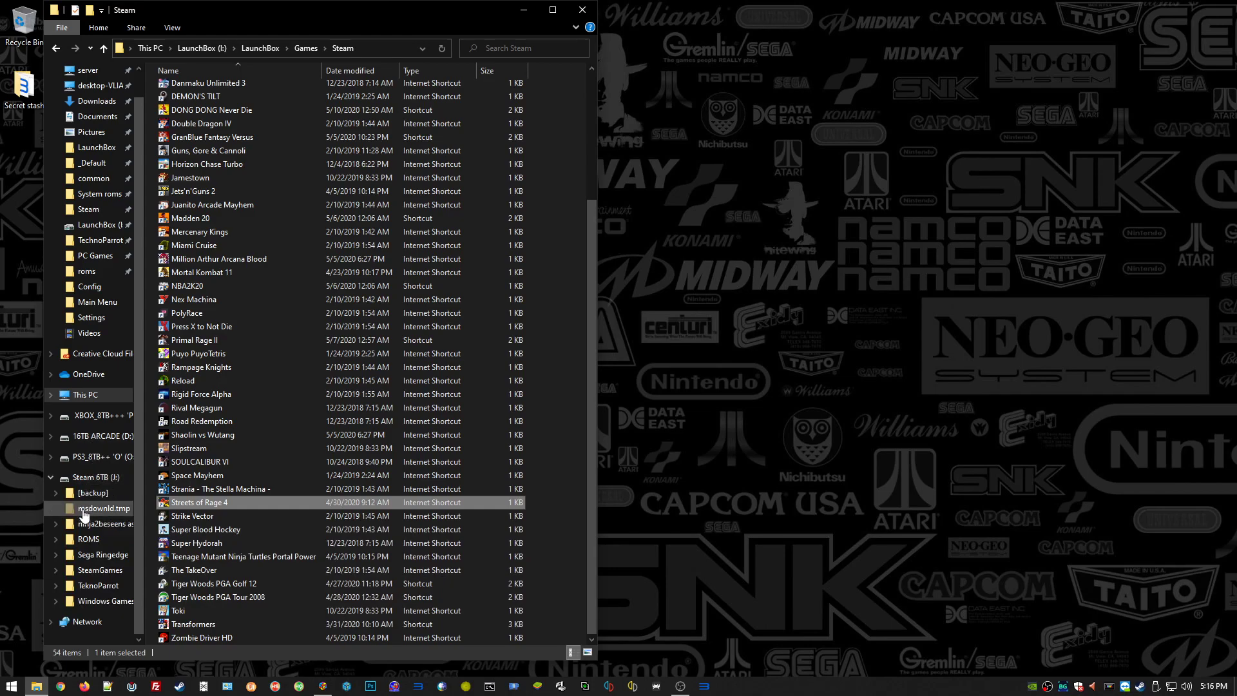
Open the Streets of Rage 4 folder under SteamGames\steamapps\common on the Steam 6TB (J:) drive.
{"action": "left_click", "coordinate": [87, 478]}
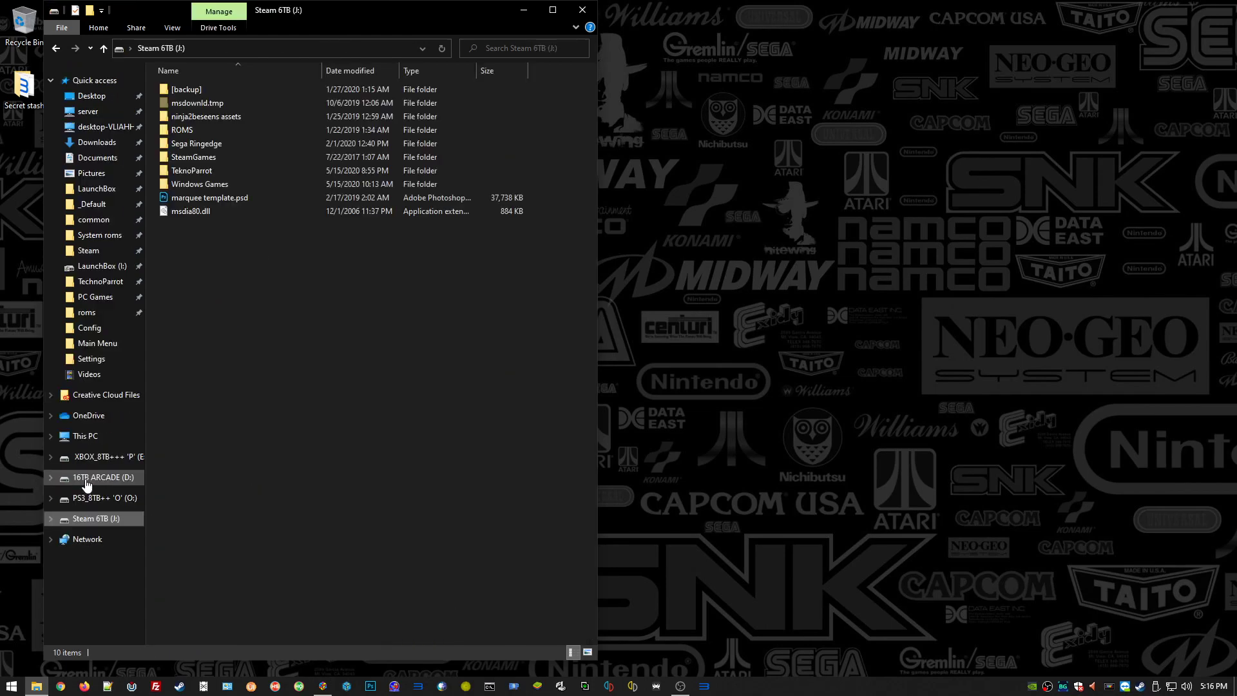
{"action": "double_click", "coordinate": [198, 158]}
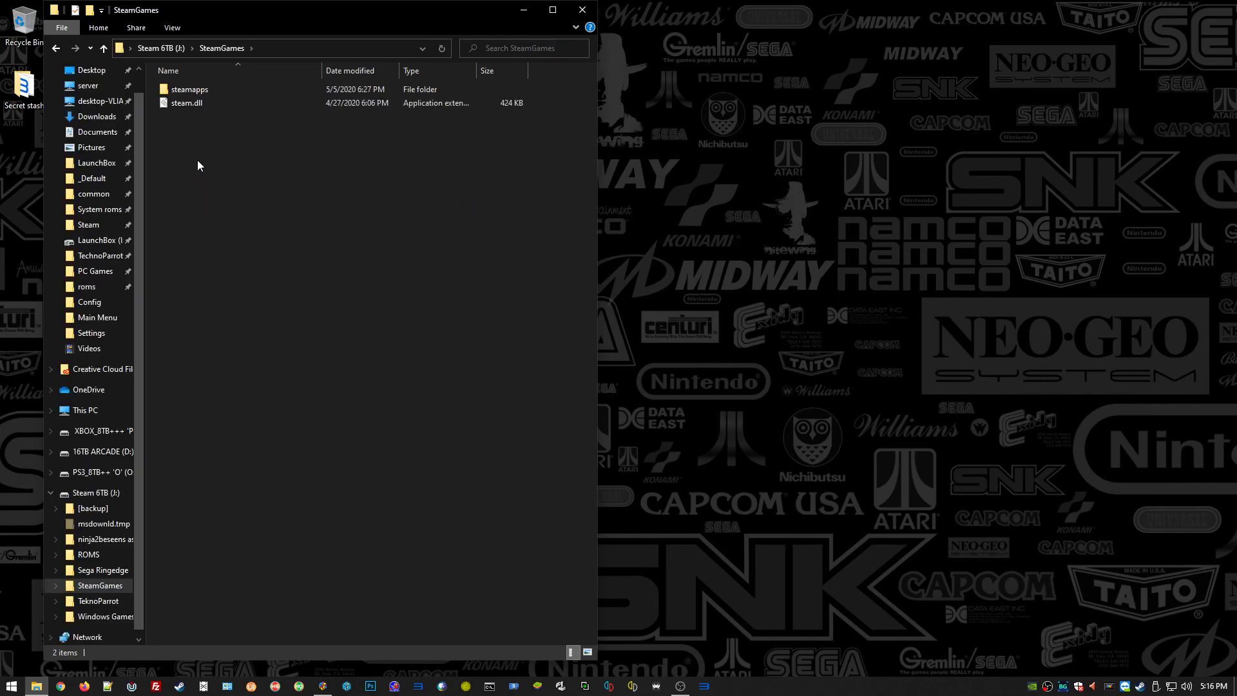
{"action": "double_click", "coordinate": [192, 90]}
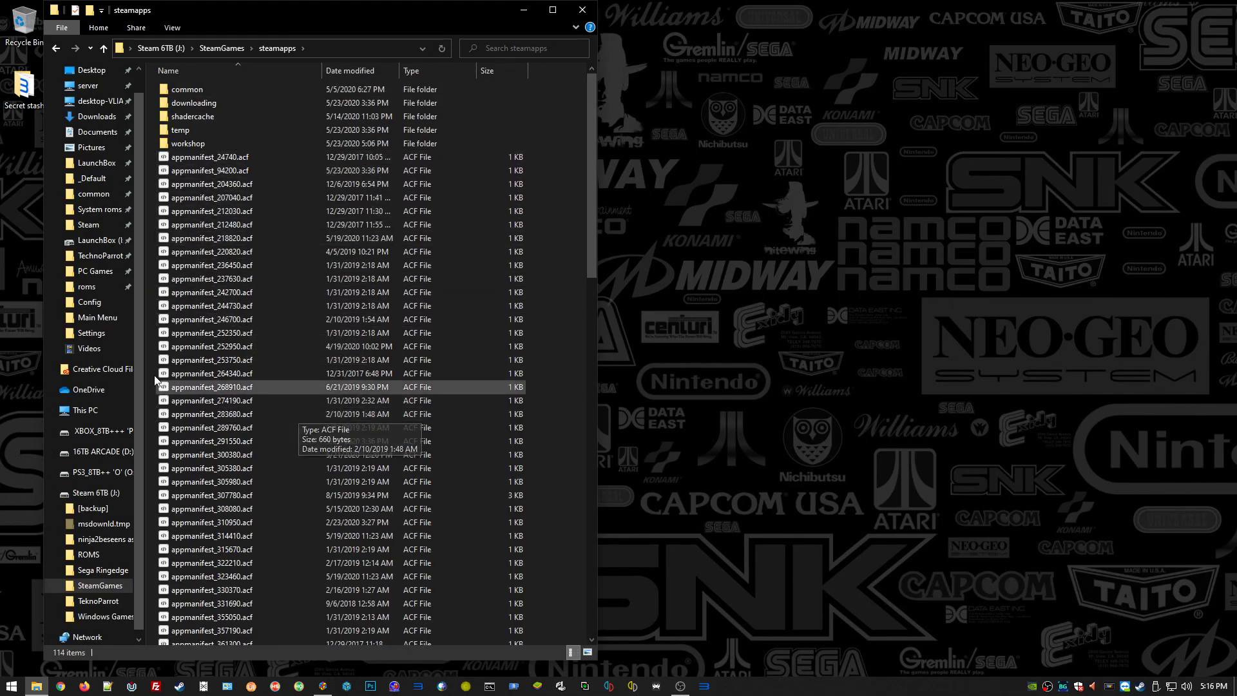
{"action": "double_click", "coordinate": [214, 89]}
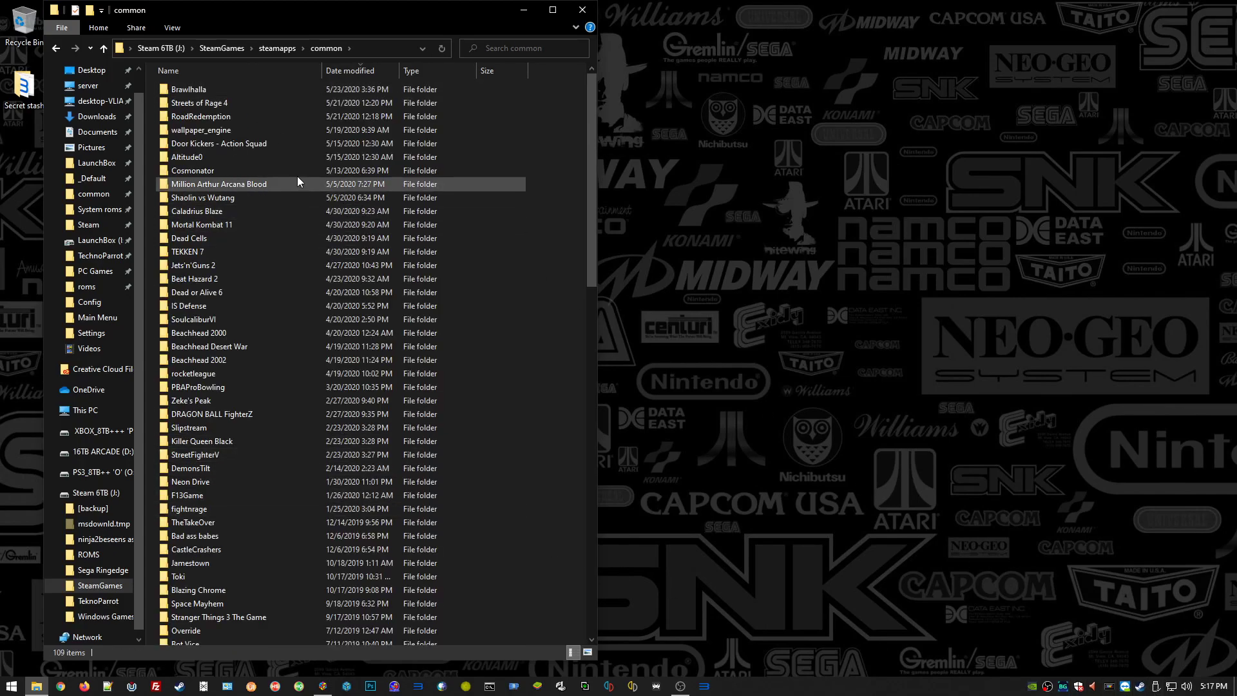
{"action": "double_click", "coordinate": [264, 102]}
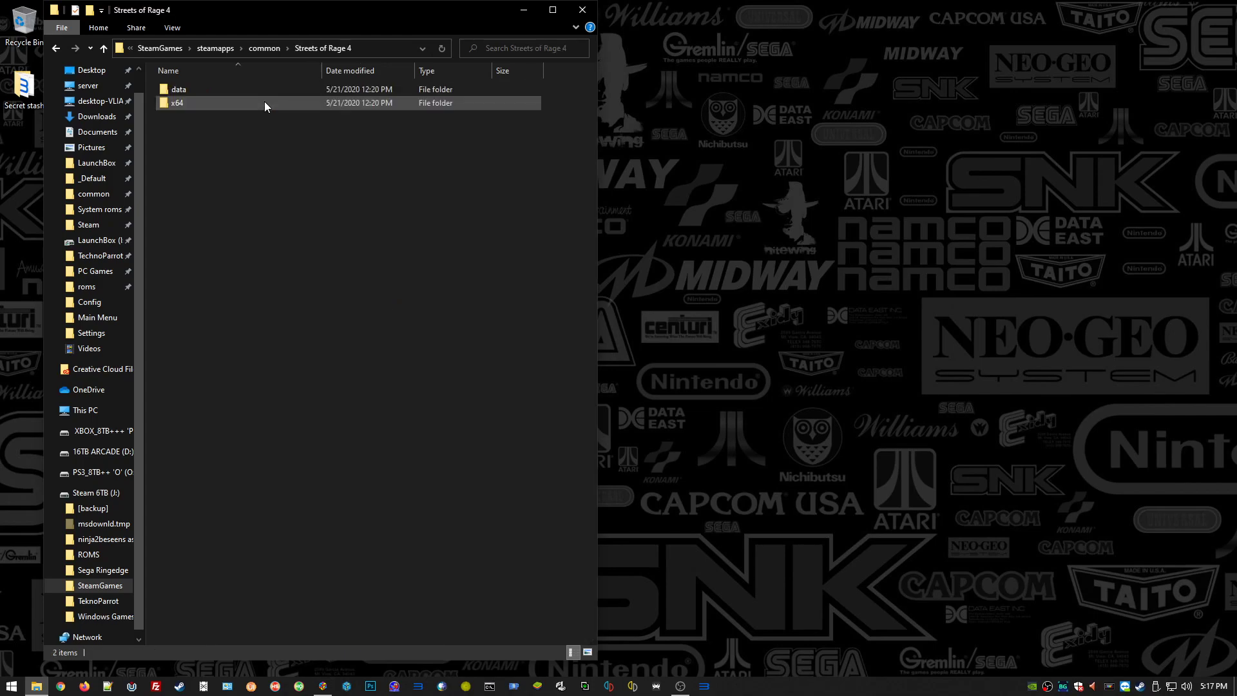
Open the x64 folder inside Streets of Rage 4 and run SOR4.exe to launch the game directly.
{"action": "double_click", "coordinate": [203, 102]}
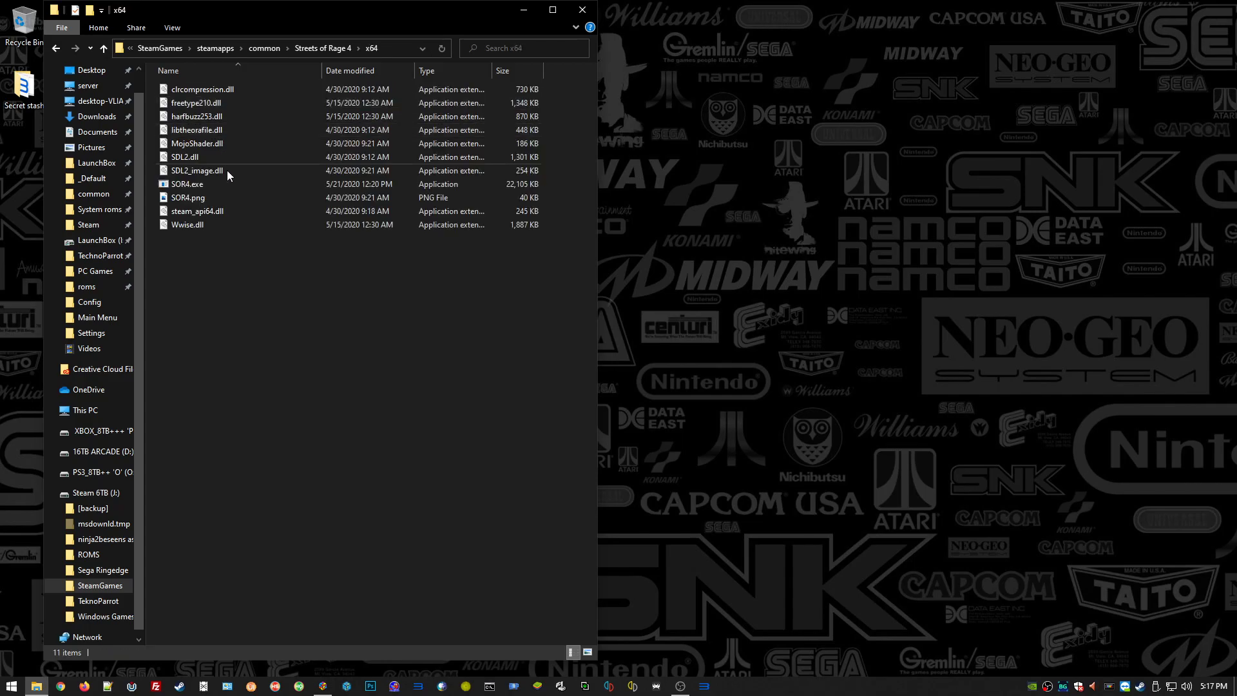
{"action": "left_click", "coordinate": [210, 188]}
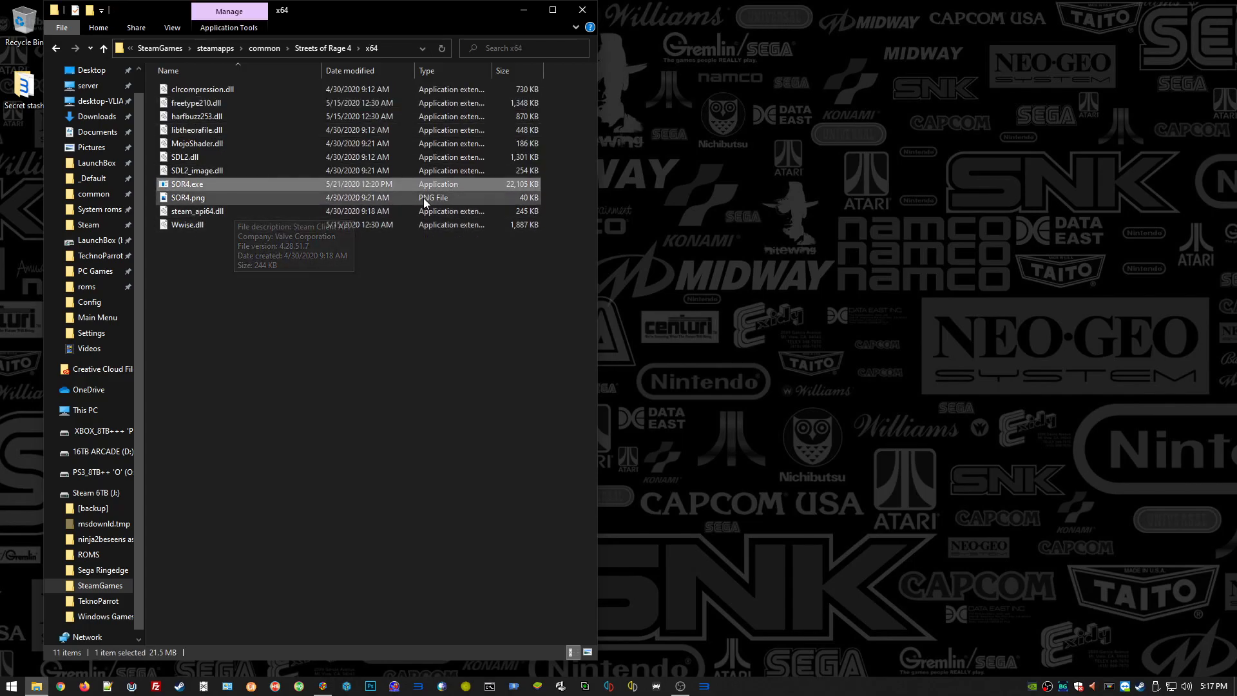
{"action": "right_click", "coordinate": [184, 184]}
{"action": "left_click", "coordinate": [206, 193]}
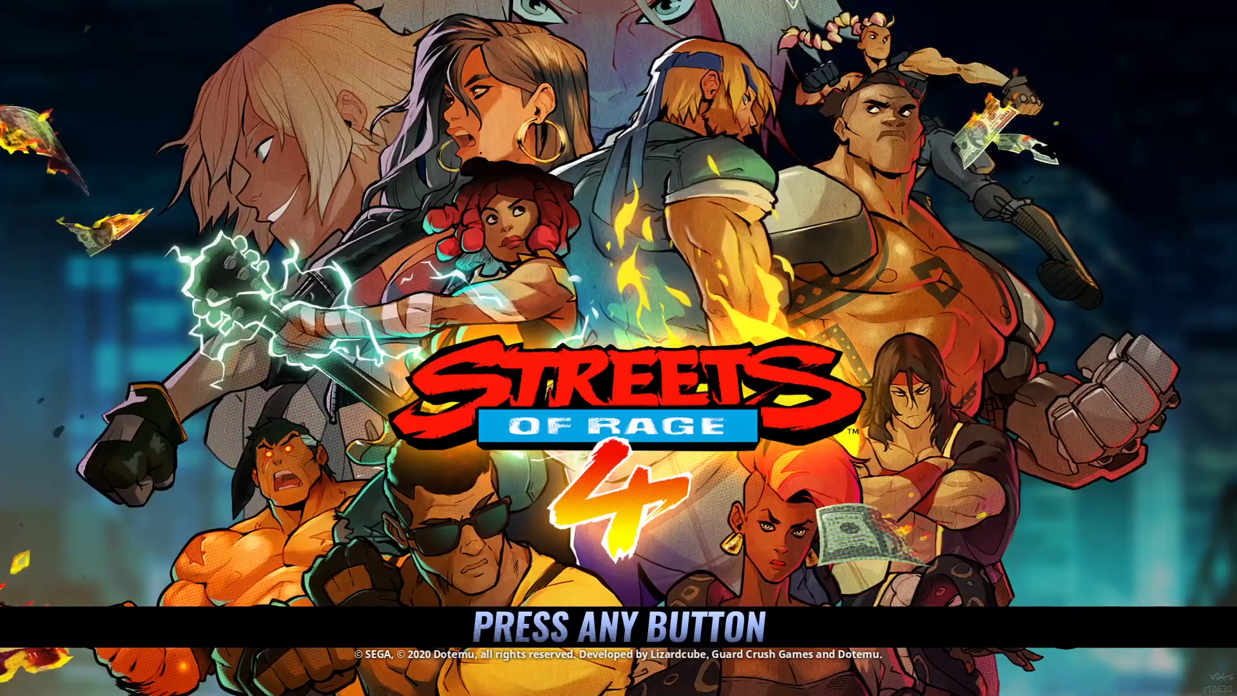
Enter Story mode in Streets of Rage 4 and start the slot 1 save at Stage 1 – Normal.
{"action": "key", "text": "Return"}
{"action": "key", "text": "Up"}
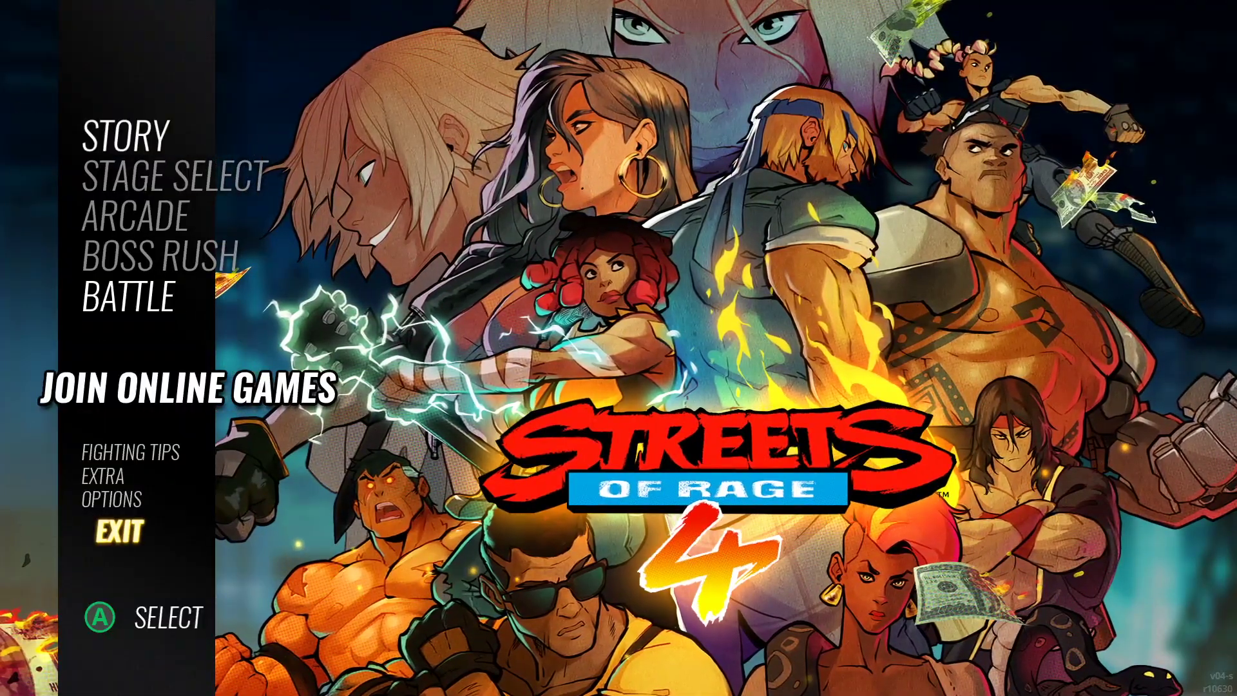
{"action": "key", "text": "Down"}
{"action": "key", "text": "Return"}
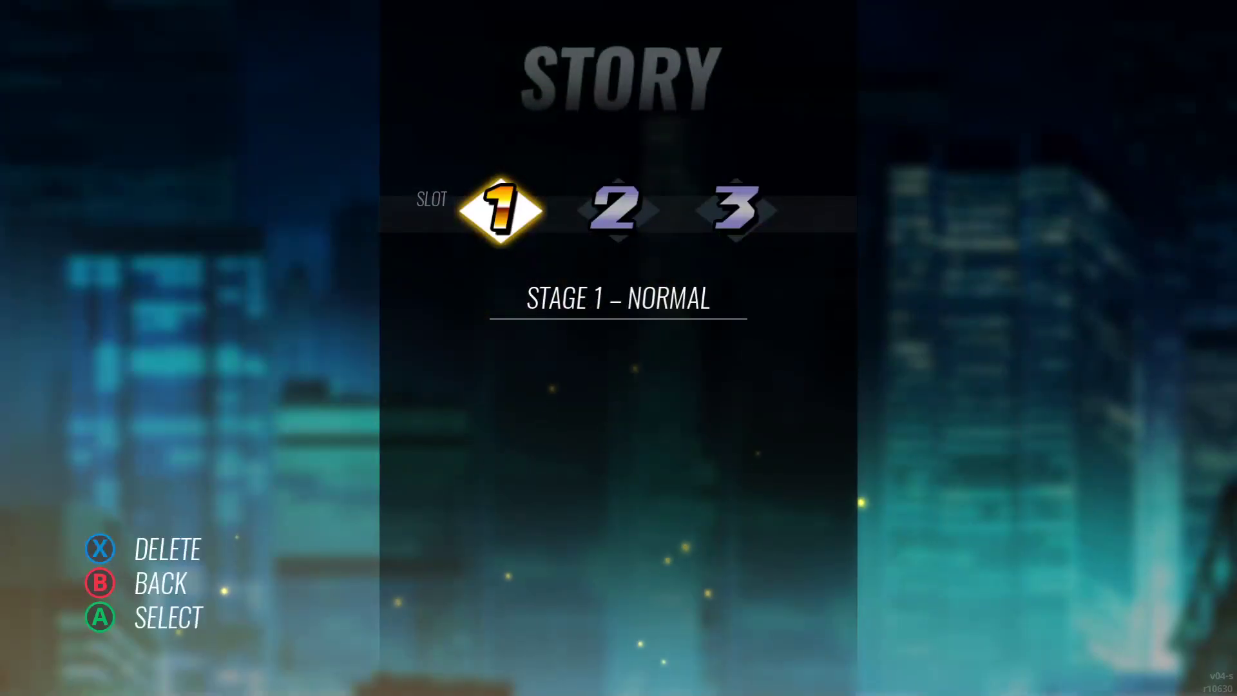
{"action": "key", "text": "Return"}
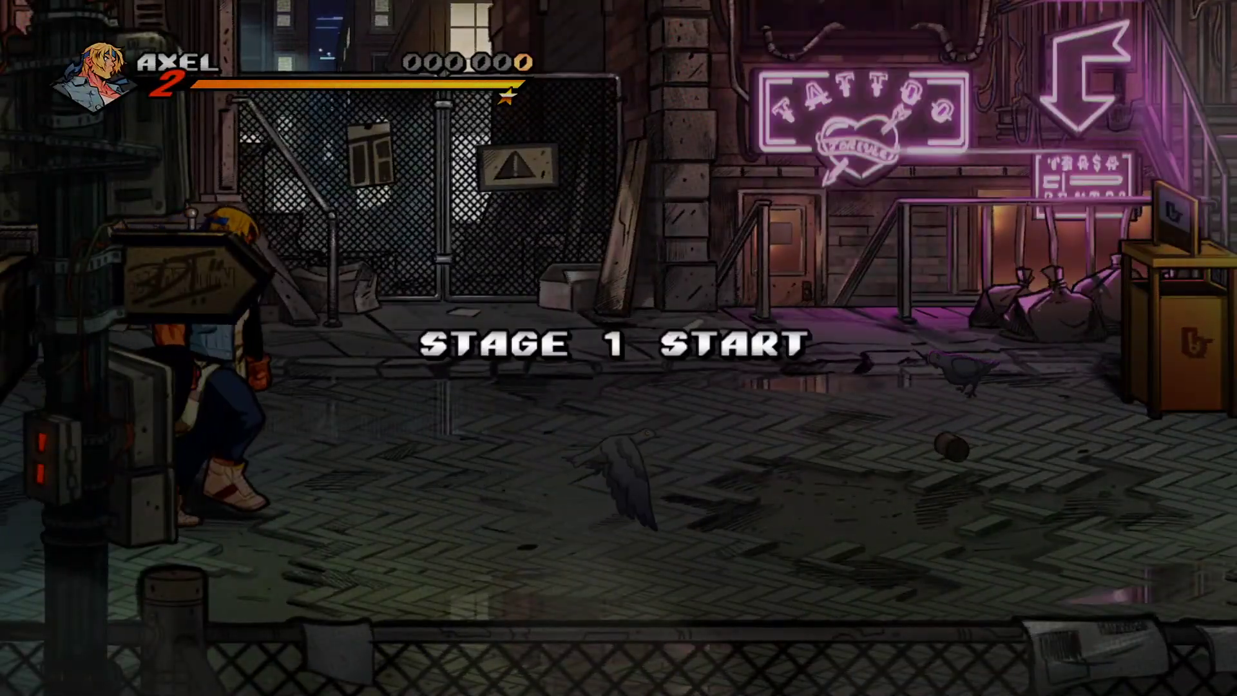
{"action": "key", "text": "Right"}
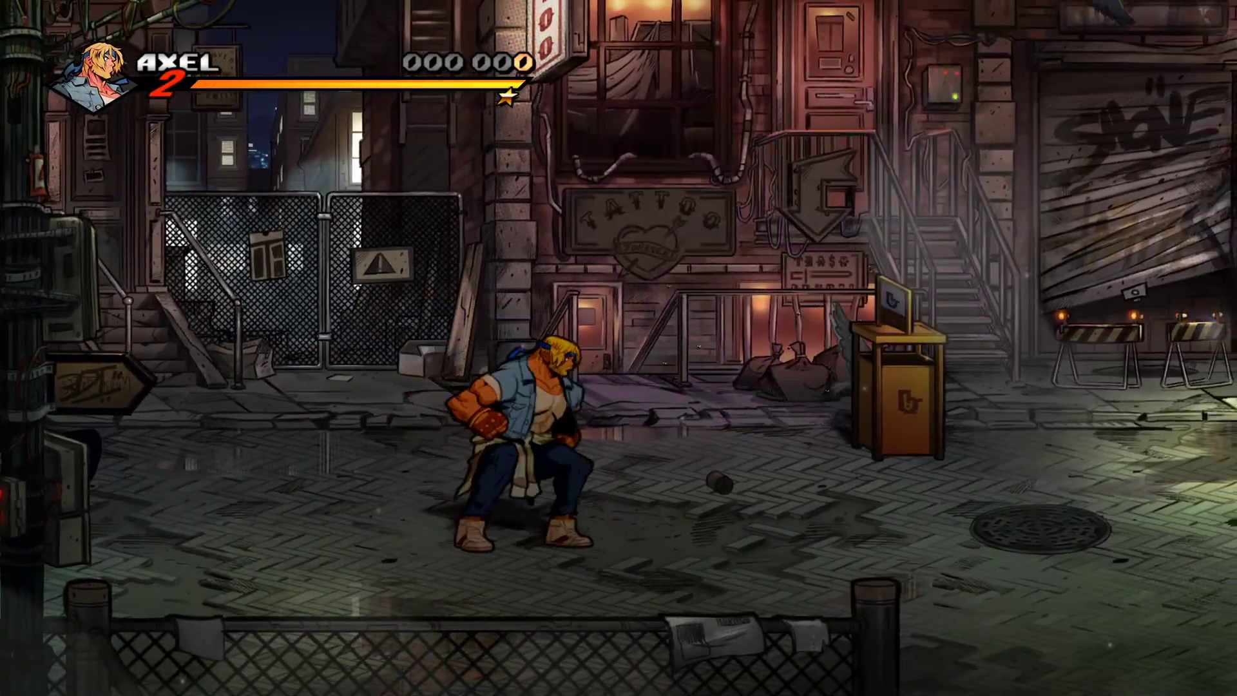
{"action": "key", "text": "Right"}
{"action": "key", "text": "x"}
{"action": "key", "text": "x"}
{"action": "key", "text": "x"}
{"action": "key", "text": "x"}
{"action": "key", "text": "x"}
{"action": "key", "text": "x"}
{"action": "key", "text": "x"}
{"action": "key", "text": "x"}
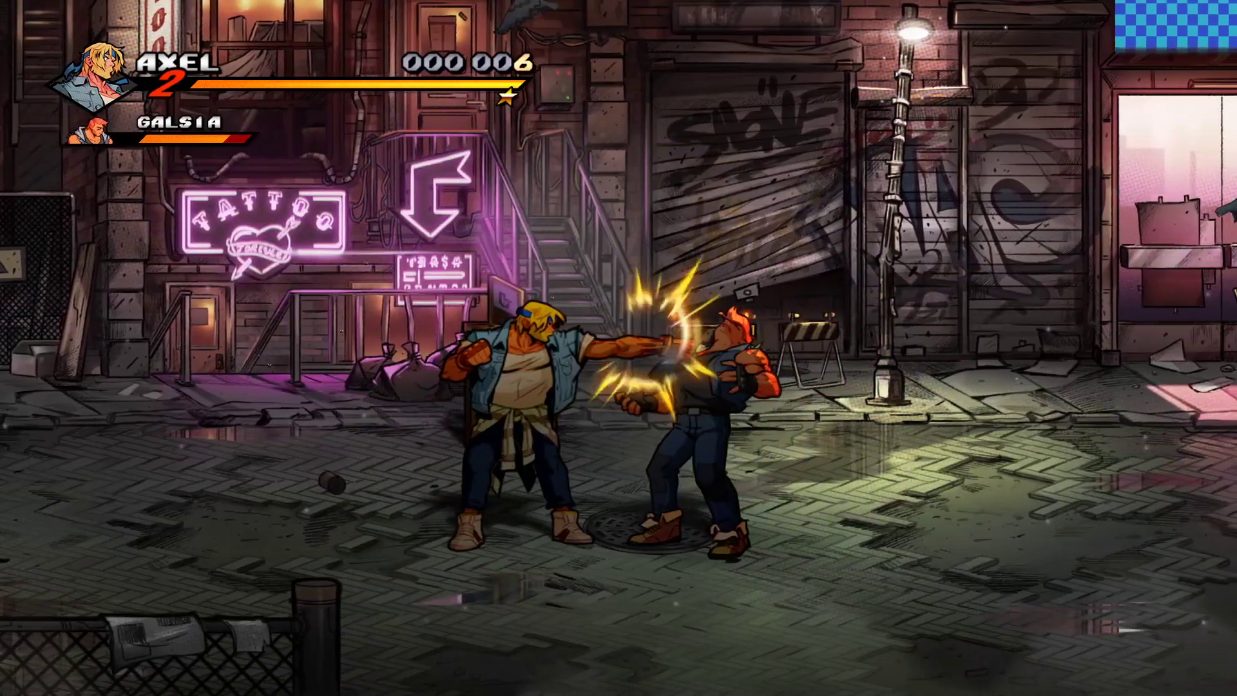
{"action": "key", "text": "x"}
{"action": "key", "text": "x"}
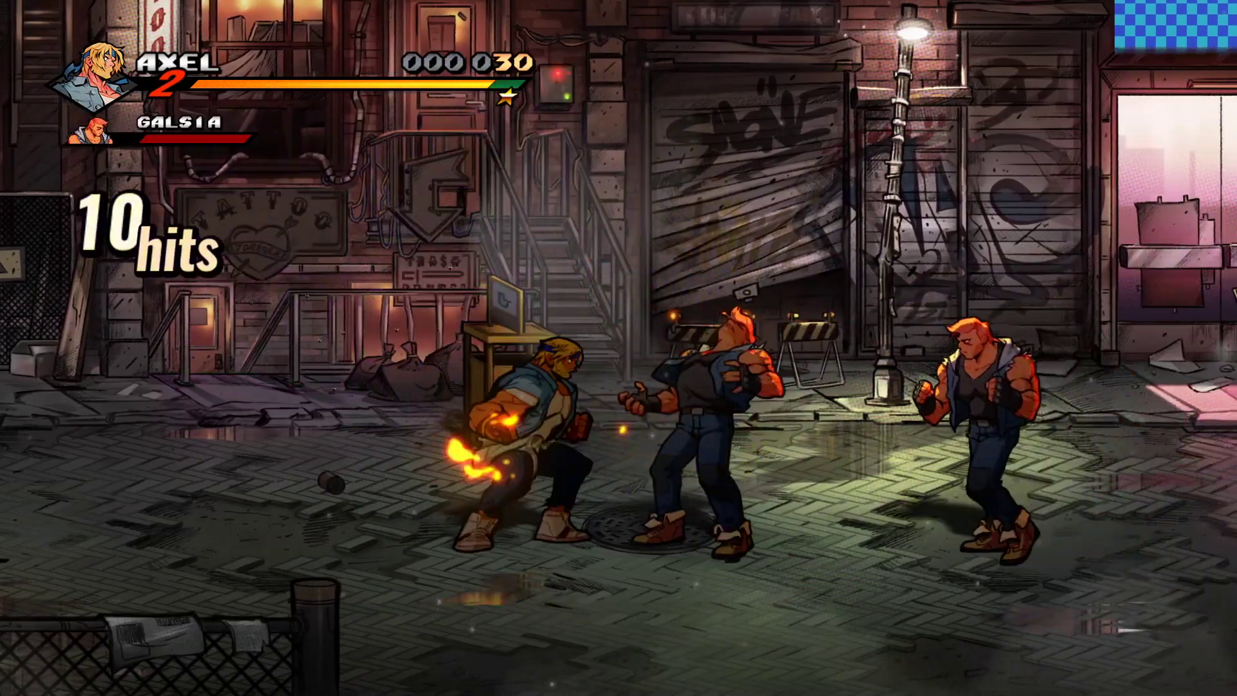
{"action": "key", "text": "x"}
{"action": "key", "text": "c"}
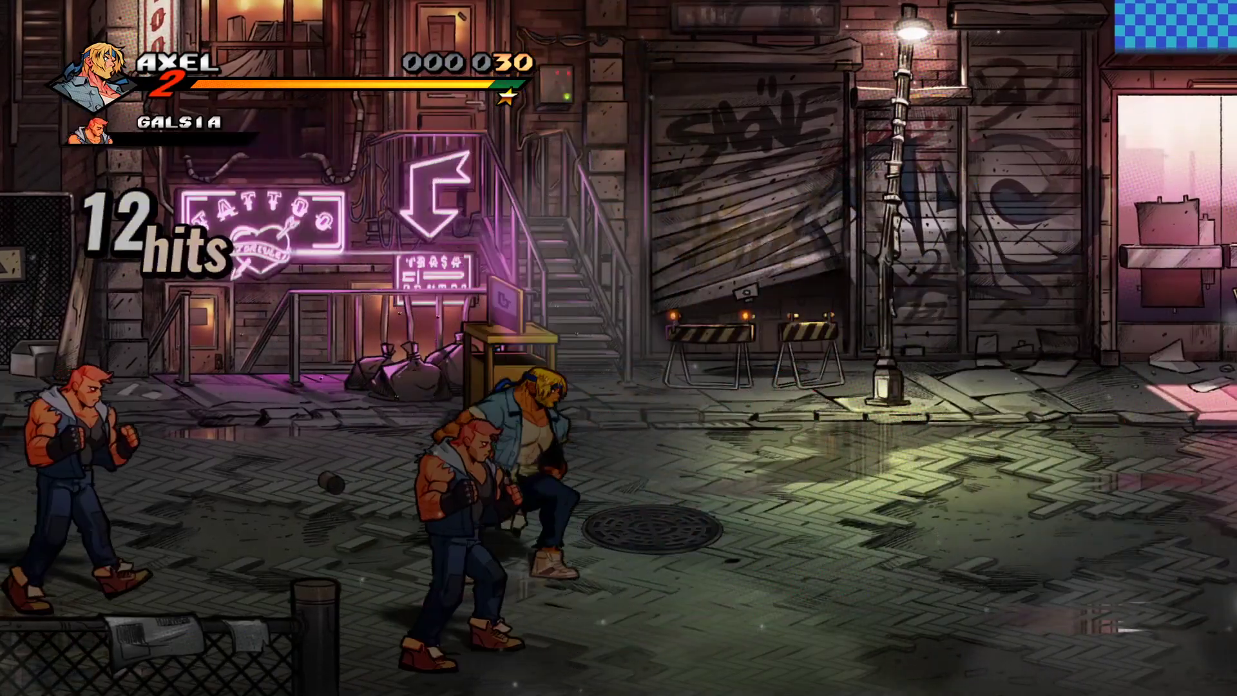
{"action": "key", "text": "Left"}
{"action": "key", "text": "c"}
{"action": "key", "text": "Left"}
{"action": "key", "text": "z"}
{"action": "key", "text": "x"}
{"action": "key", "text": "x"}
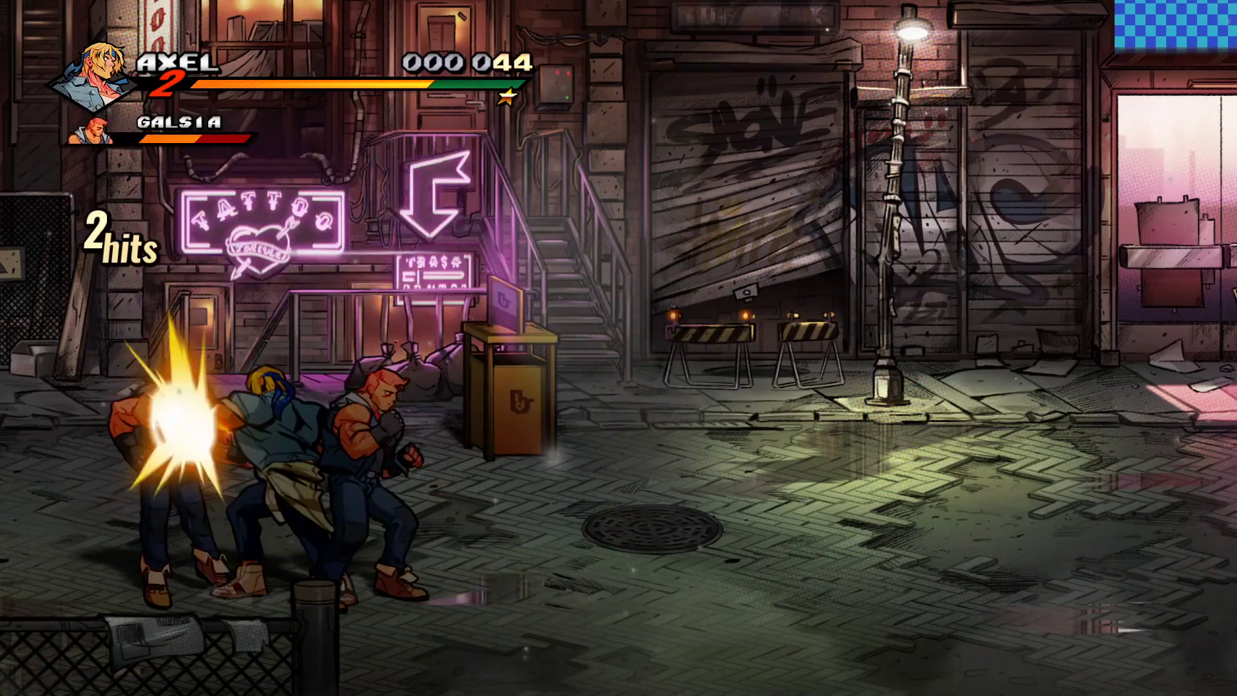
{"action": "key", "text": "x"}
{"action": "key", "text": "x"}
{"action": "key", "text": "x"}
{"action": "key", "text": "x"}
{"action": "key", "text": "x"}
{"action": "key", "text": "x"}
{"action": "key", "text": "x"}
{"action": "key", "text": "x"}
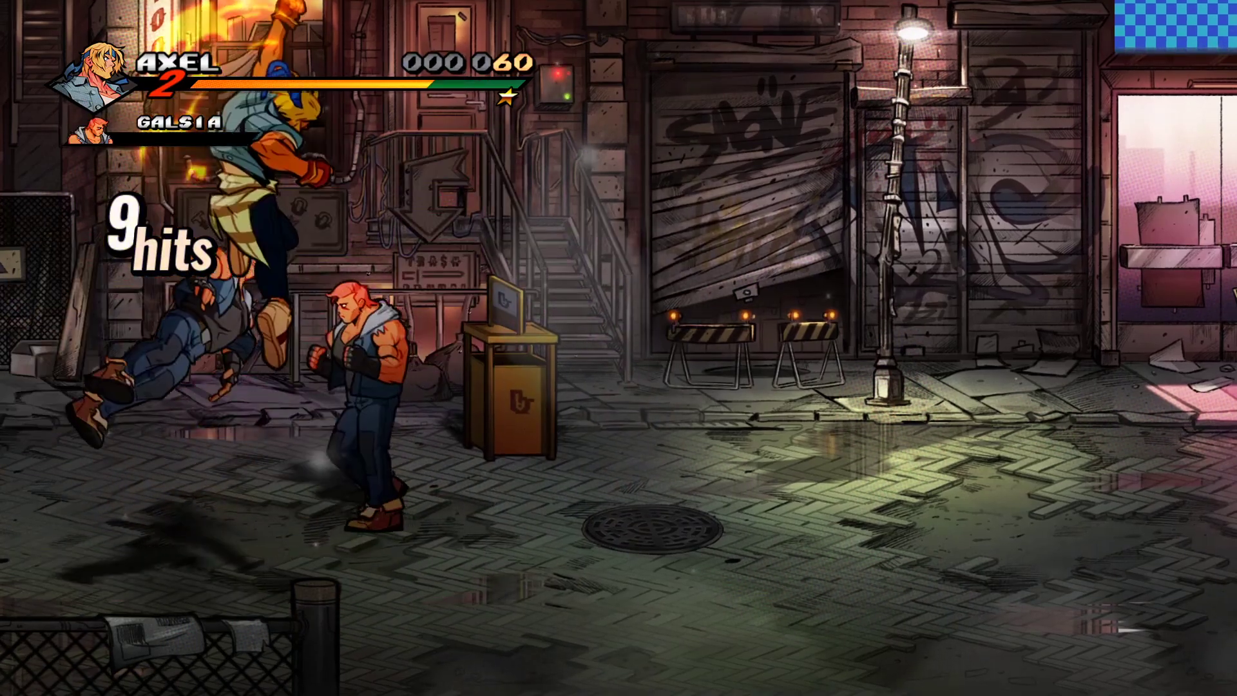
Leave the stage for the main menu and exit Streets of Rage 4 to the desktop.
{"action": "key", "text": "Escape"}
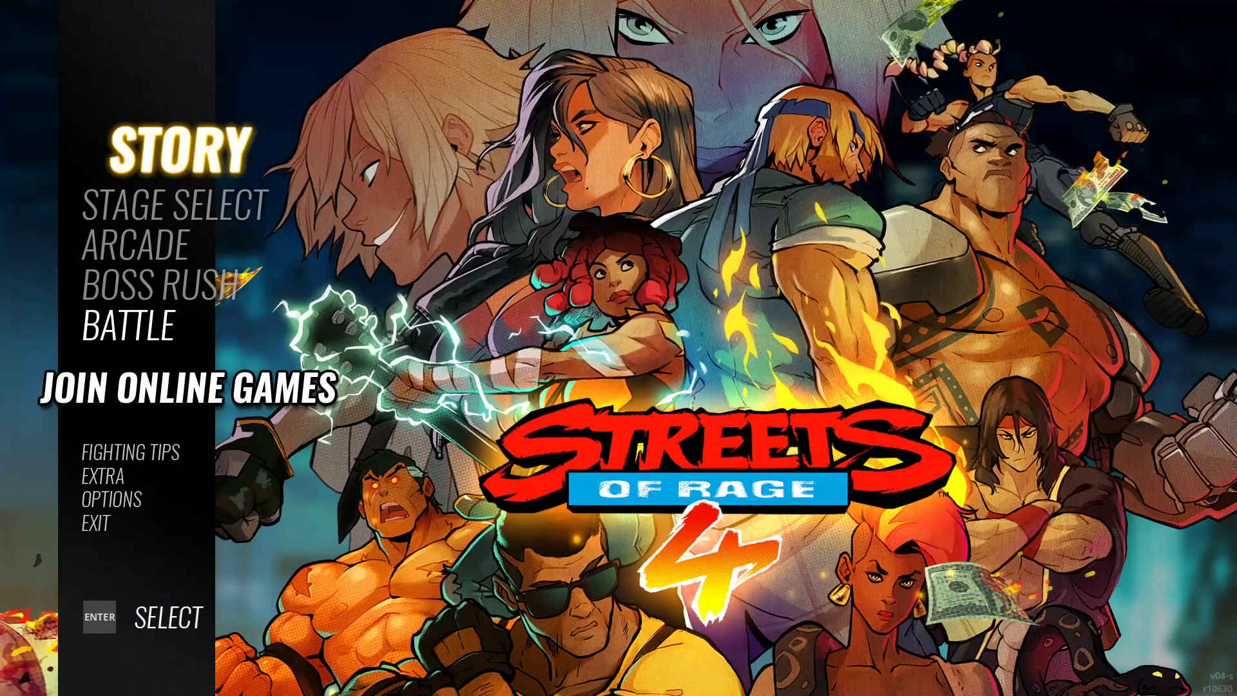
{"action": "key", "text": "Down"}
{"action": "key", "text": "Down"}
{"action": "key", "text": "Down"}
{"action": "key", "text": "Down"}
{"action": "key", "text": "Down"}
{"action": "key", "text": "Down"}
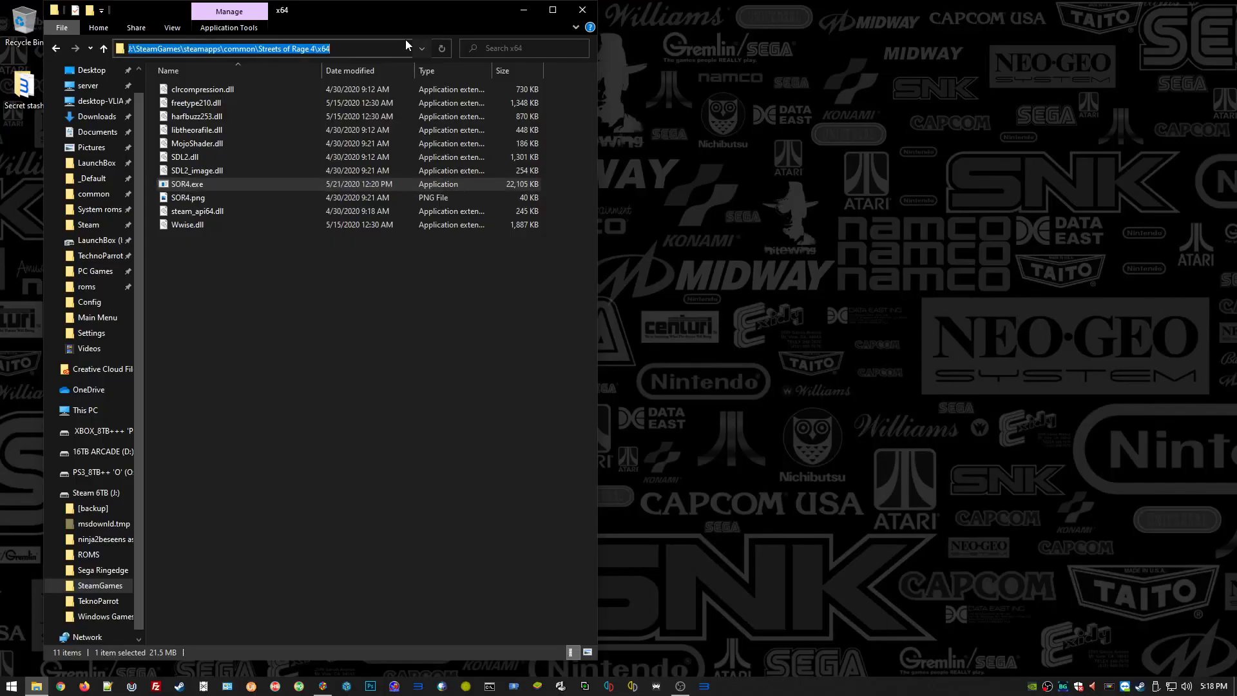
Copy the x64 folder's path, and in HyperHQ's Main Menu Wizard start a new item named Streets of Rage 4.
{"action": "right_click", "coordinate": [263, 48]}
{"action": "left_click", "coordinate": [303, 85]}
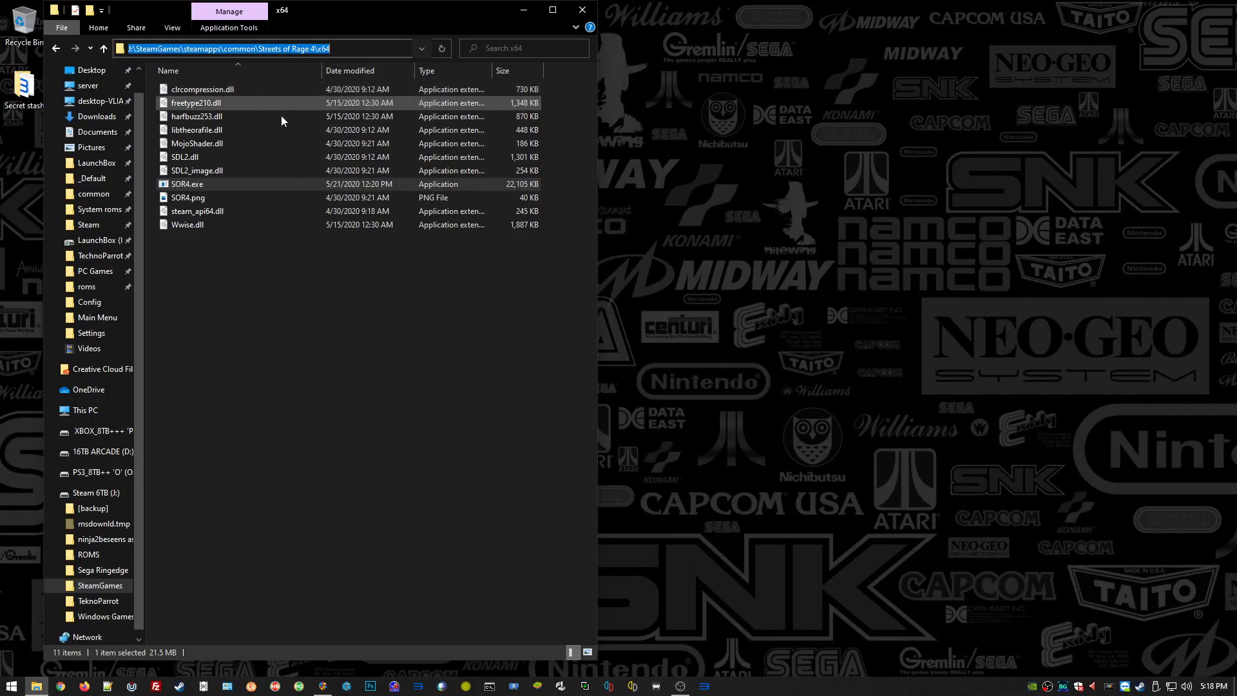
{"action": "left_click", "coordinate": [298, 686]}
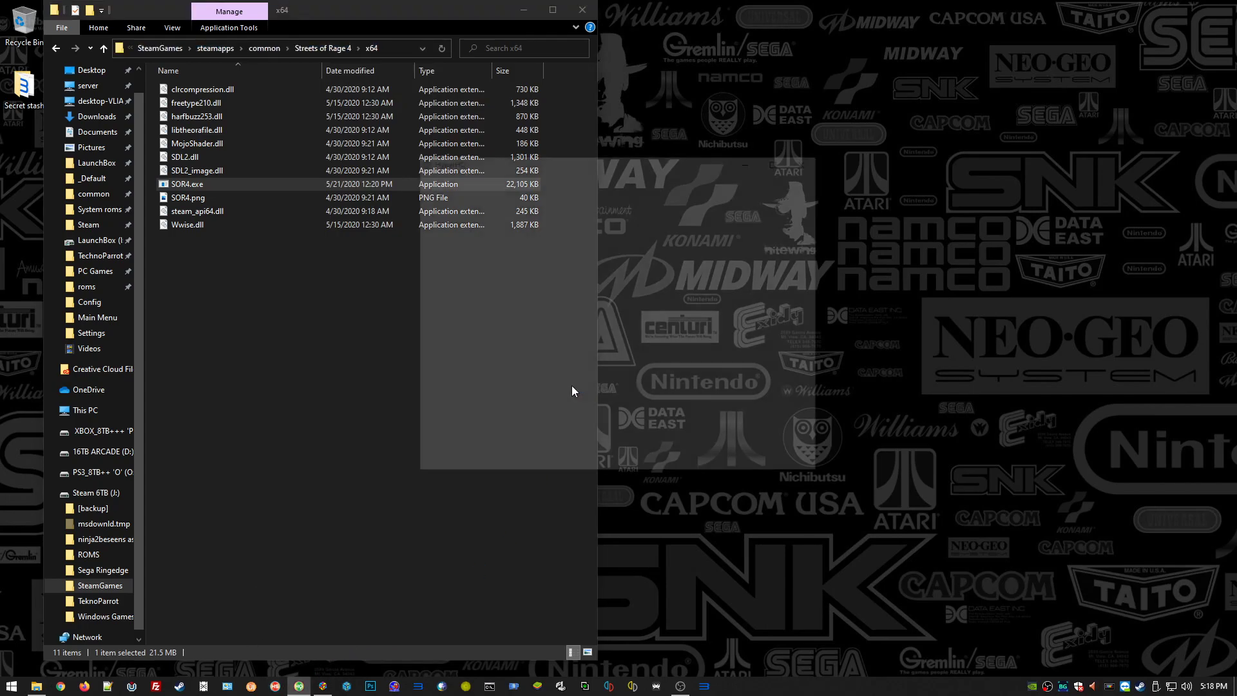
{"action": "left_click", "coordinate": [551, 189]}
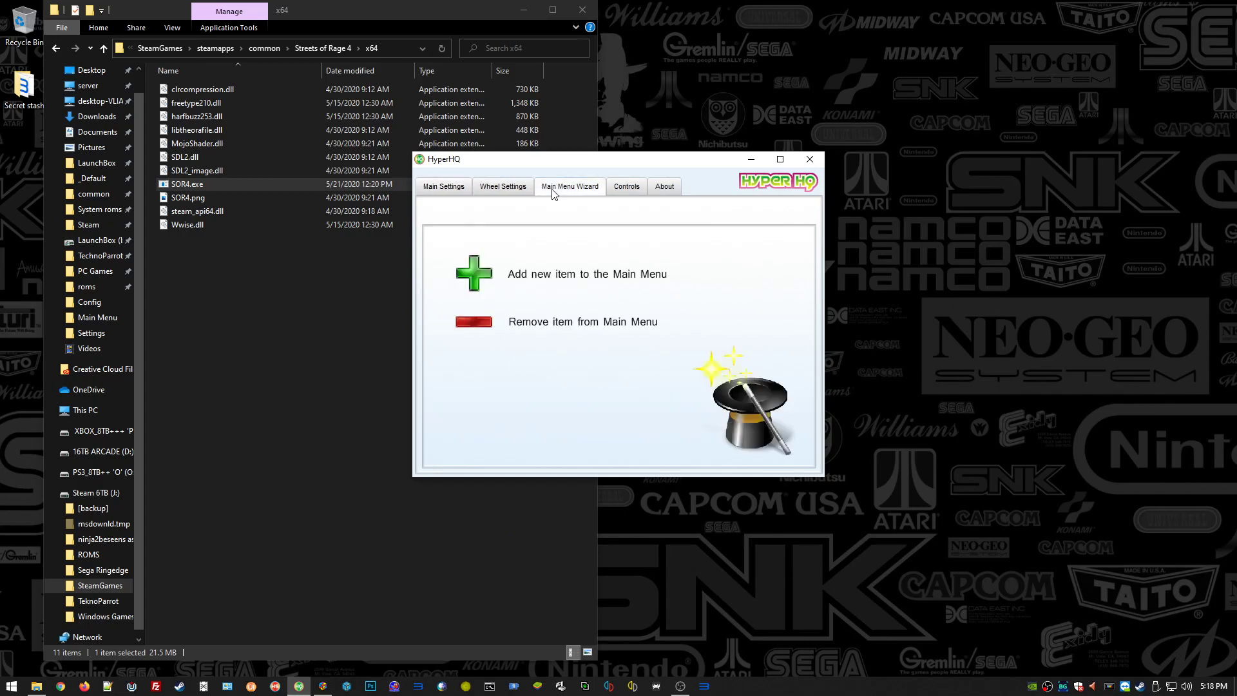
{"action": "left_click", "coordinate": [478, 281]}
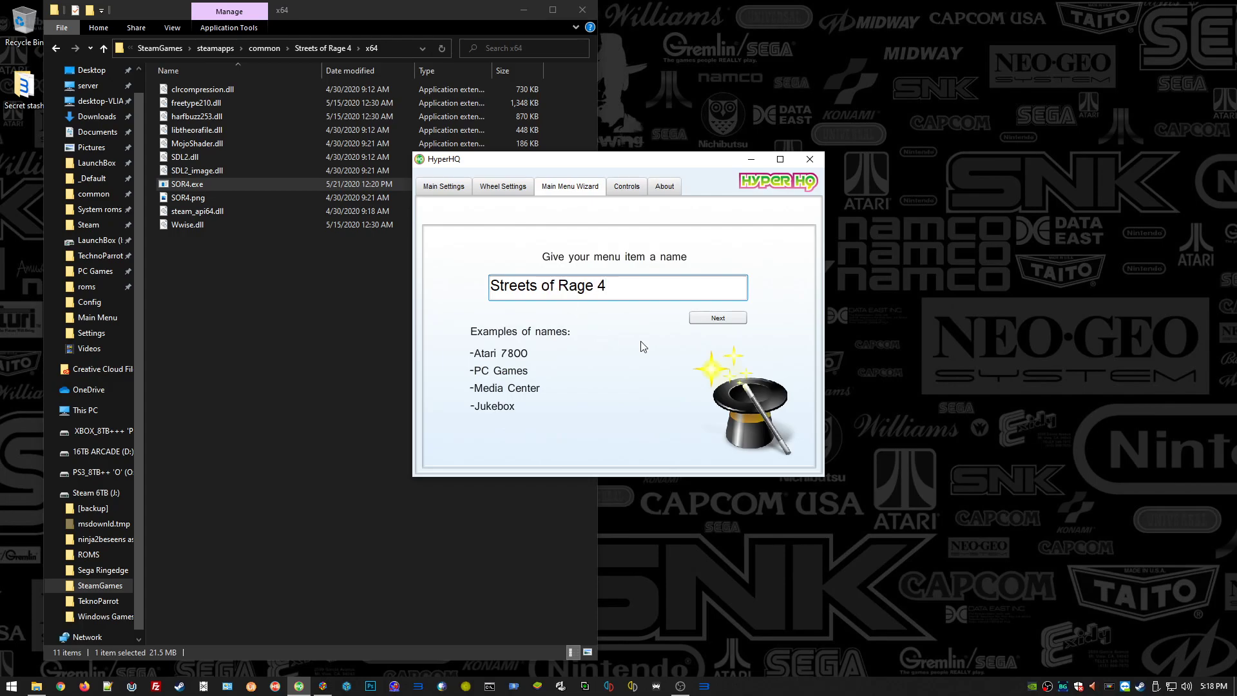
{"action": "left_click", "coordinate": [726, 320]}
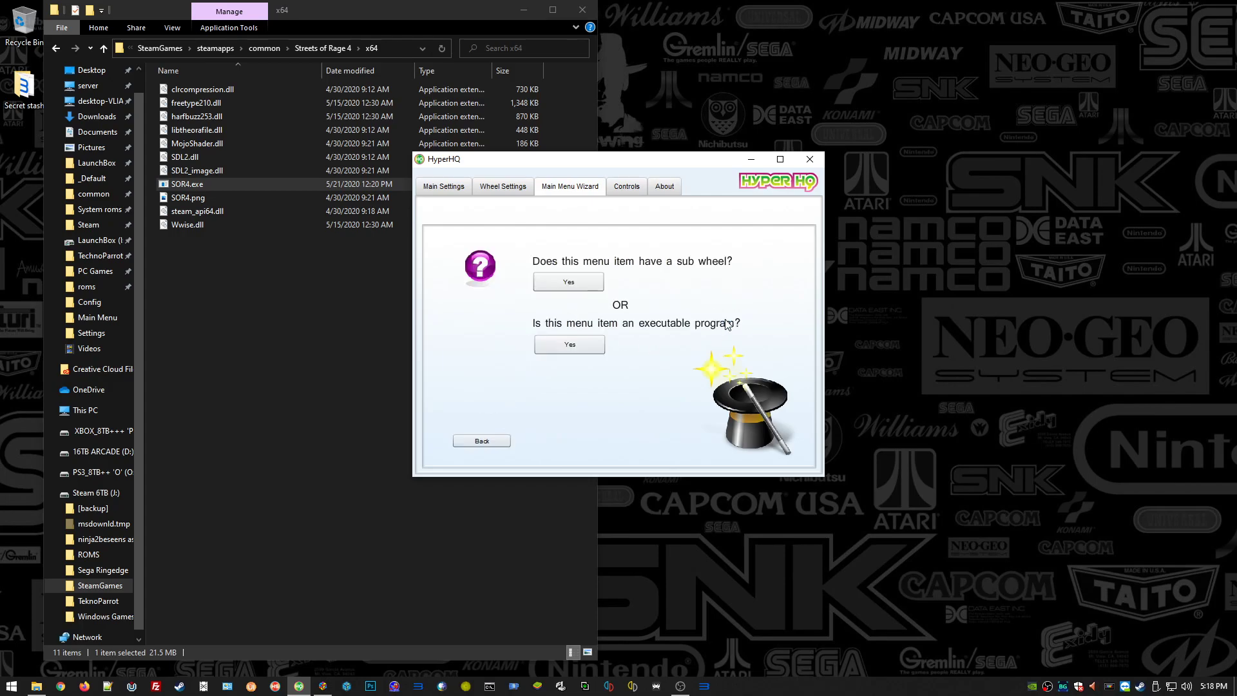
Define the new menu item as an executable program and add it after NBA JAM On Fire Edition.
{"action": "left_click", "coordinate": [560, 339]}
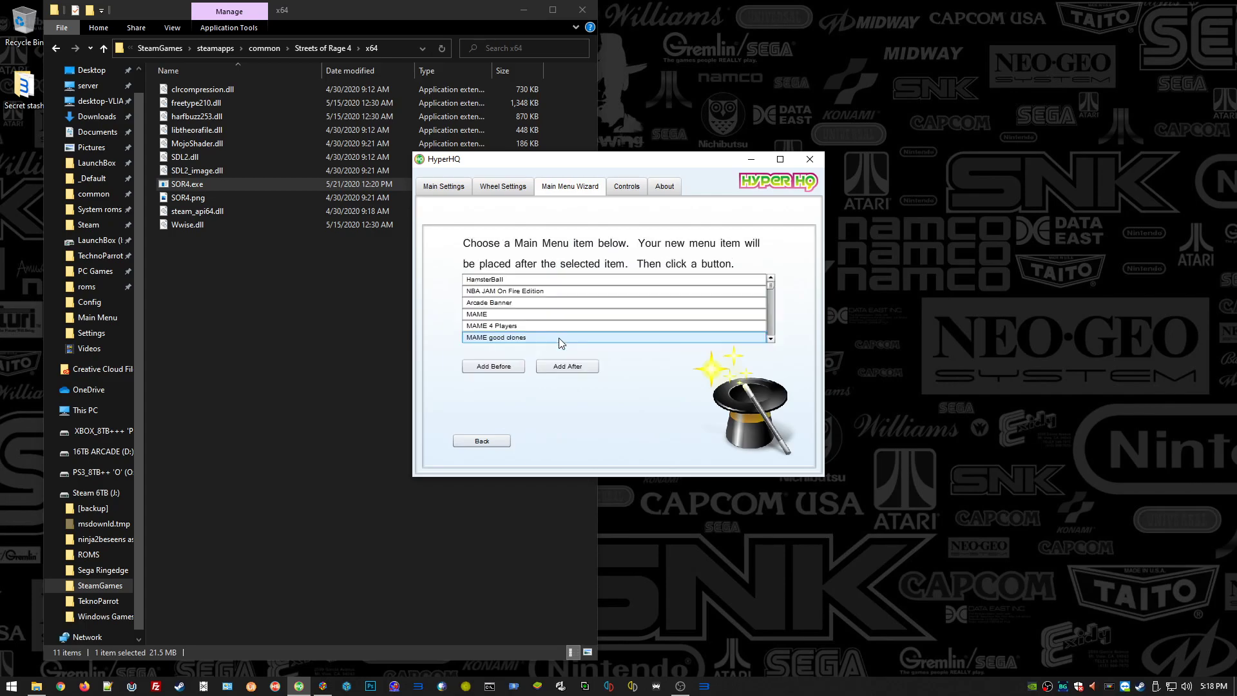
{"action": "left_click", "coordinate": [493, 291]}
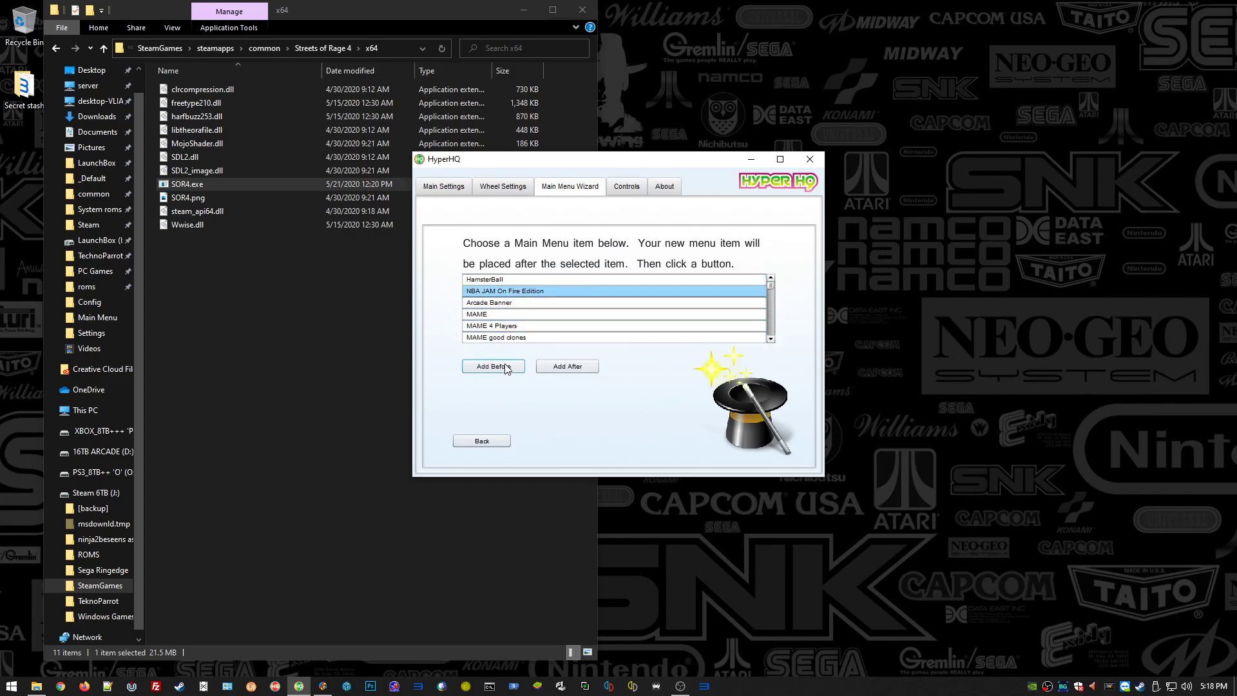
{"action": "left_click", "coordinate": [543, 367]}
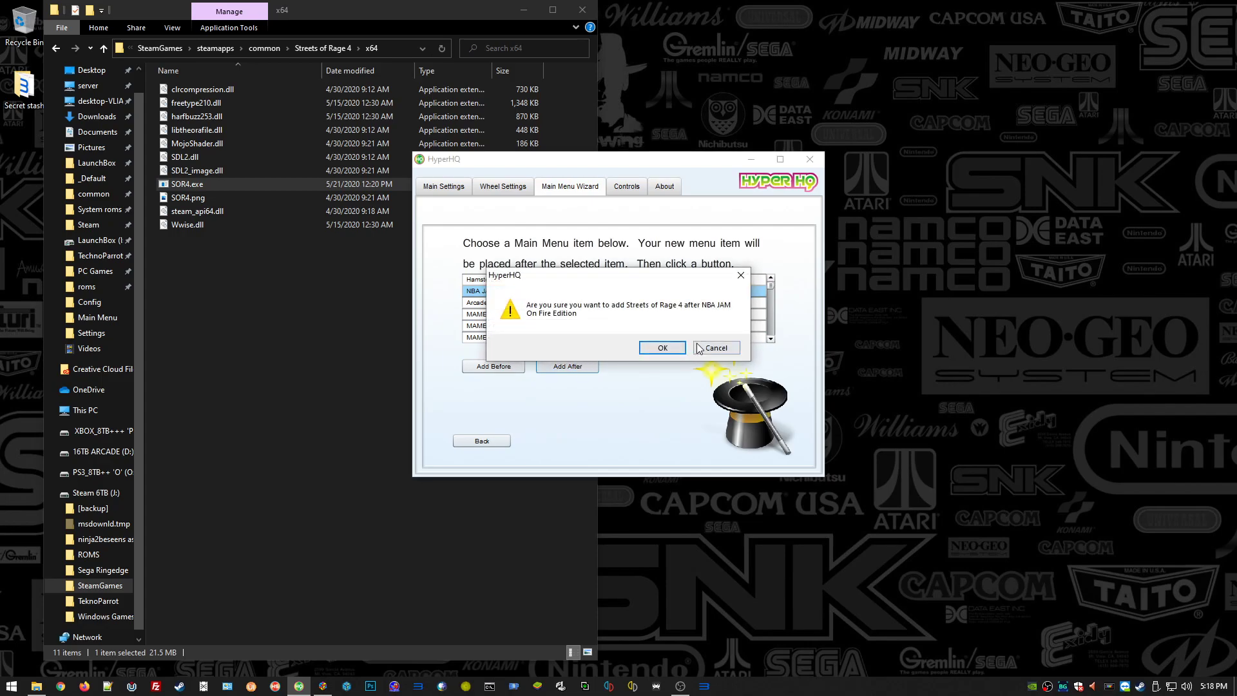
{"action": "left_click", "coordinate": [671, 347]}
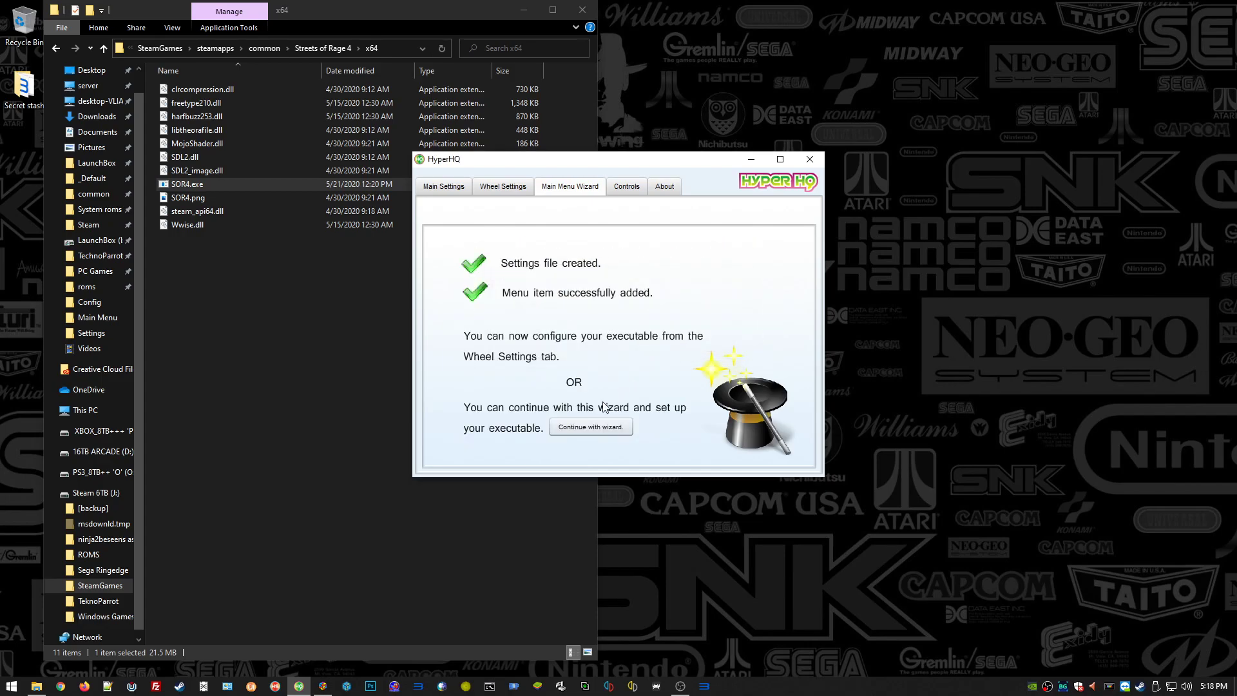
Continue the wizard and set the executable to SOR4.exe in J:\SteamGames\steamapps\common\Streets of Rage 4\x64.
{"action": "left_click", "coordinate": [593, 426]}
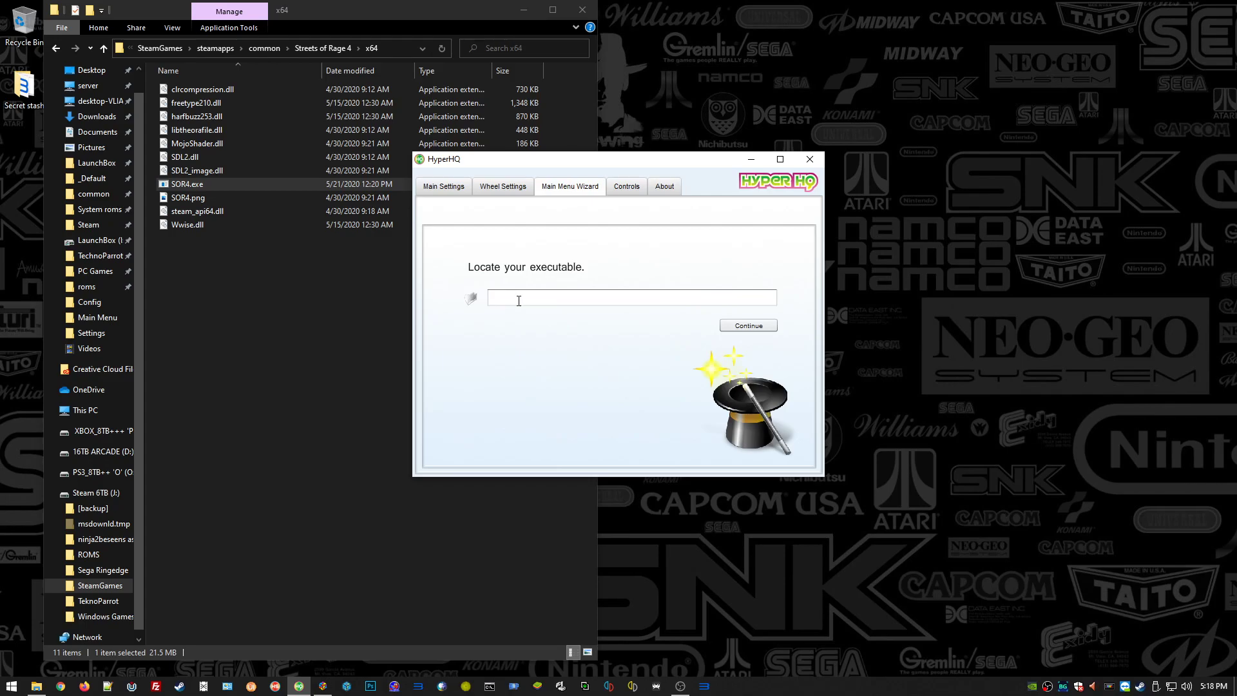
{"action": "left_click", "coordinate": [472, 298]}
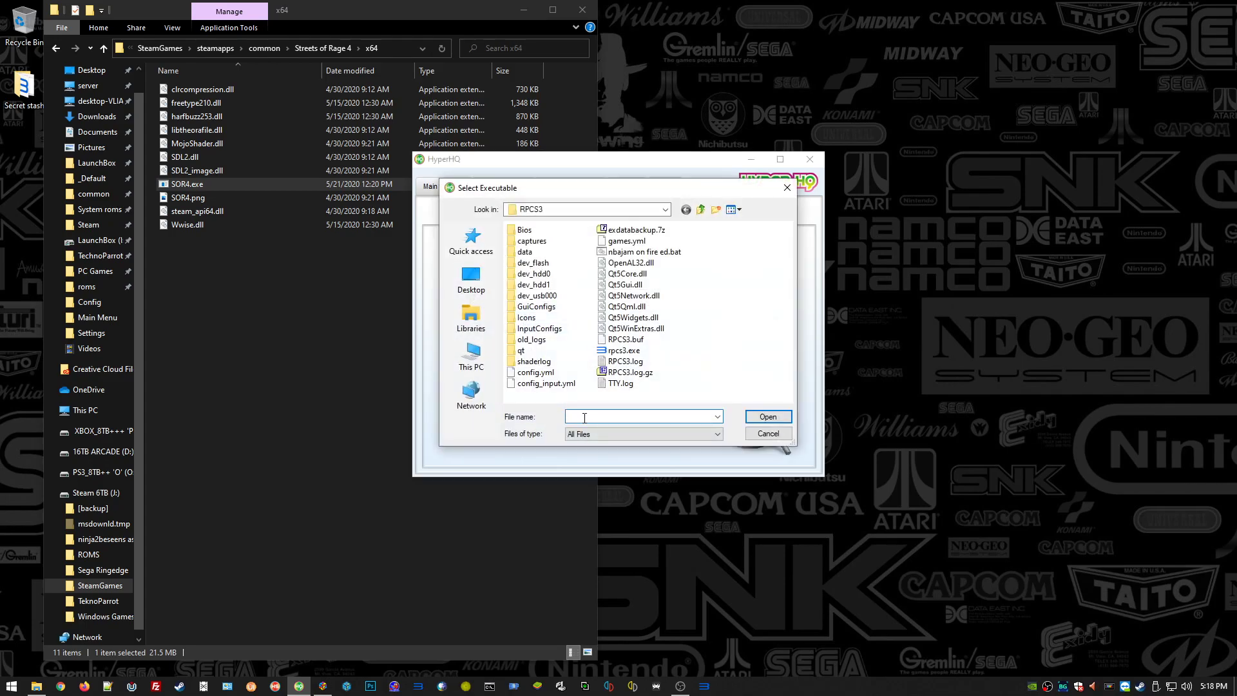
{"action": "key", "text": "ctrl+v"}
{"action": "left_click", "coordinate": [760, 417]}
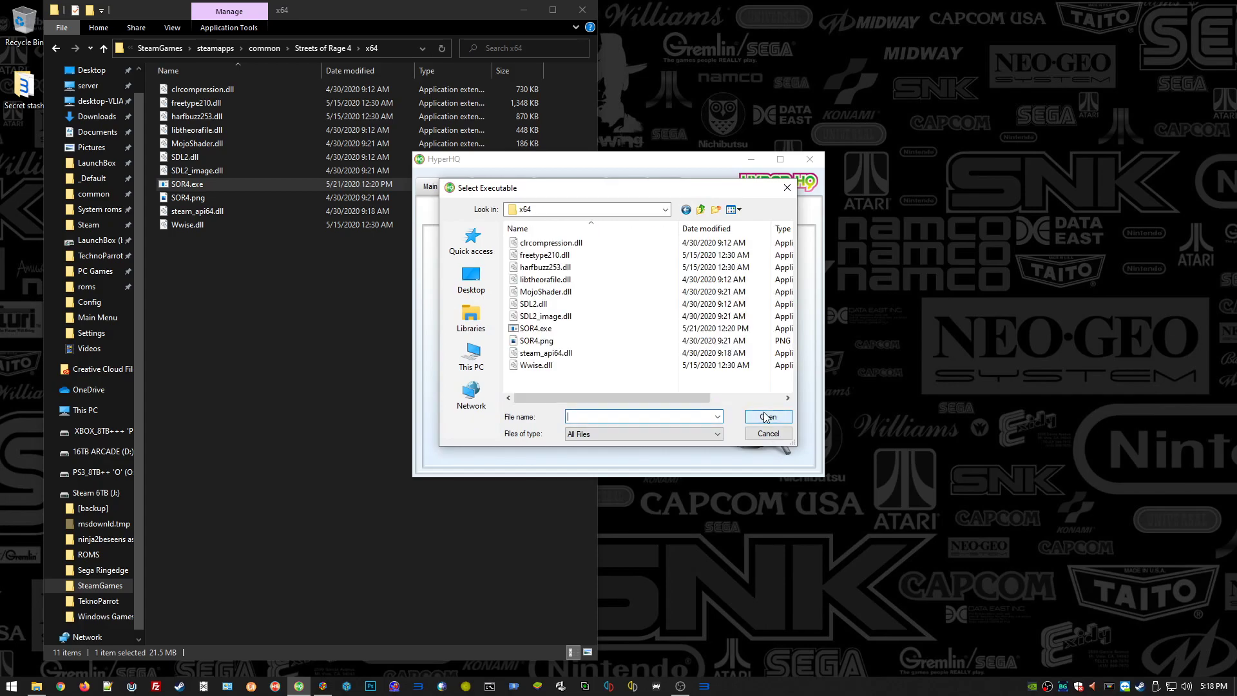
{"action": "double_click", "coordinate": [592, 329]}
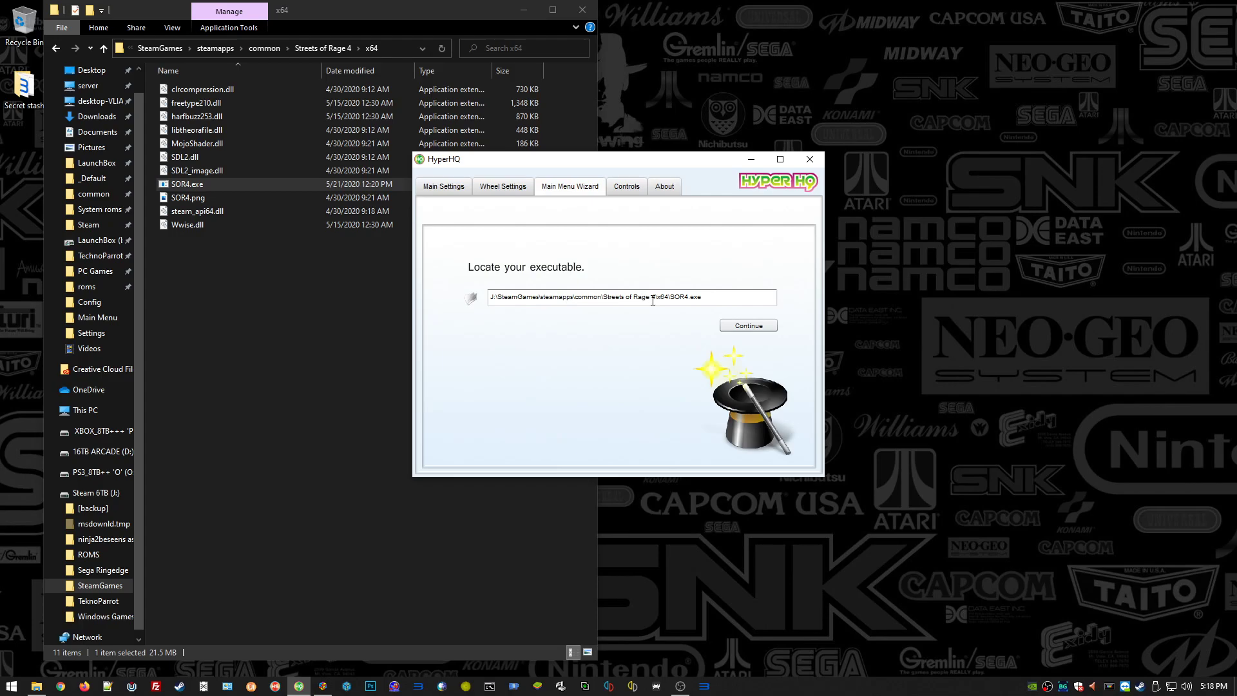
{"action": "left_click", "coordinate": [733, 326]}
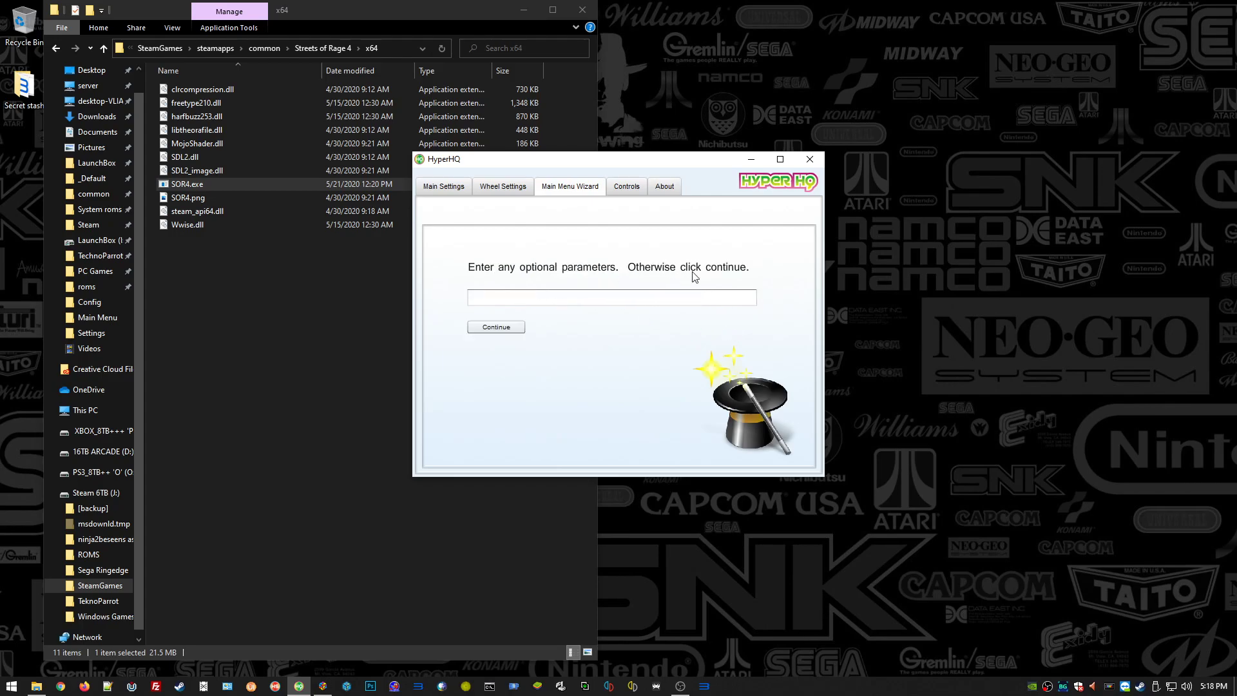
Finish the wizard with no optional parameters and without HyperLaunch, and close HyperHQ.
{"action": "left_click", "coordinate": [524, 326]}
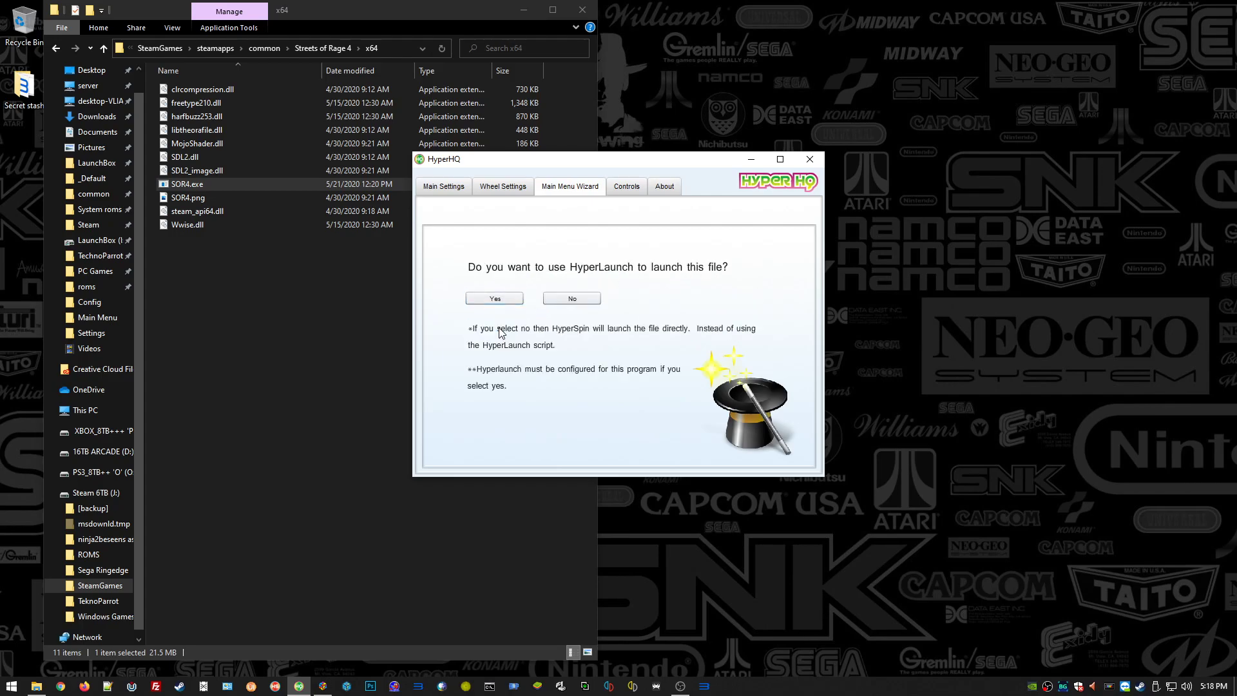
{"action": "left_click", "coordinate": [572, 299]}
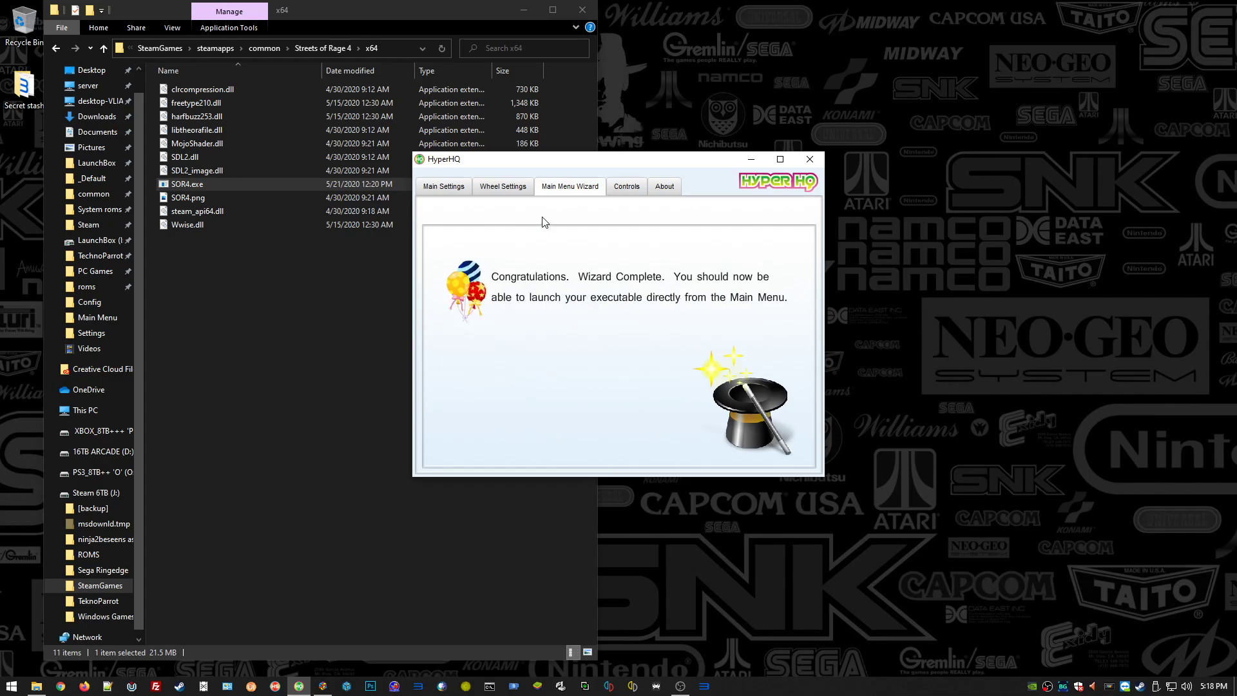
{"action": "left_click", "coordinate": [809, 160]}
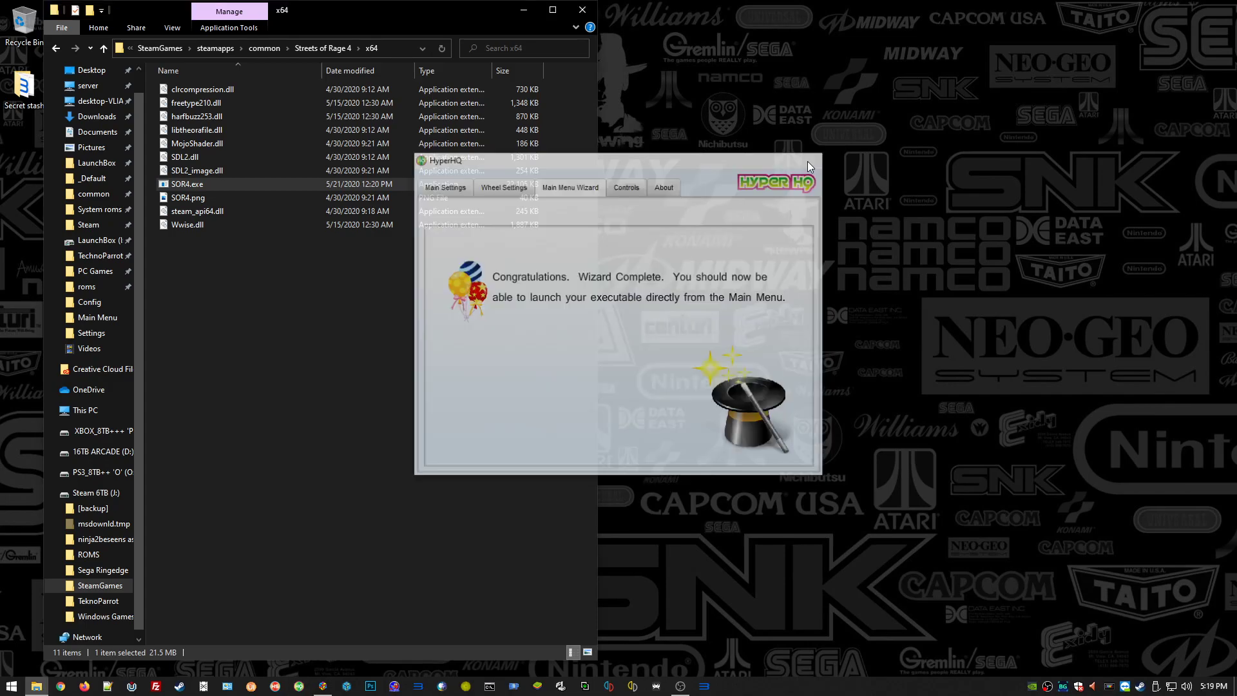
Start HyperSpin to test Streets of Rage 4, and exit from the stage and the game.
{"action": "left_click", "coordinate": [275, 687]}
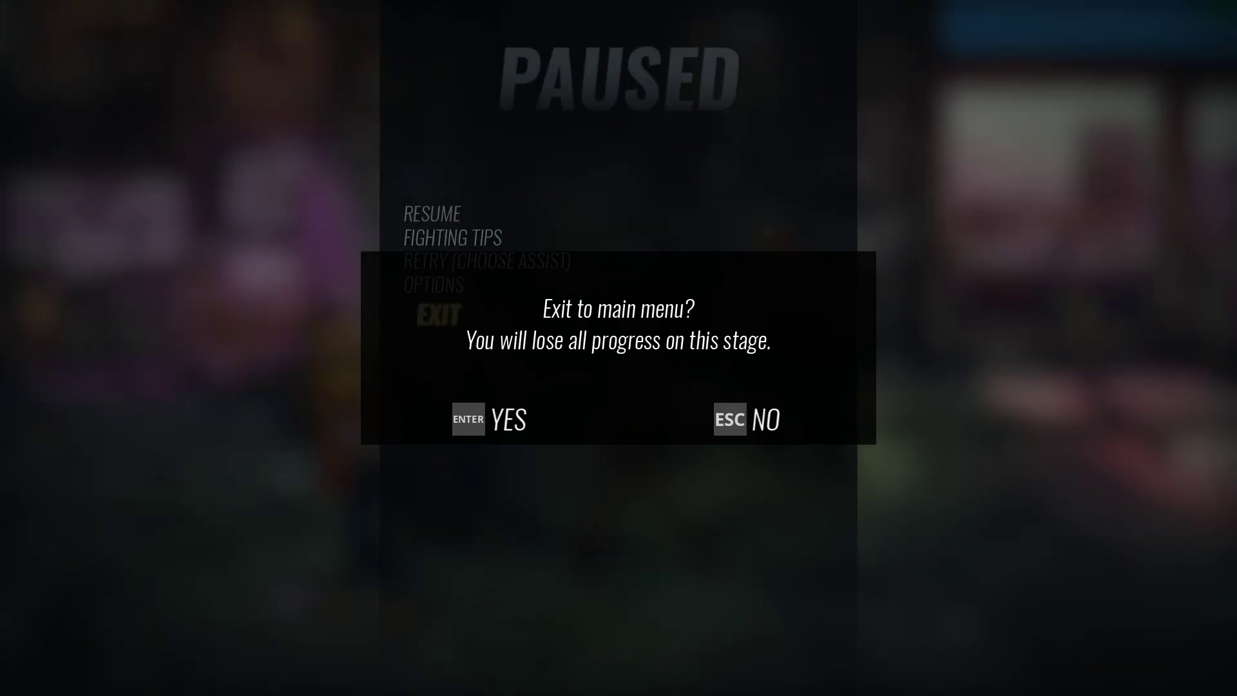
{"action": "key", "text": "Return"}
{"action": "key", "text": "Up"}
{"action": "key", "text": "Up"}
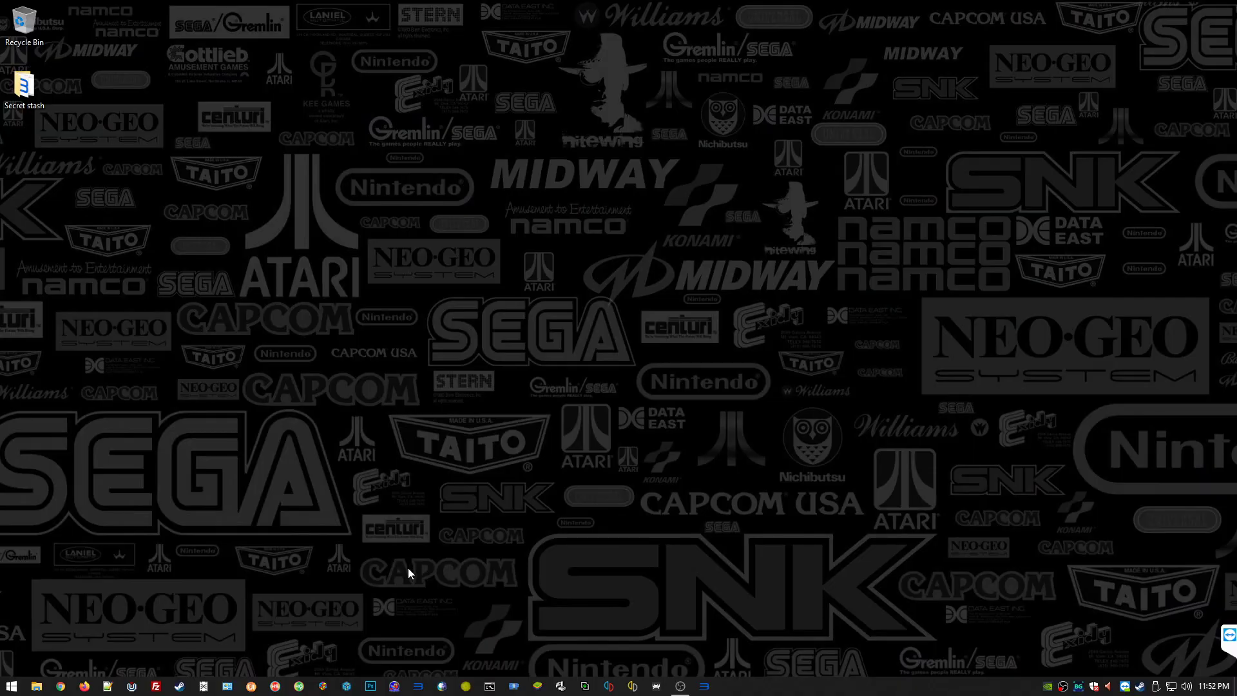
Switch to Steam and look through the featured games, special offers and recommendations on the store's front page.
{"action": "left_click", "coordinate": [179, 687]}
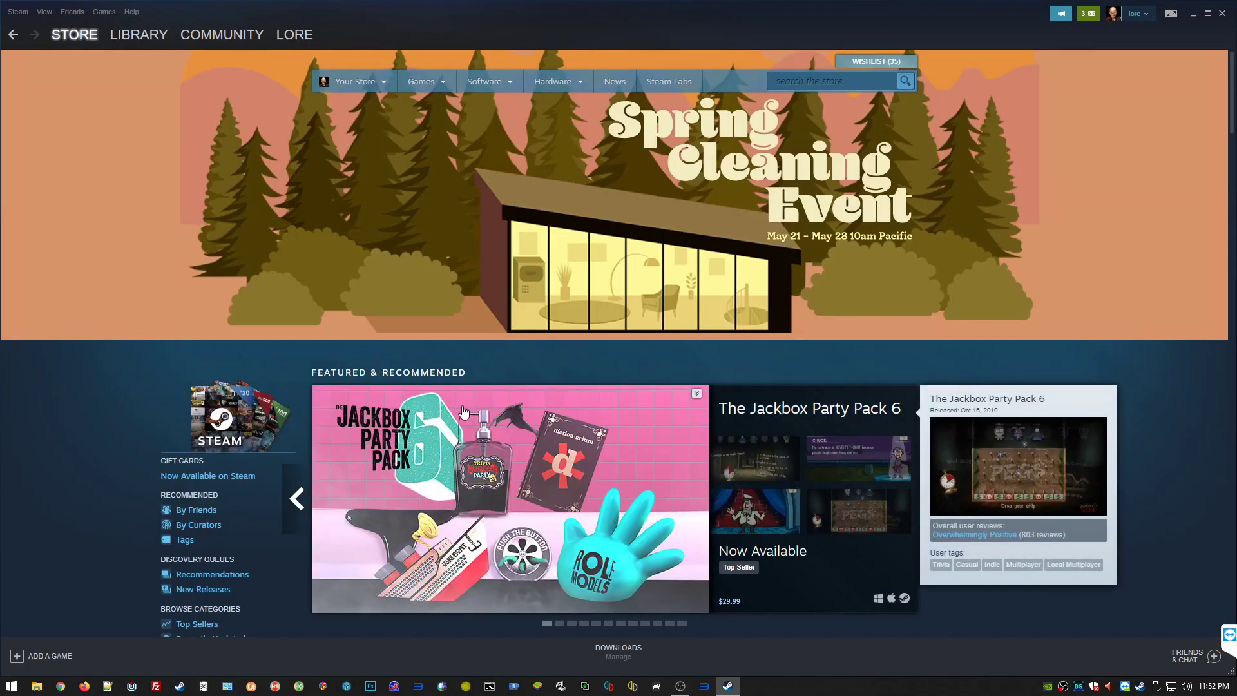
{"action": "scroll", "coordinate": [469, 418], "scroll_direction": "down", "scroll_amount": 5}
{"action": "scroll", "coordinate": [464, 411], "scroll_direction": "down", "scroll_amount": 8}
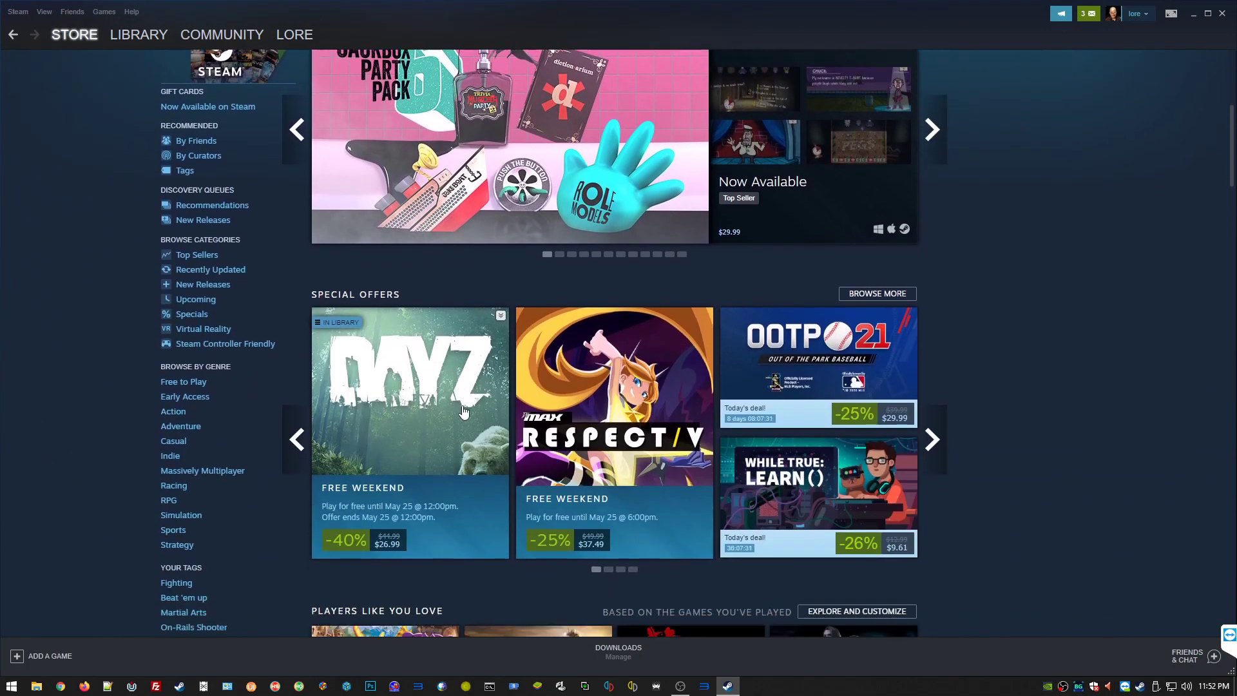
{"action": "scroll", "coordinate": [464, 411], "scroll_direction": "down", "scroll_amount": 12}
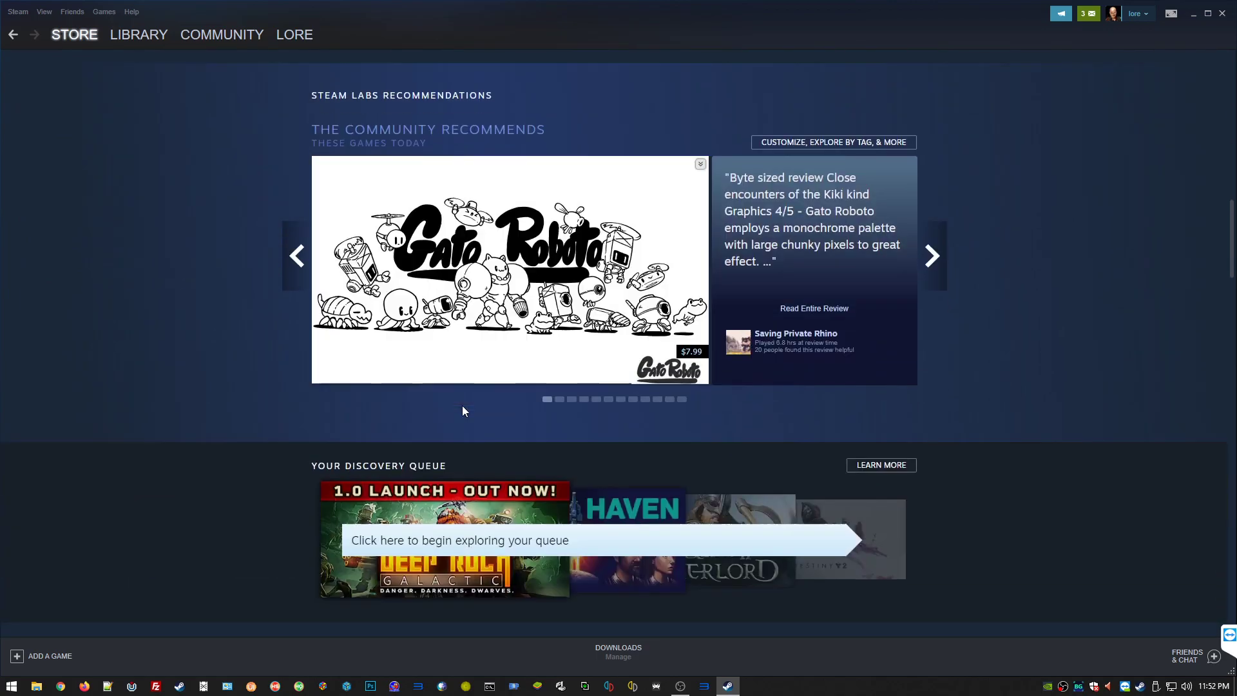
{"action": "scroll", "coordinate": [462, 409], "scroll_direction": "down", "scroll_amount": 8}
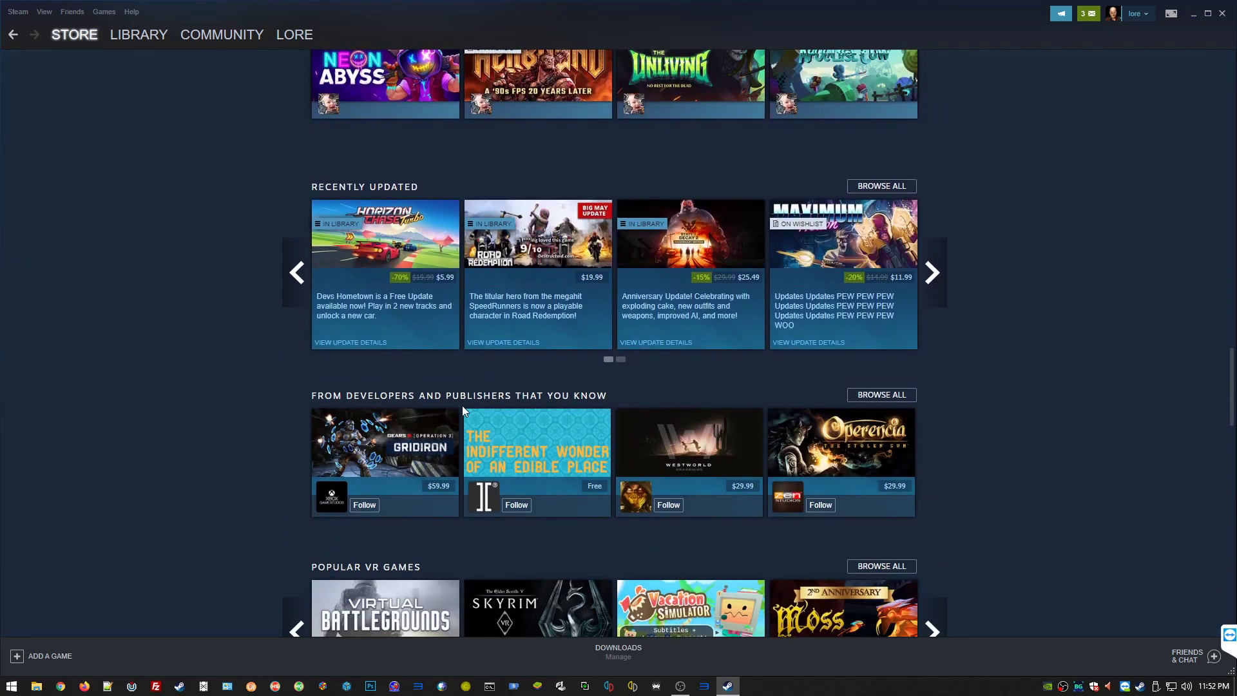
{"action": "key", "text": "Home"}
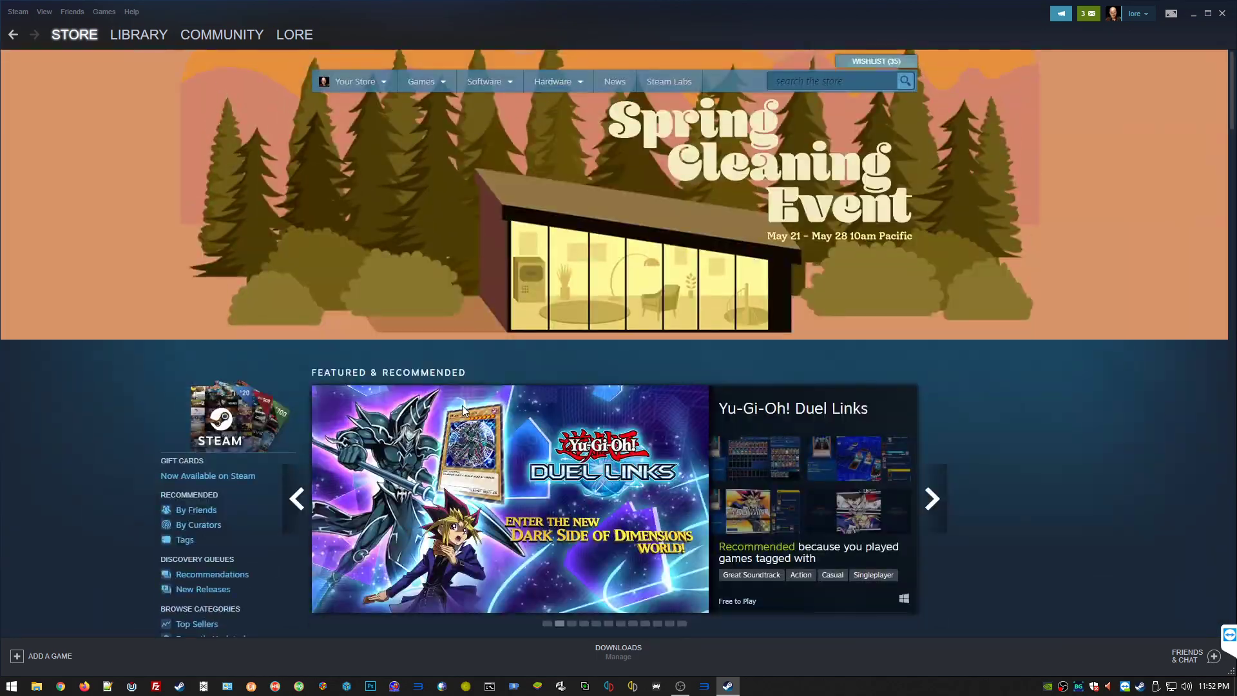
Search the Steam store for "streets of rage 4" and look through the results.
{"action": "left_click", "coordinate": [798, 75]}
{"action": "type", "text": "streets o"}
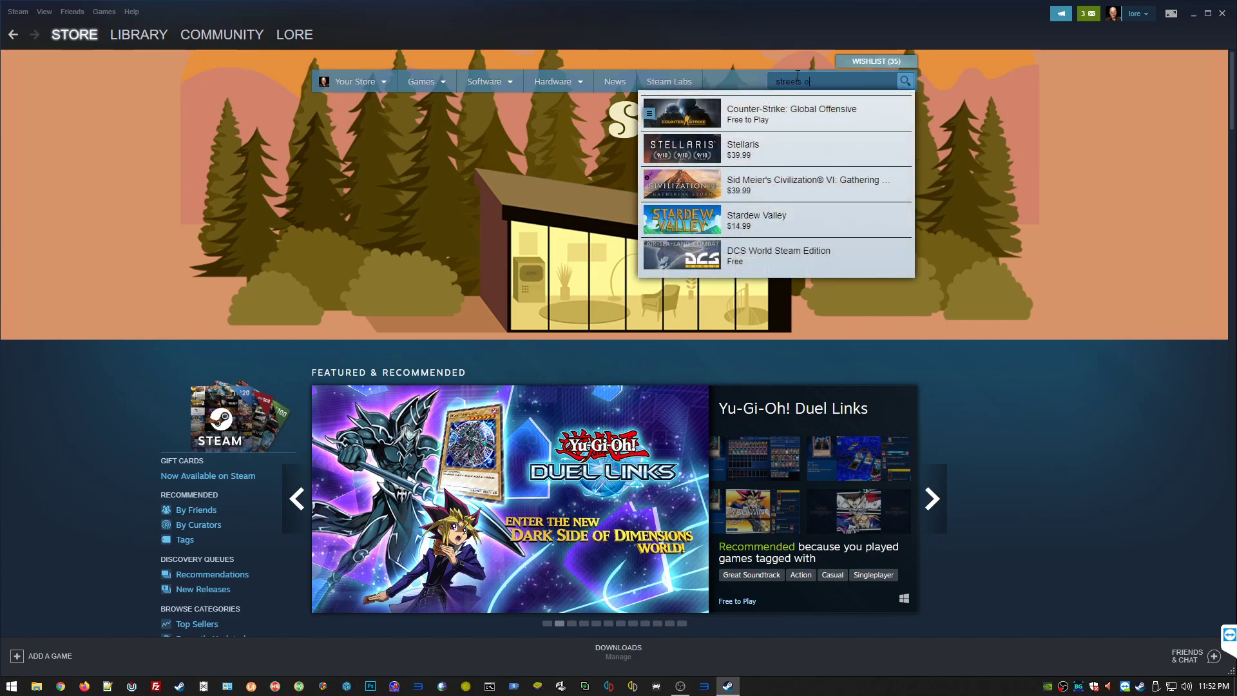
{"action": "type", "text": "f rage 4"}
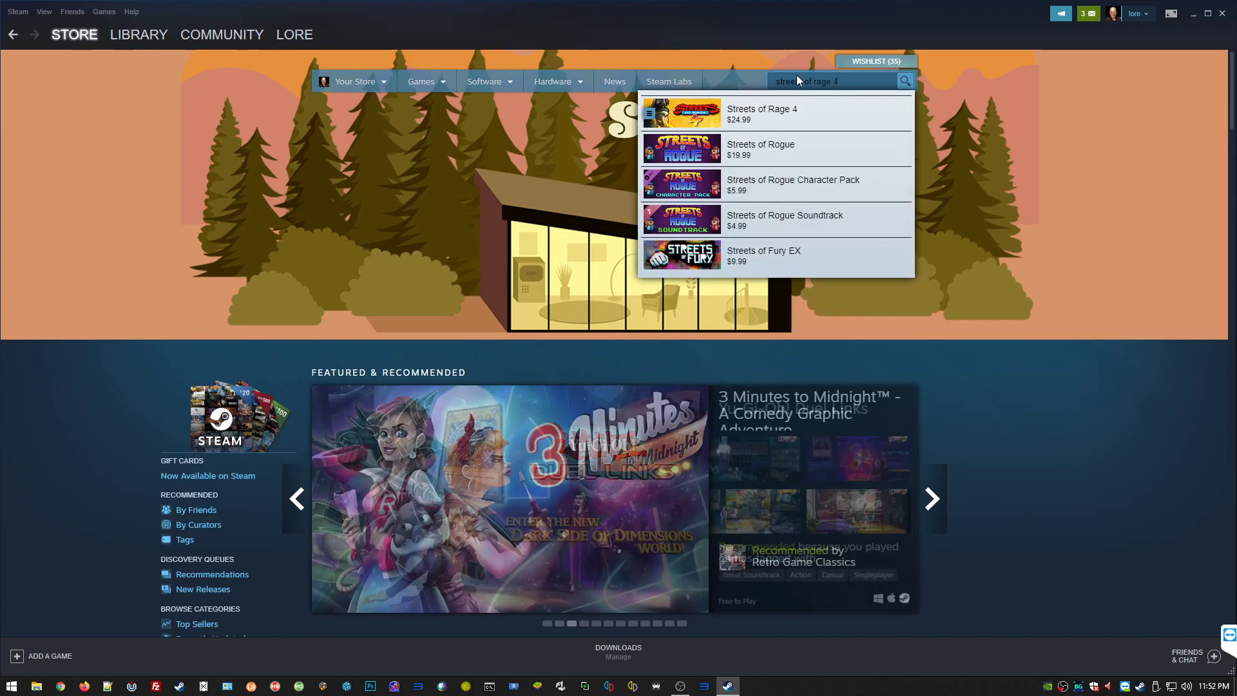
{"action": "key", "text": "Return"}
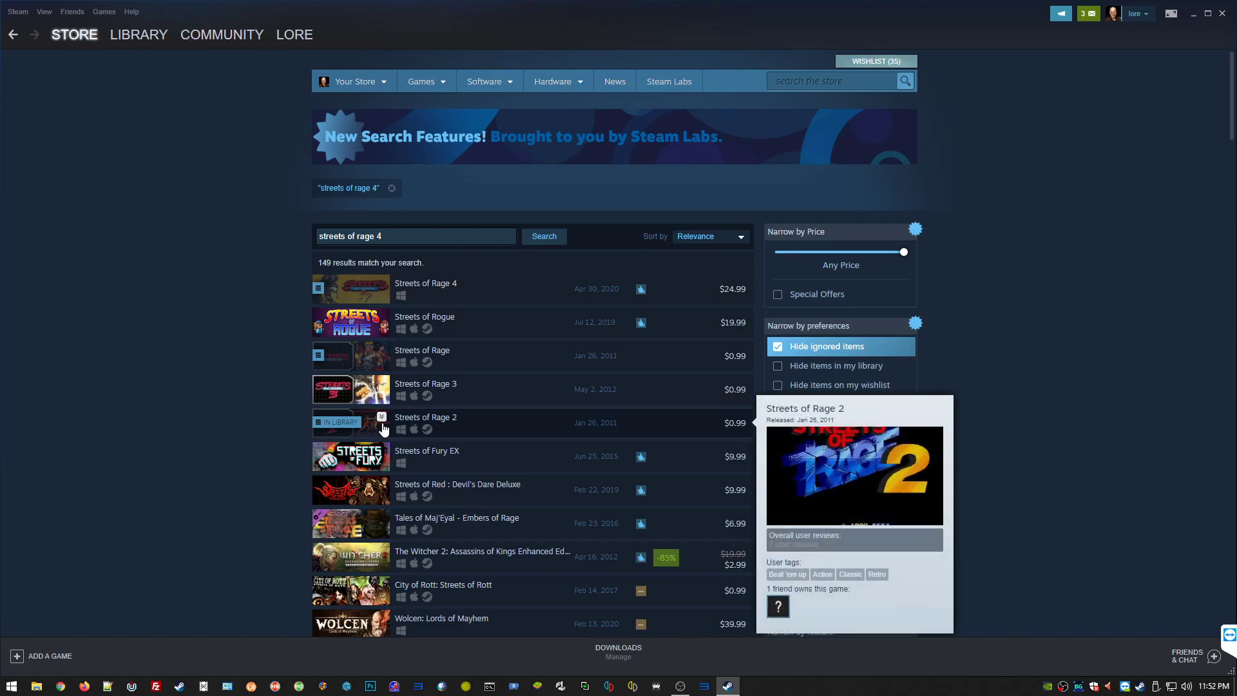
{"action": "scroll", "coordinate": [385, 428], "scroll_direction": "down", "scroll_amount": 2}
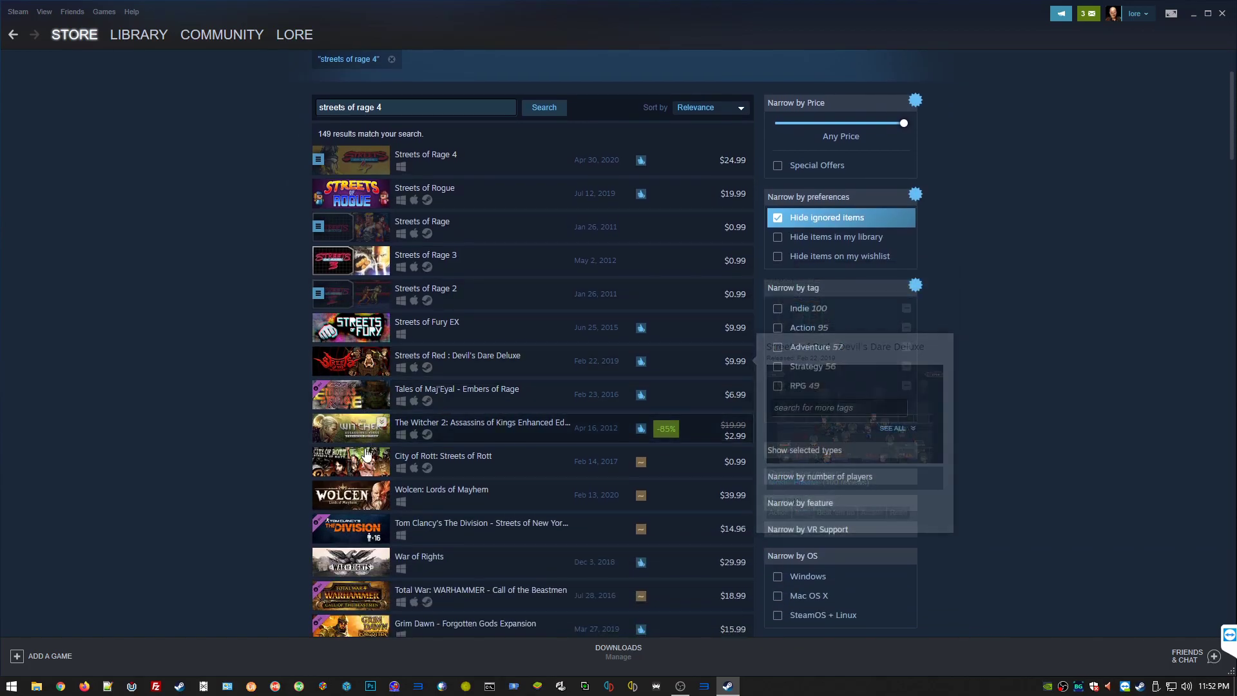
{"action": "scroll", "coordinate": [367, 462], "scroll_direction": "up", "scroll_amount": 2}
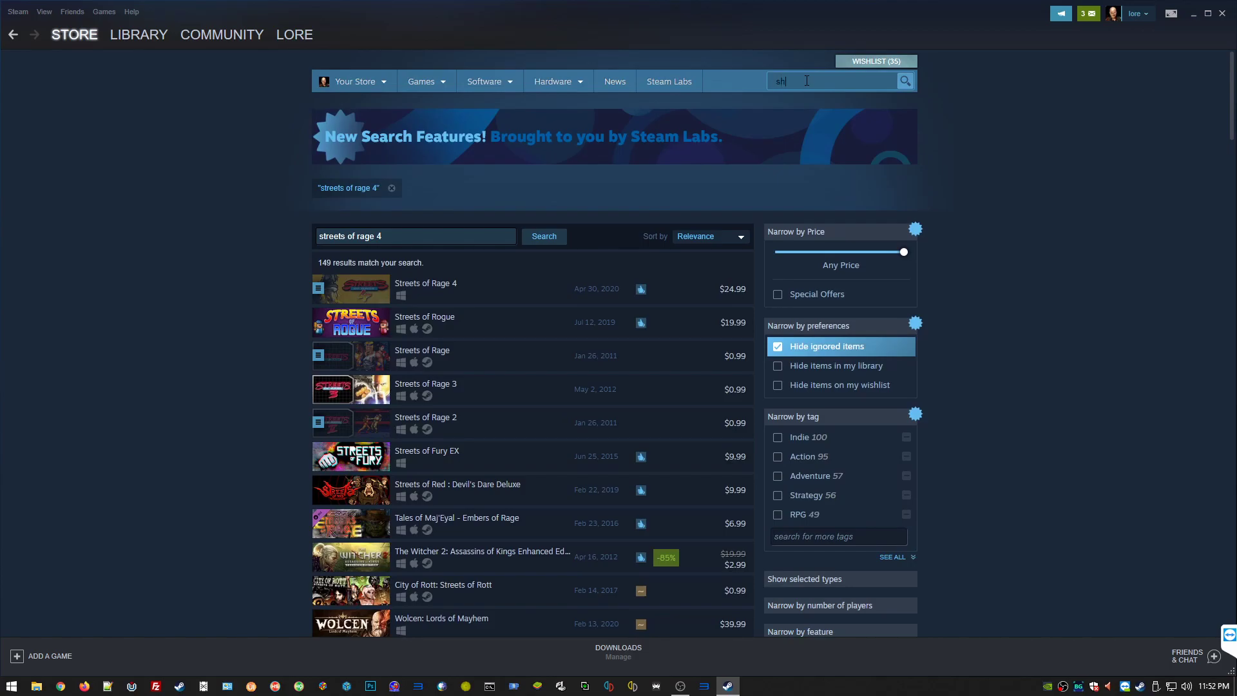
Search the store for "shaloin vs wutang", and repeat the search with just "wutang".
{"action": "type", "text": "aloin vs wutang"}
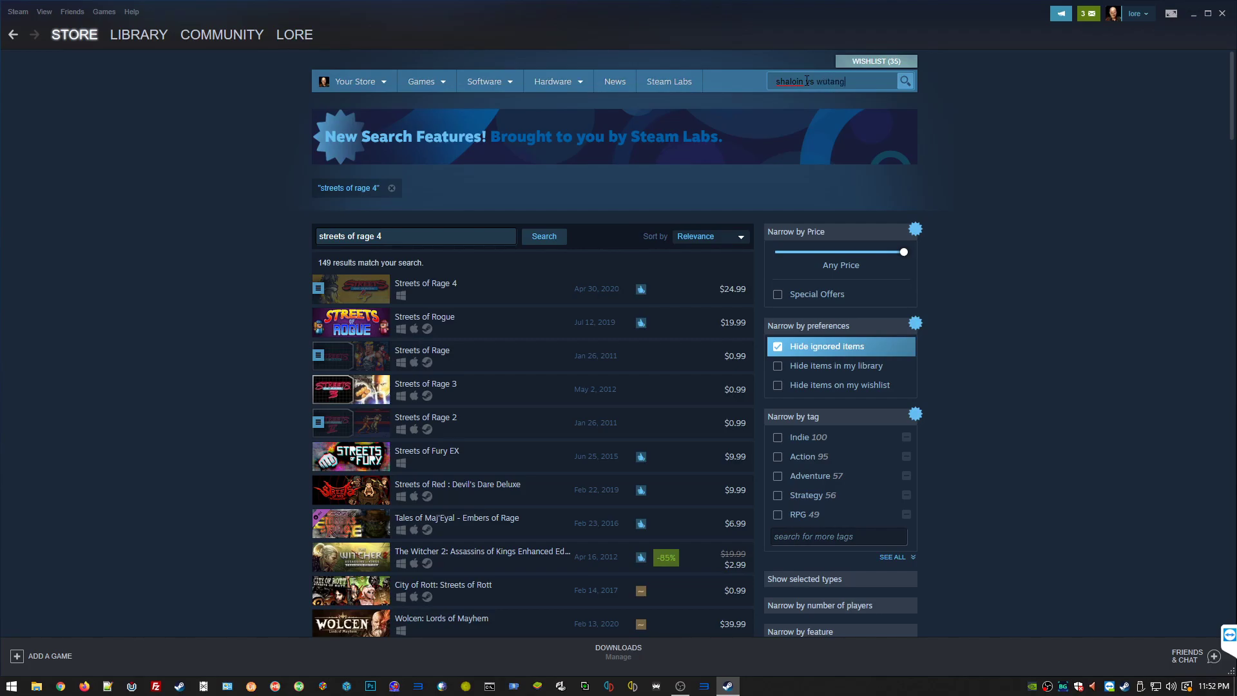
{"action": "key", "text": "Return"}
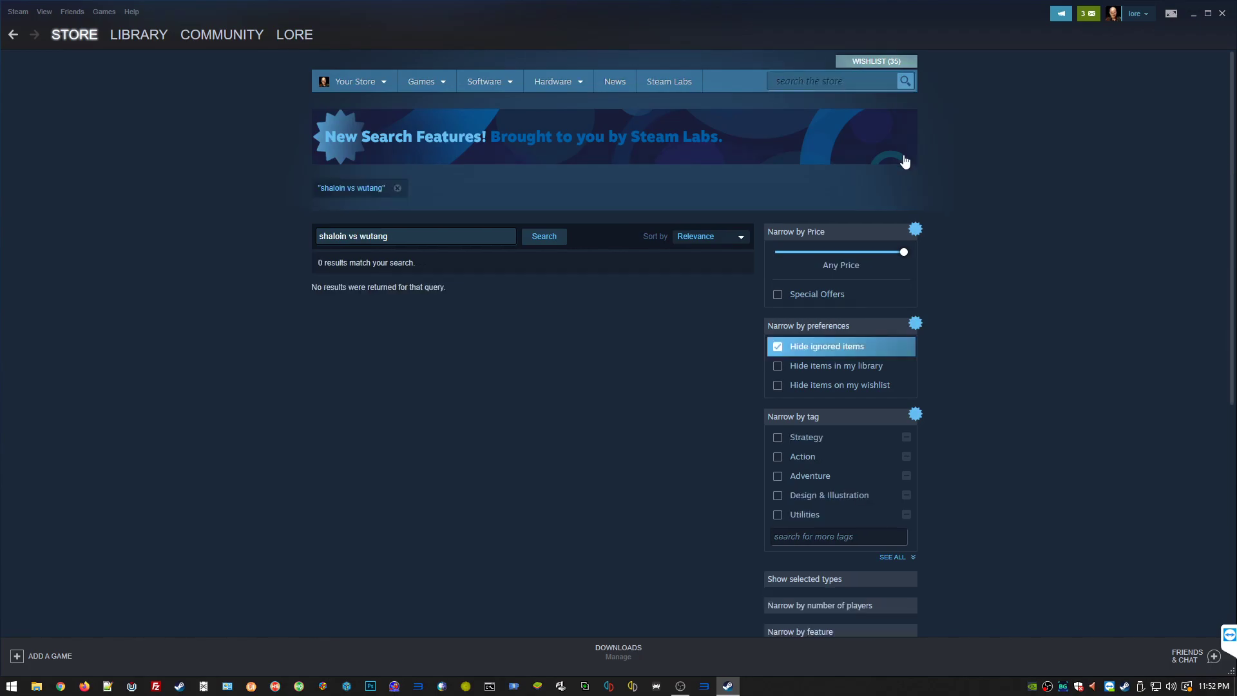
{"action": "left_click", "coordinate": [794, 82]}
{"action": "type", "text": "wutang"}
{"action": "key", "text": "Return"}
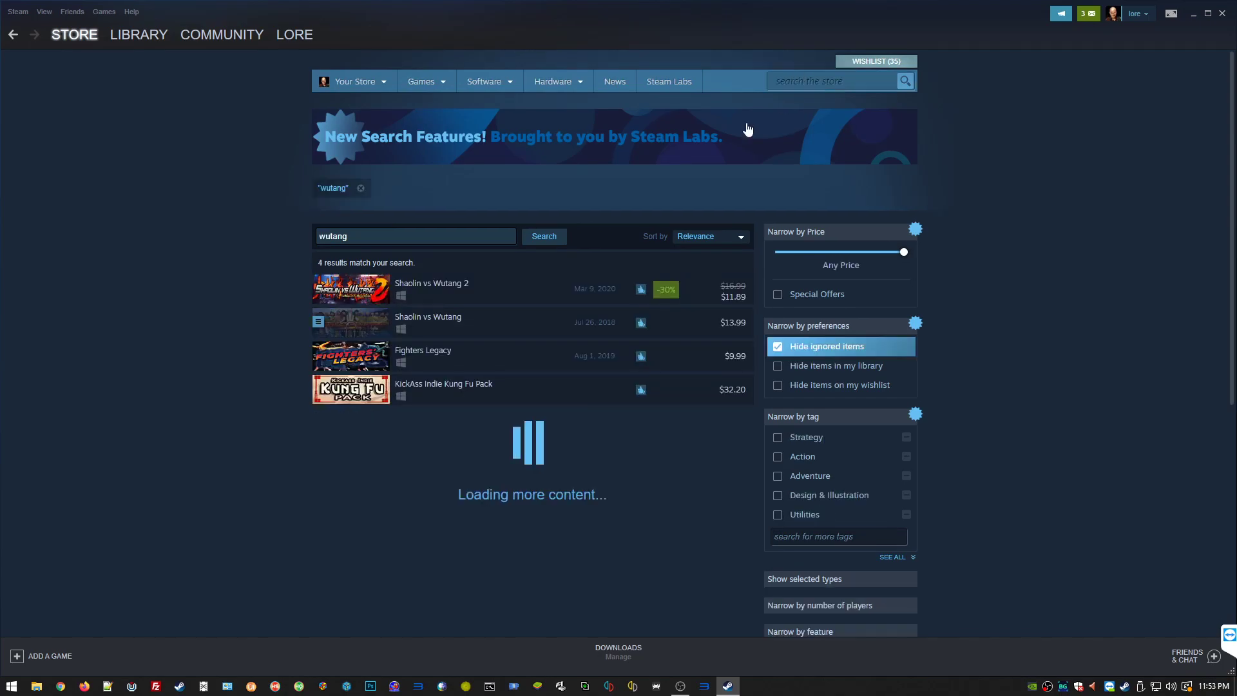
Open the Shaolin vs Wutang 2 store page, view its screenshots and add the game to the wishlist.
{"action": "left_click", "coordinate": [467, 295]}
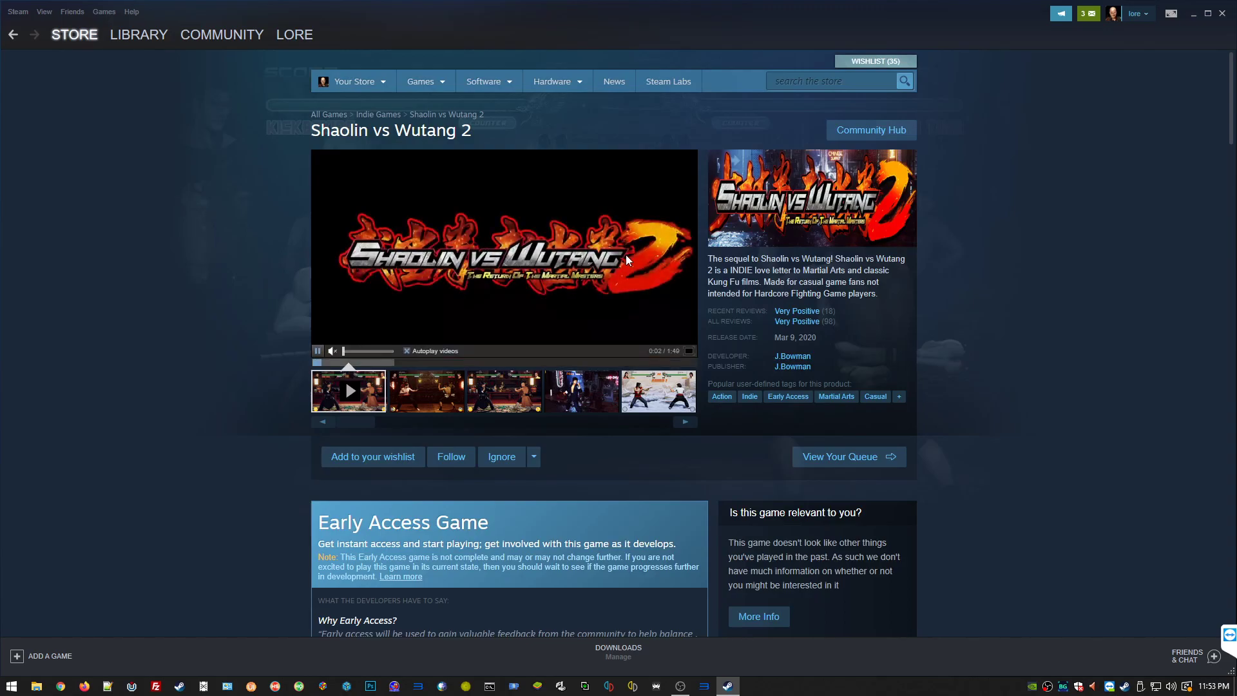
{"action": "left_click", "coordinate": [439, 388]}
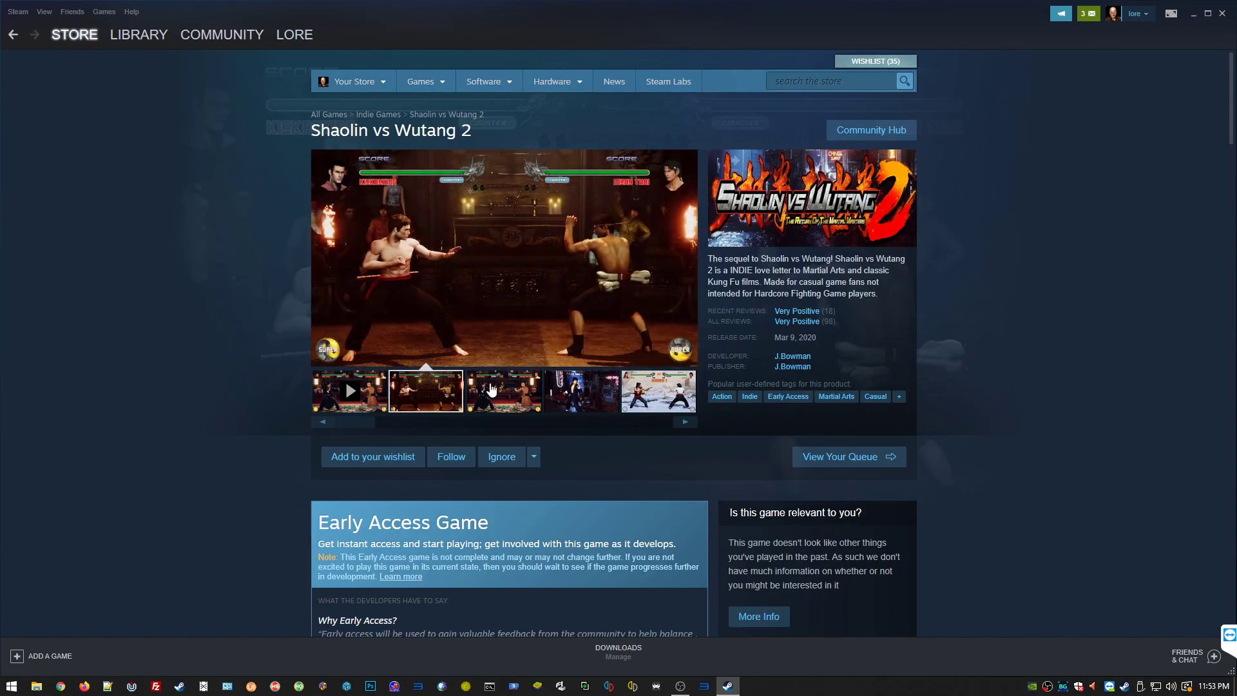
{"action": "left_click", "coordinate": [492, 389]}
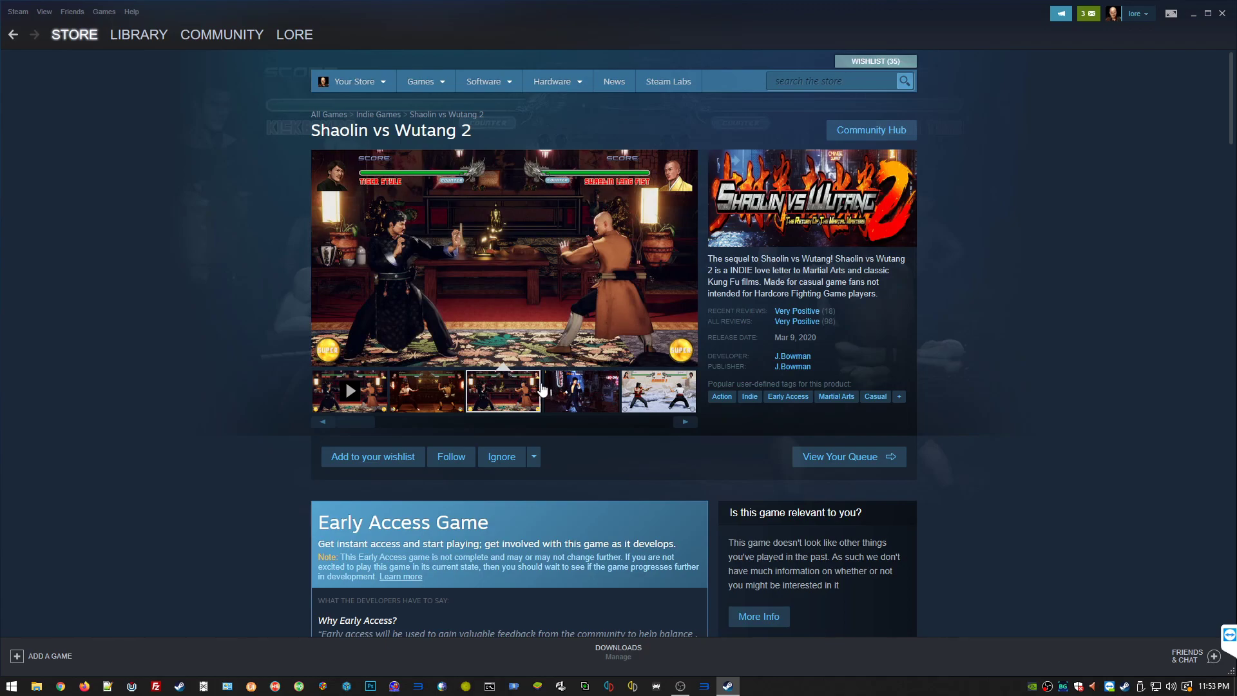
{"action": "left_click", "coordinate": [578, 390]}
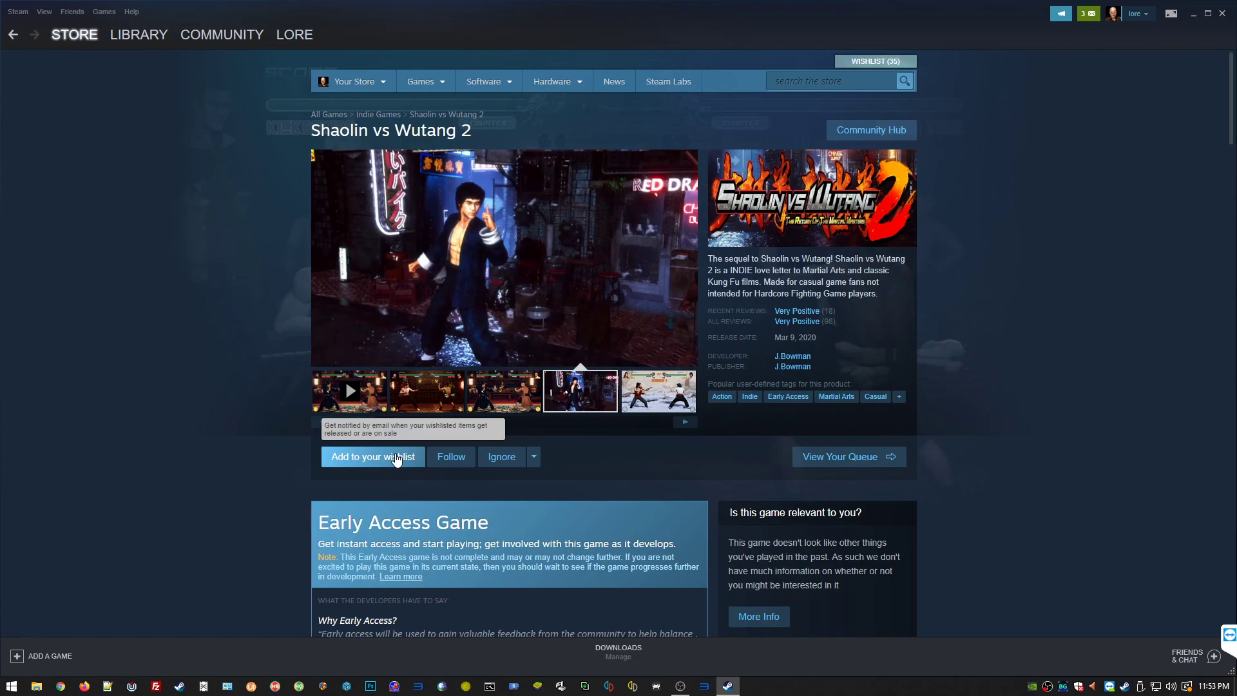
{"action": "left_click", "coordinate": [397, 459]}
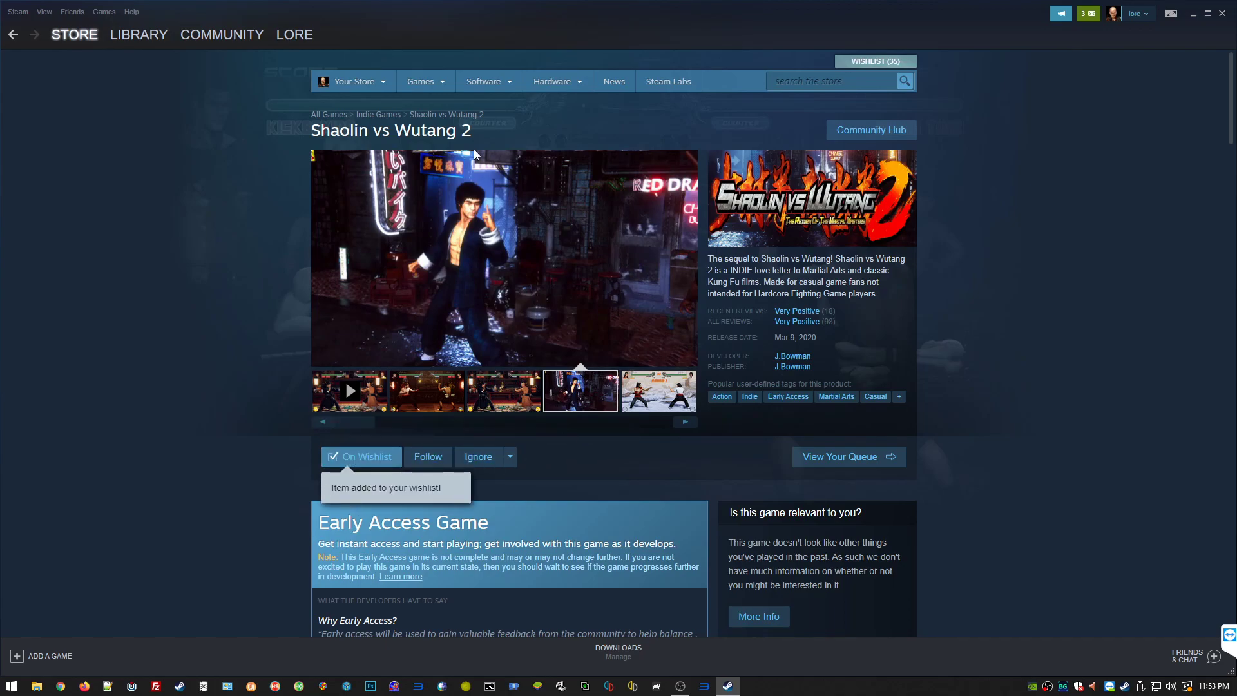
Examine the general properties of Streets of Rage 4 in the Steam library, and close Steam.
{"action": "left_click", "coordinate": [128, 36]}
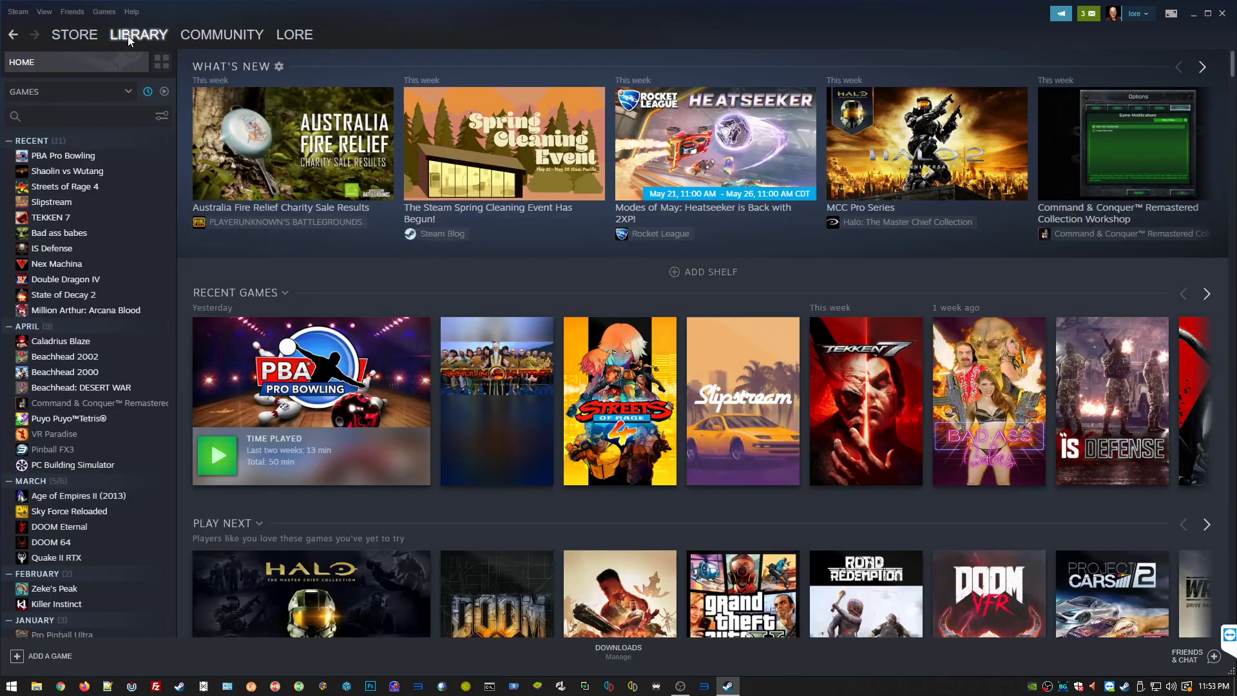
{"action": "right_click", "coordinate": [73, 185]}
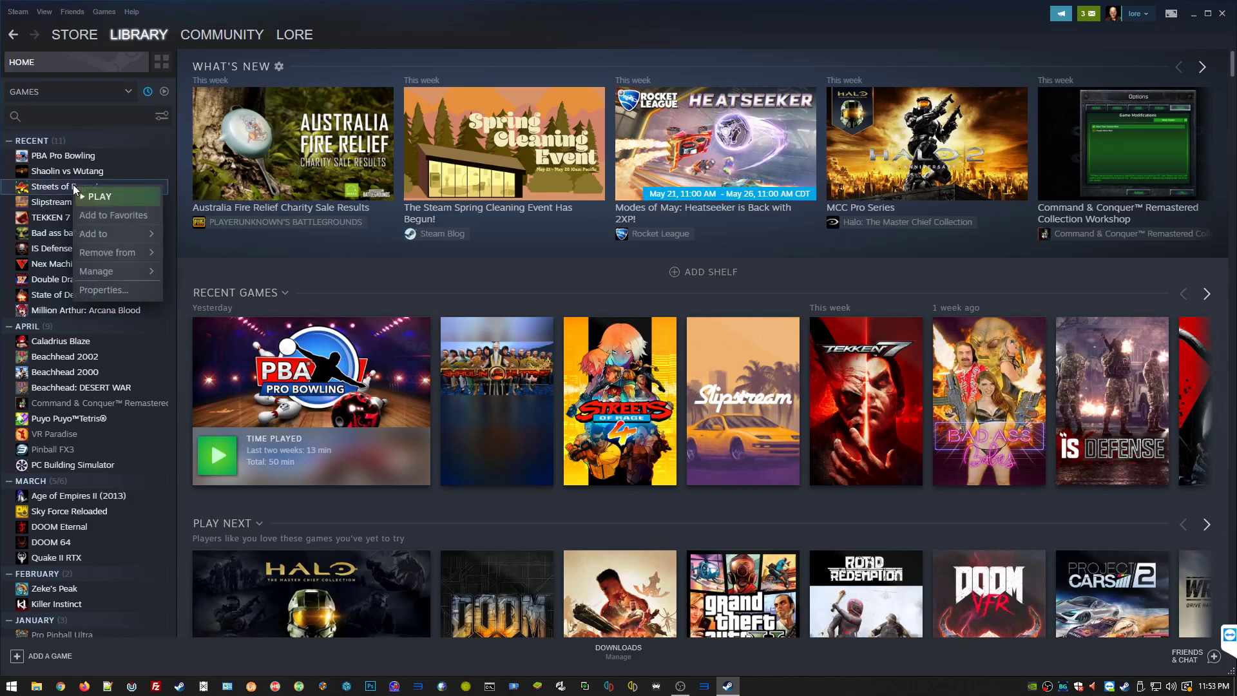
{"action": "left_click", "coordinate": [113, 290]}
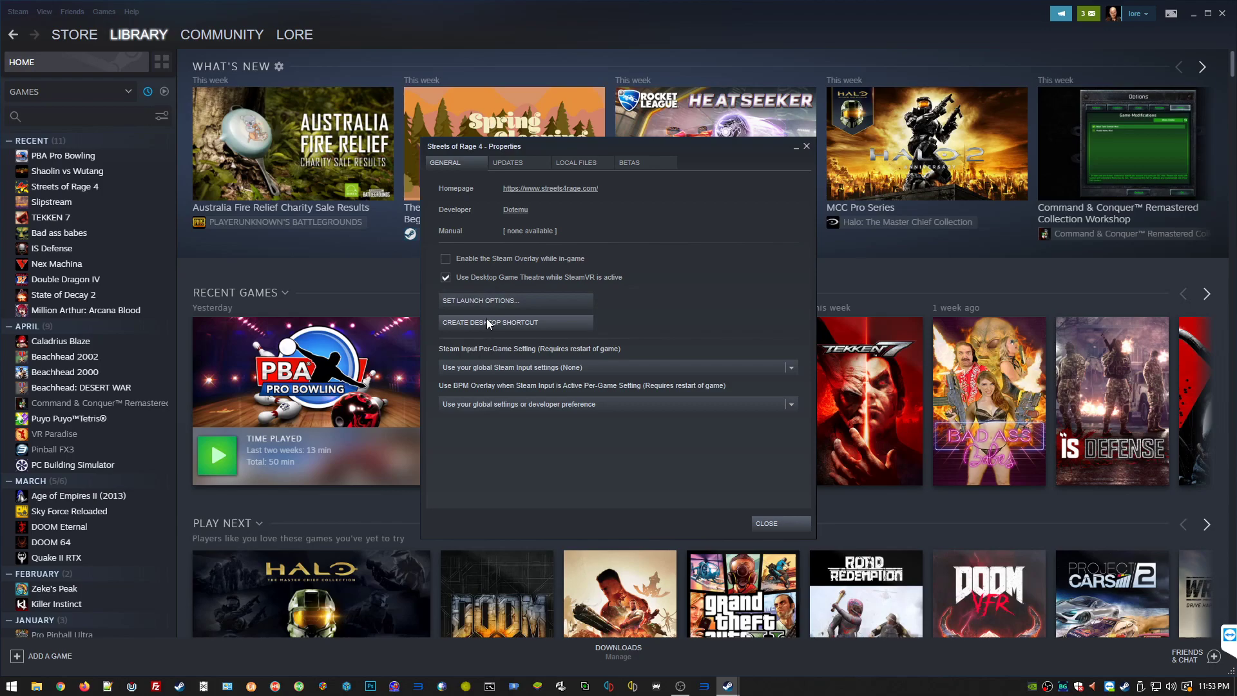
{"action": "left_click", "coordinate": [780, 524]}
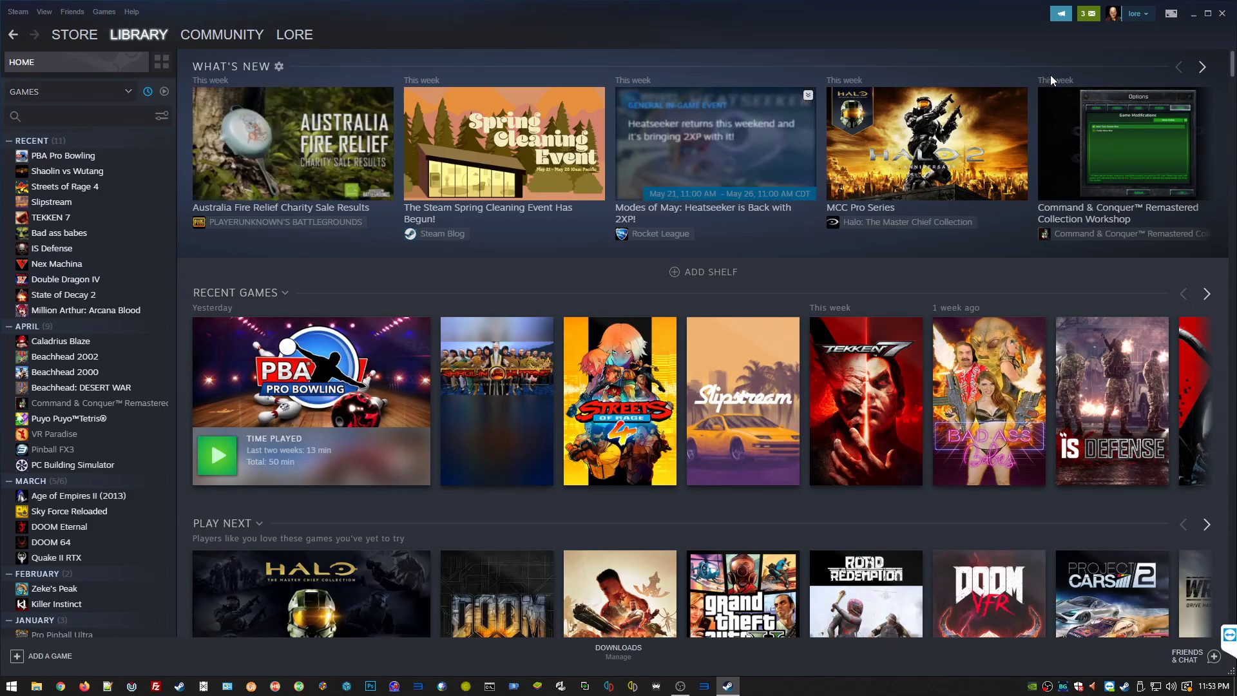
{"action": "left_click", "coordinate": [1224, 20]}
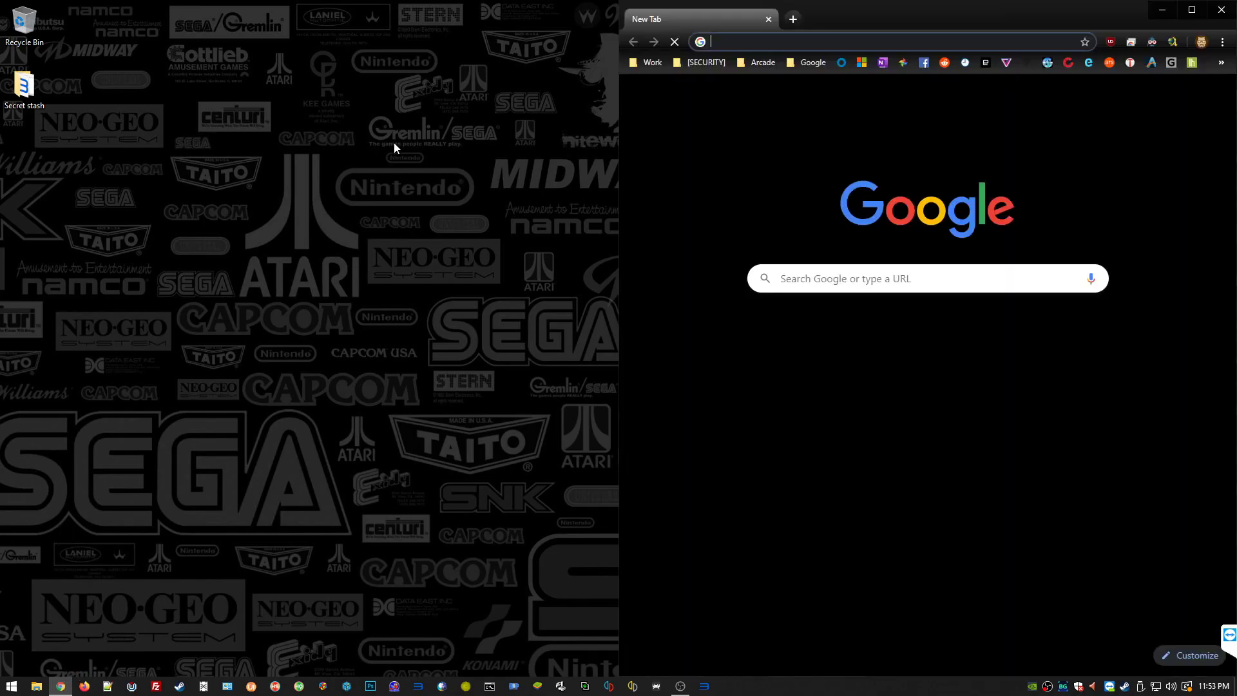
Search Google in Chrome for "streets of rage 4 logo png" and show the image results.
{"action": "left_click", "coordinate": [741, 42]}
{"action": "type", "text": "streets of"}
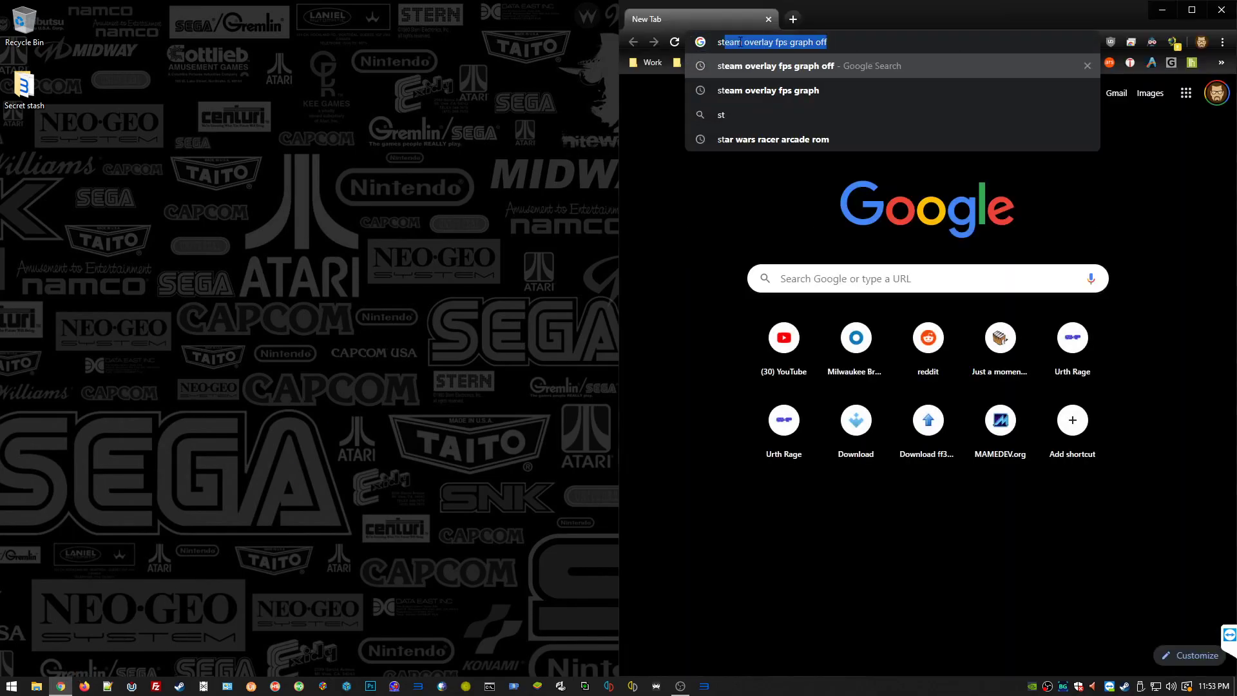
{"action": "type", "text": " rage "}
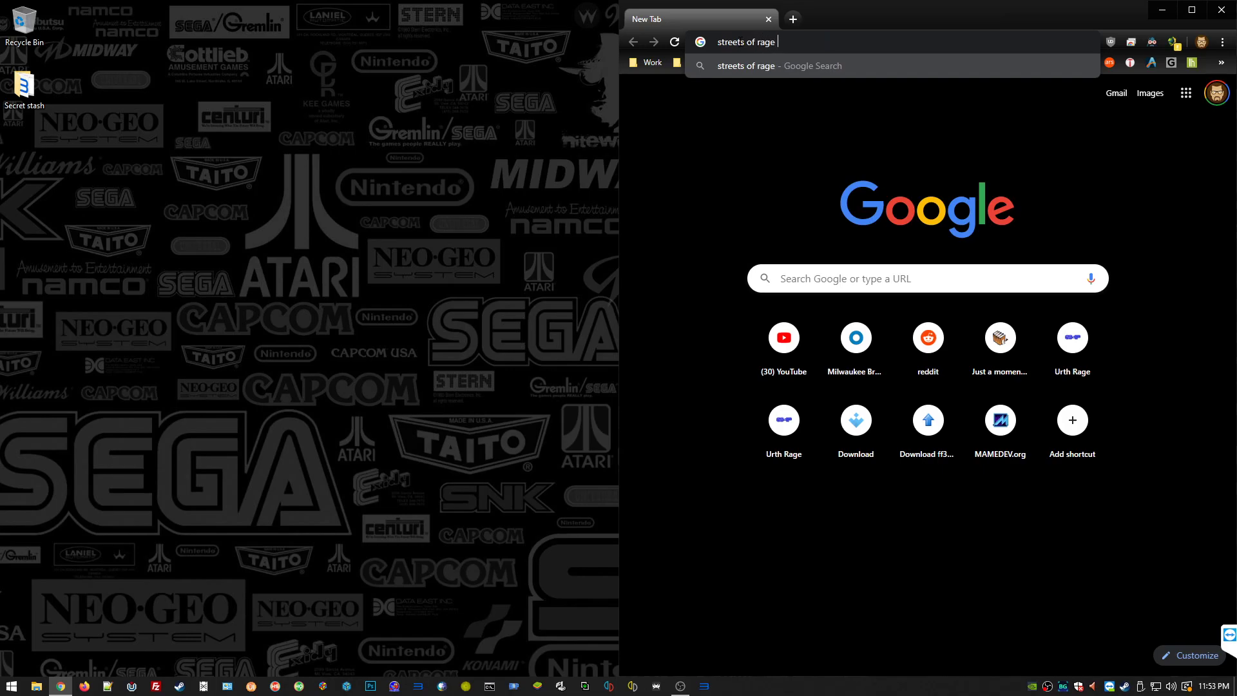
{"action": "type", "text": "4 logo png"}
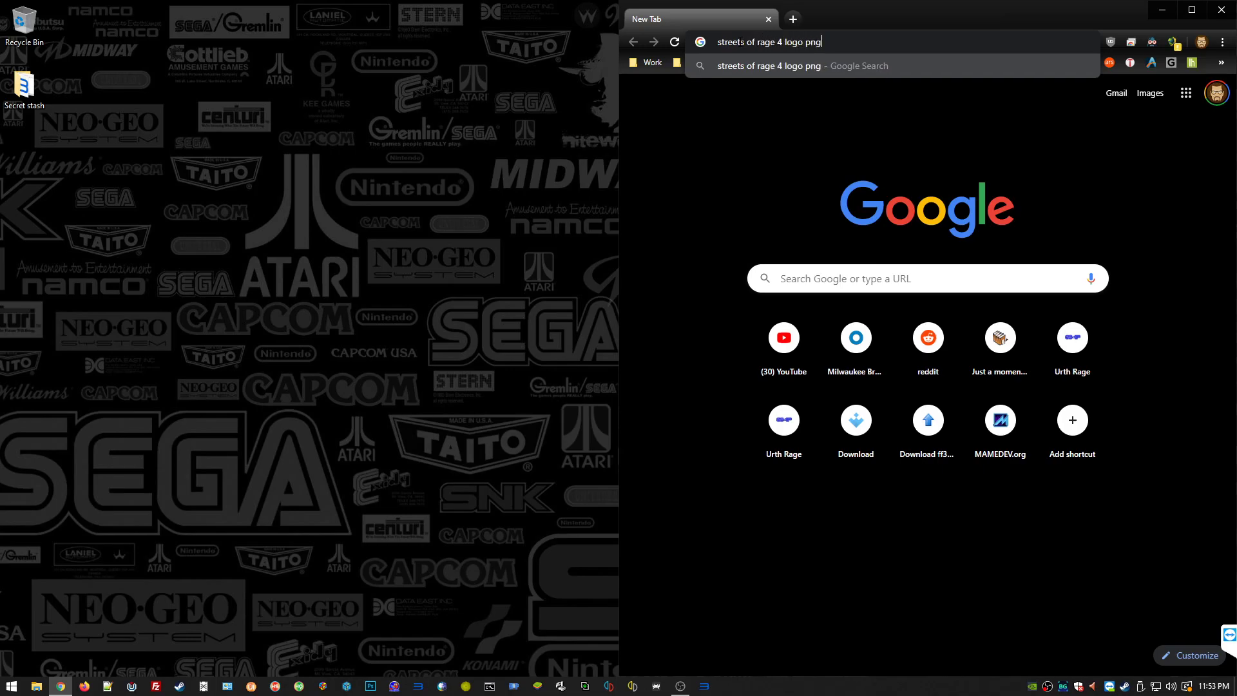
{"action": "key", "text": "Return"}
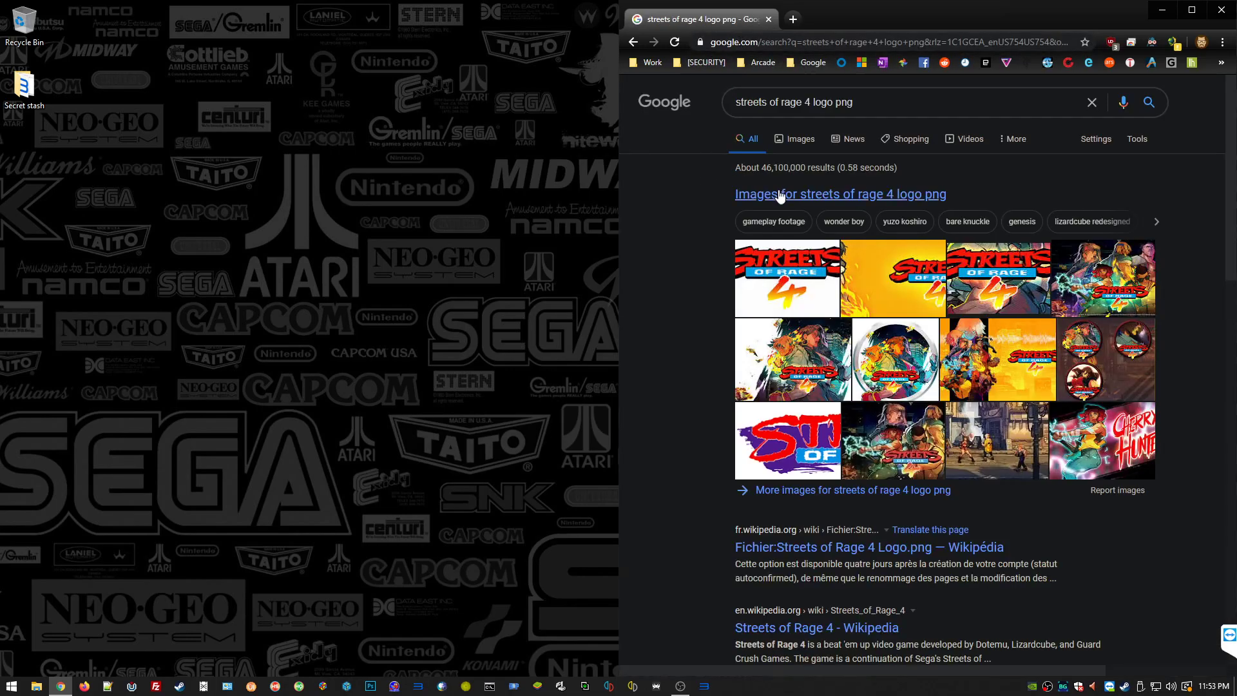
{"action": "left_click", "coordinate": [782, 194]}
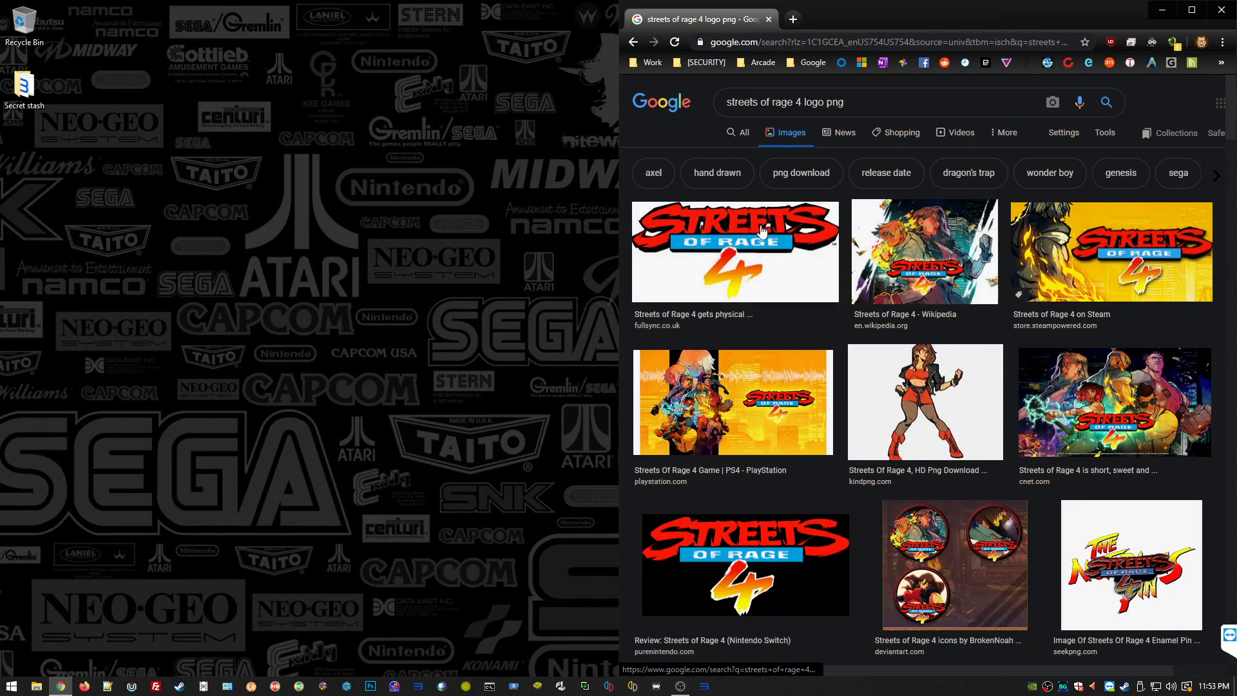
Open the fullsync.co.uk Streets of Rage 4 logo at full size in its own tab, closing the article's tab.
{"action": "left_click", "coordinate": [754, 251]}
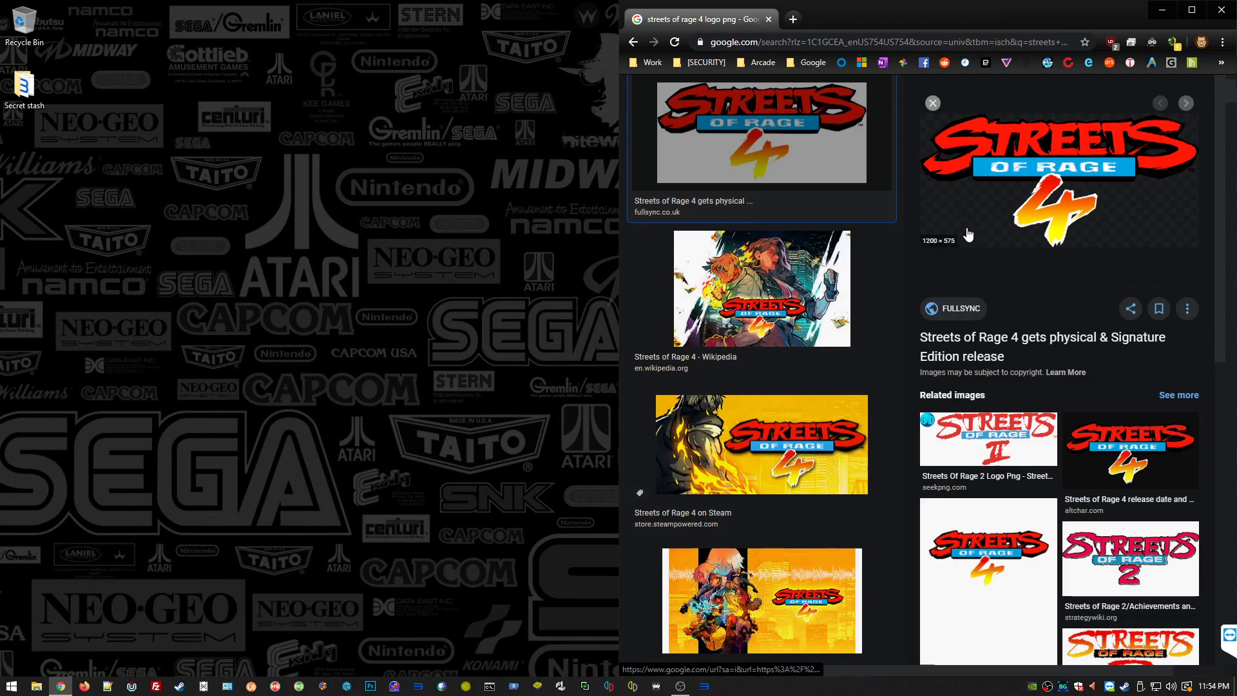
{"action": "right_click", "coordinate": [986, 205]}
{"action": "left_click", "coordinate": [1007, 214]}
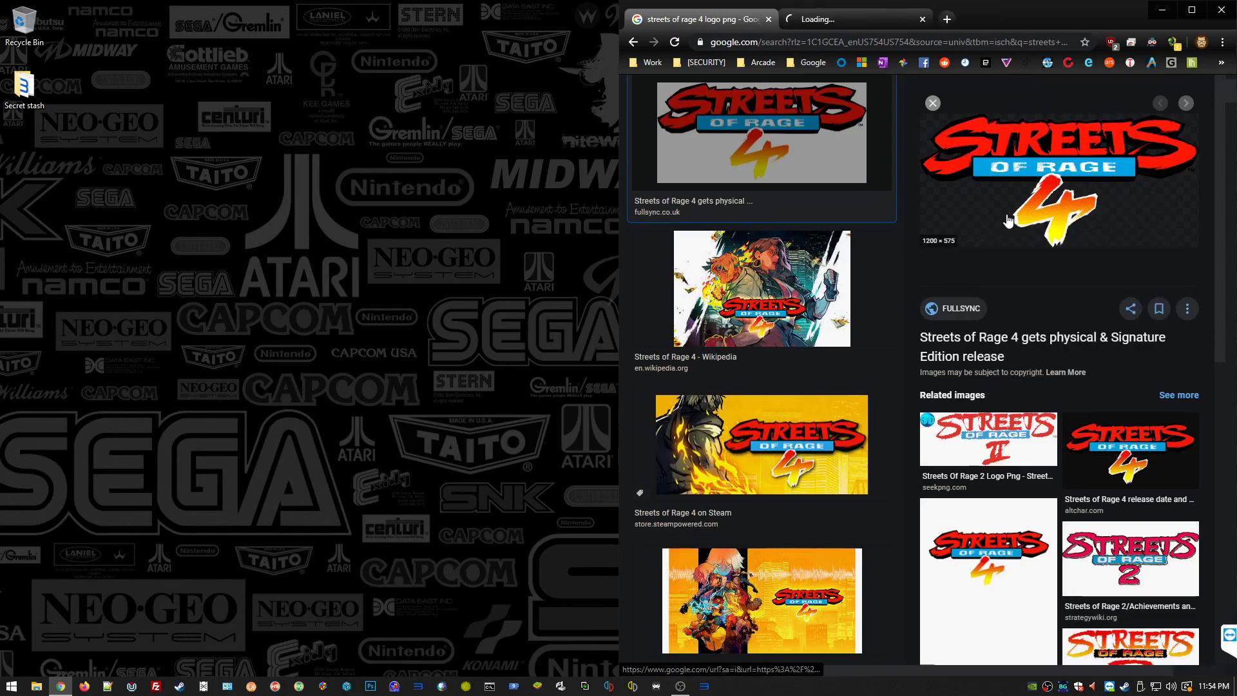
{"action": "right_click", "coordinate": [985, 160]}
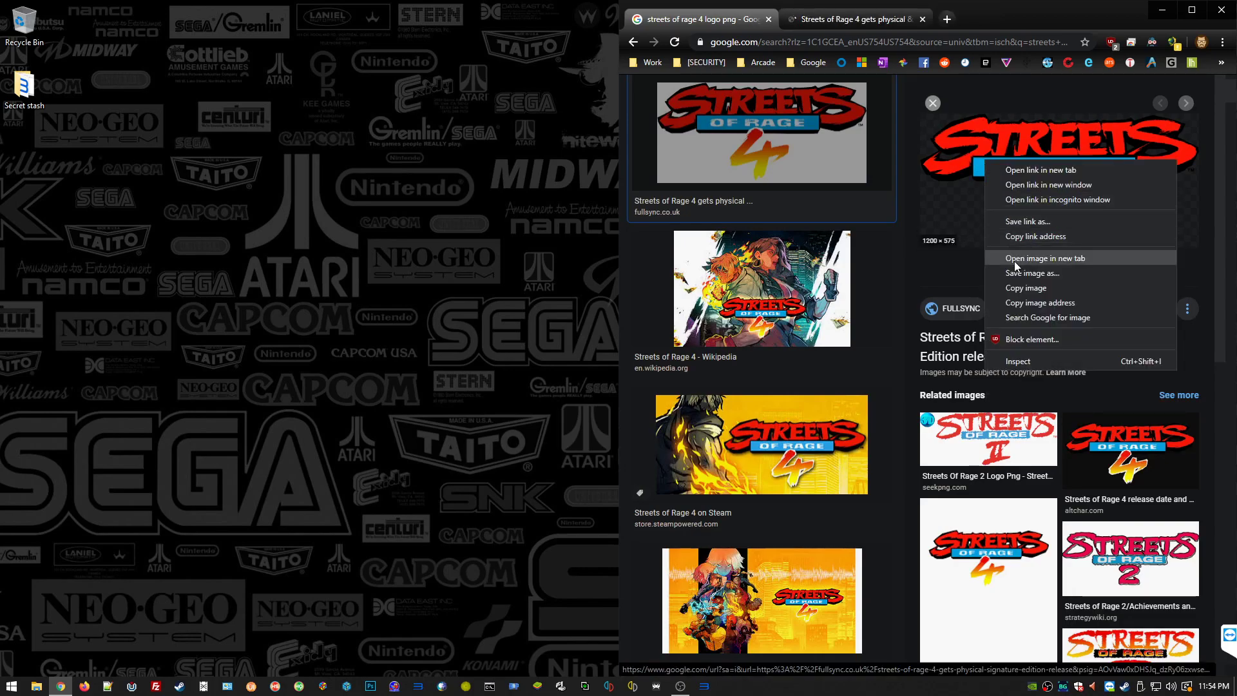
{"action": "left_click", "coordinate": [1049, 257]}
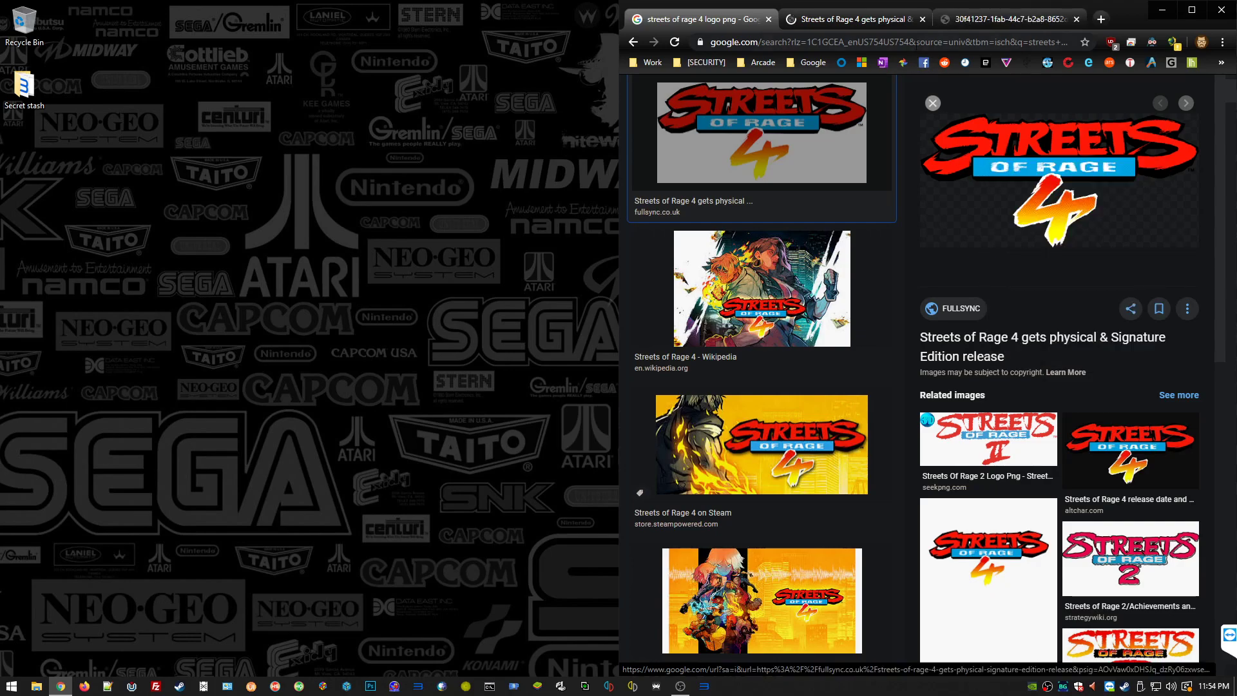
{"action": "middle_click", "coordinate": [887, 22]}
{"action": "left_click", "coordinate": [857, 26]}
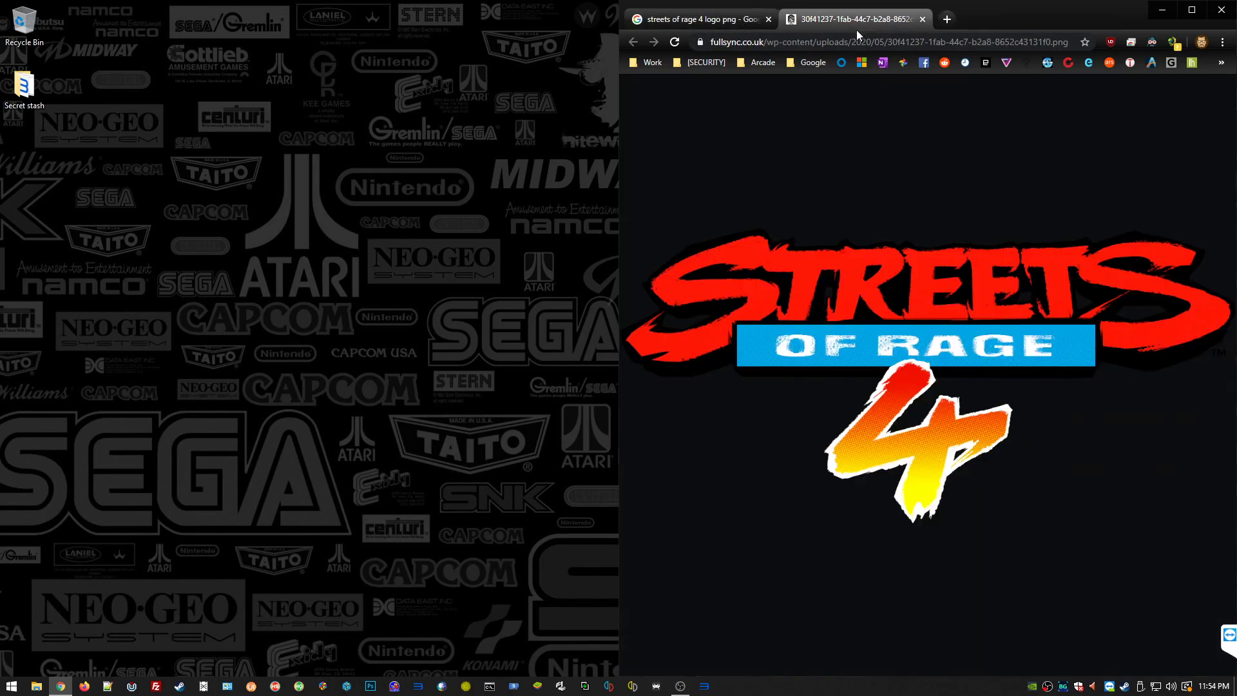
Save the full-size Streets of Rage 4 logo as a PNG in Downloads and show the file in its folder.
{"action": "right_click", "coordinate": [871, 322]}
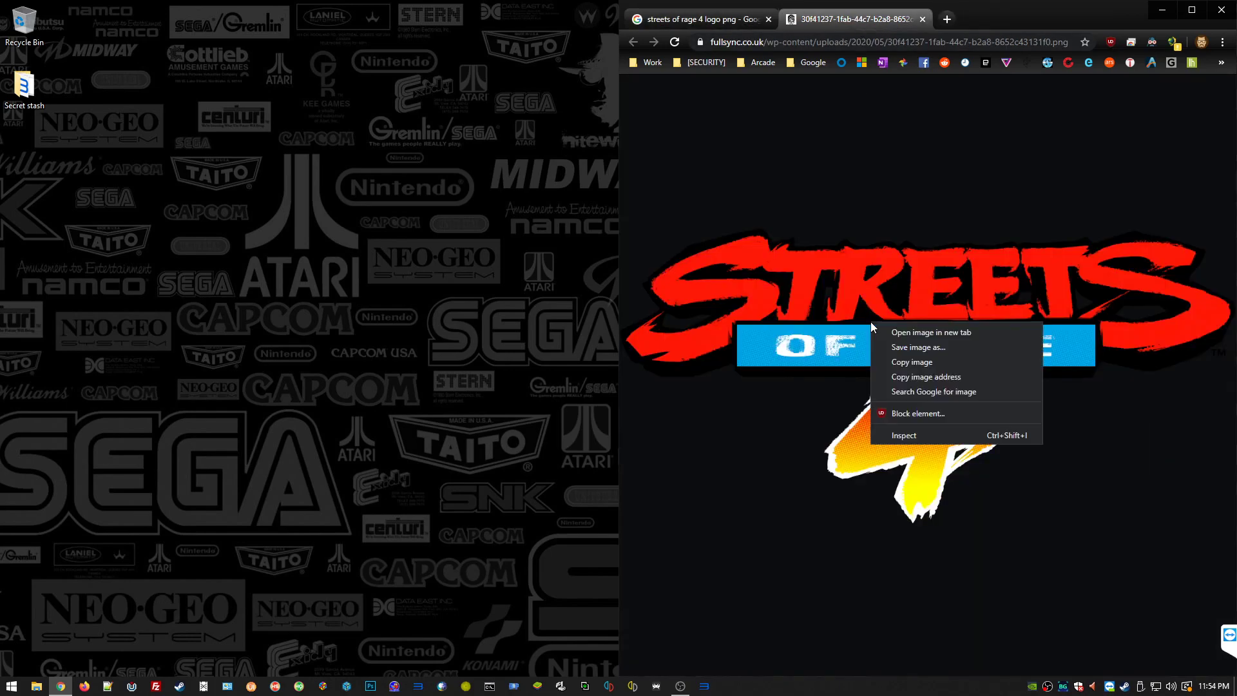
{"action": "left_click", "coordinate": [938, 348]}
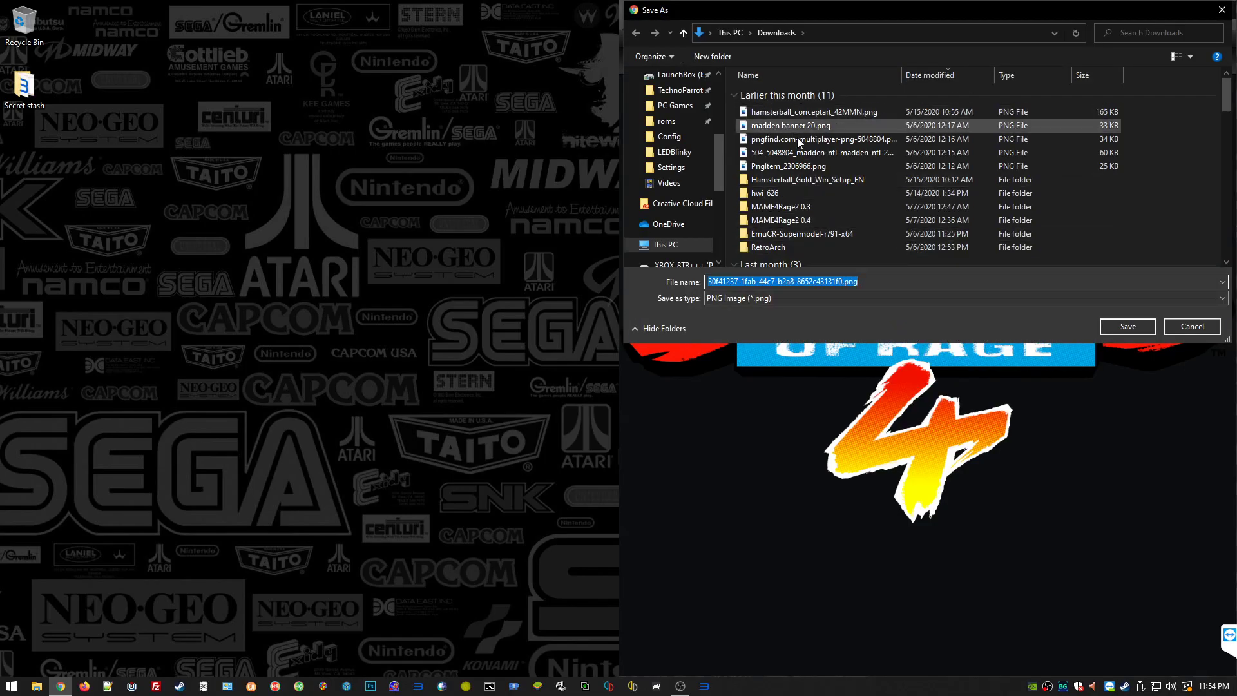
{"action": "left_click", "coordinate": [1111, 329]}
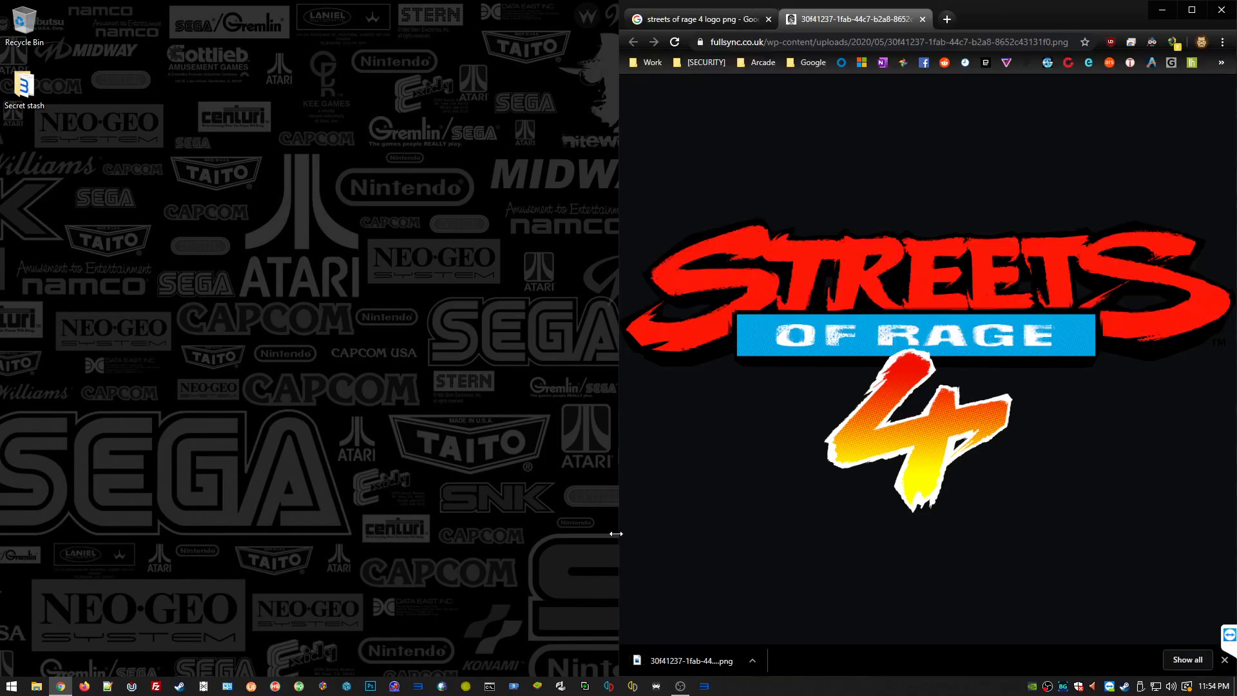
{"action": "left_click", "coordinate": [755, 660]}
{"action": "left_click", "coordinate": [787, 621]}
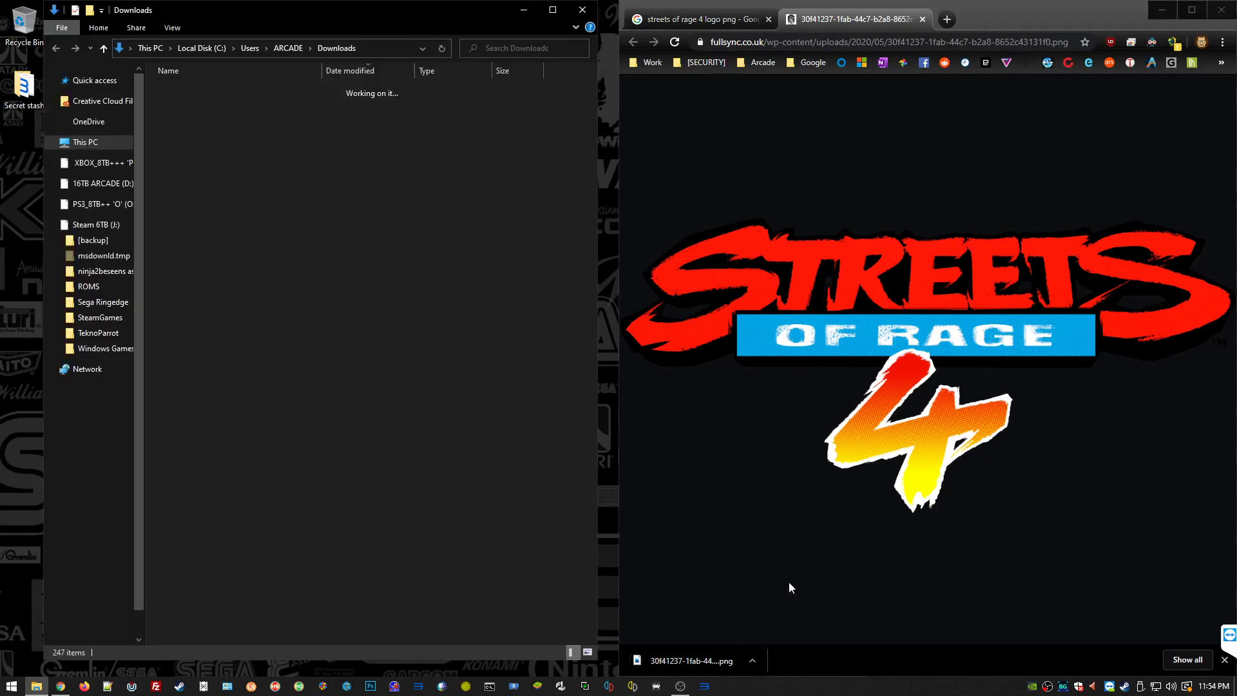
Rename the downloaded logo file as Streets of Rage 4, keeping the .png extension.
{"action": "left_click", "coordinate": [230, 108]}
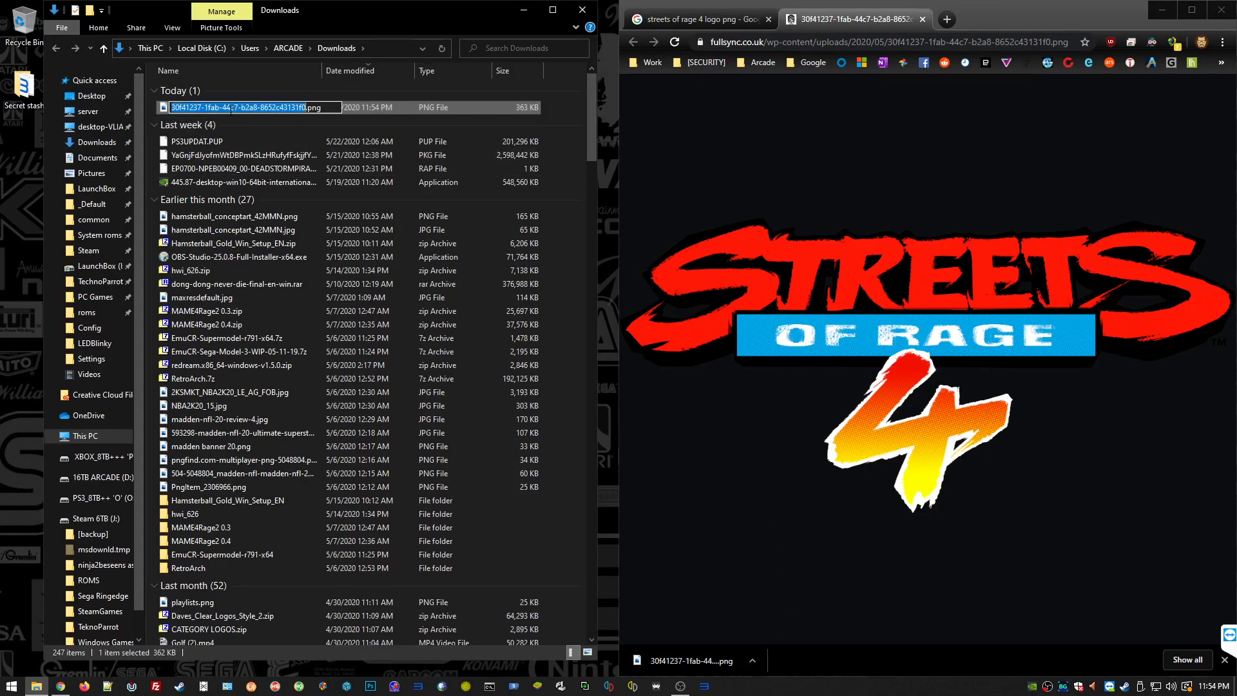
{"action": "type", "text": "Streets of Rage 4"}
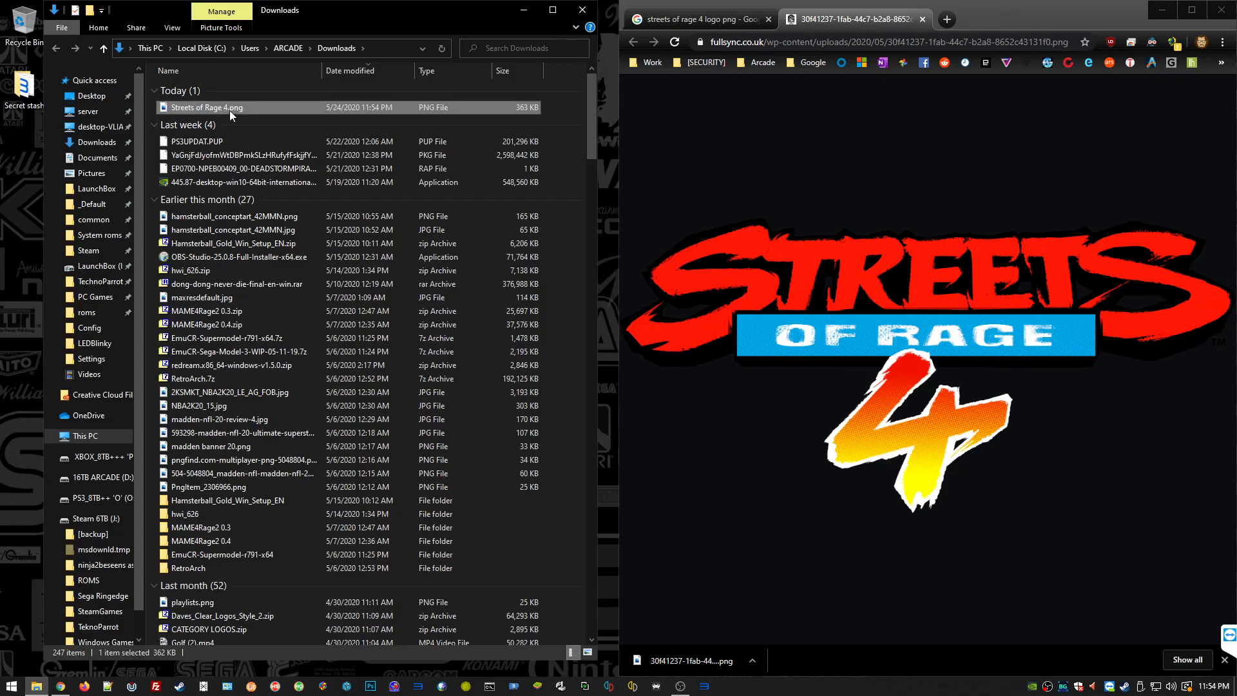
{"action": "key", "text": "Return"}
Open HyperHQ and check the Streets of Rage 4 entry in the wheel list against the logo's file name.
{"action": "left_click", "coordinate": [310, 689]}
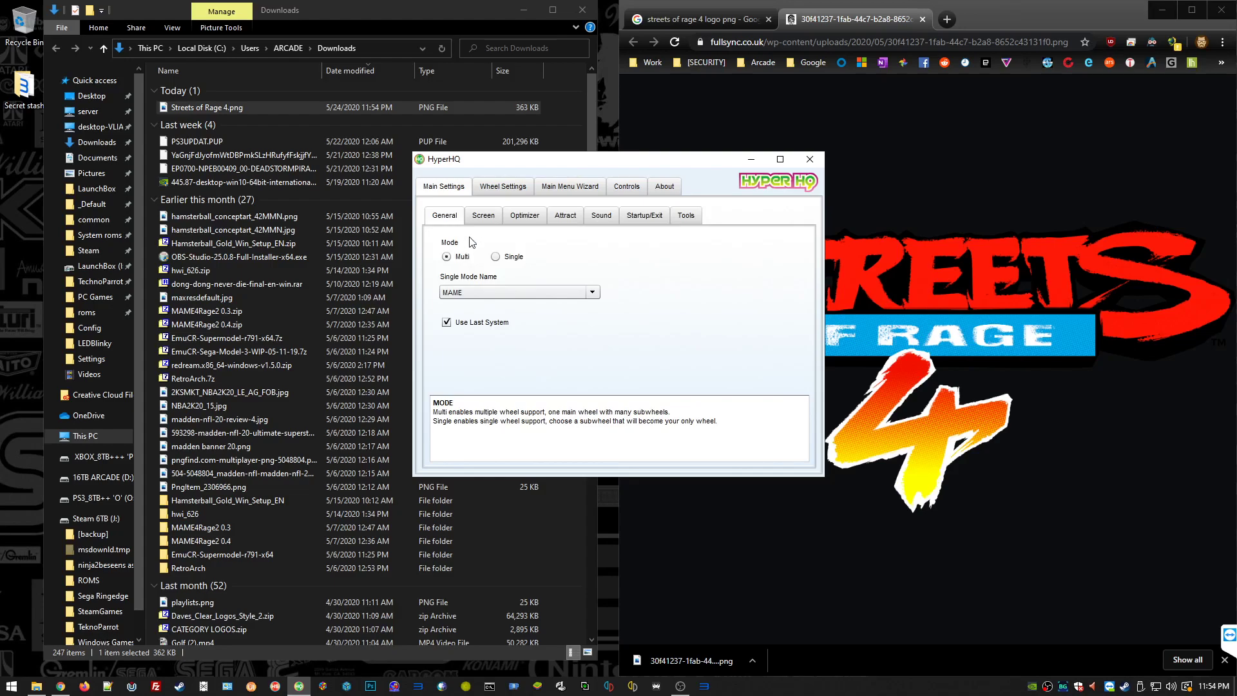
{"action": "left_click", "coordinate": [522, 188]}
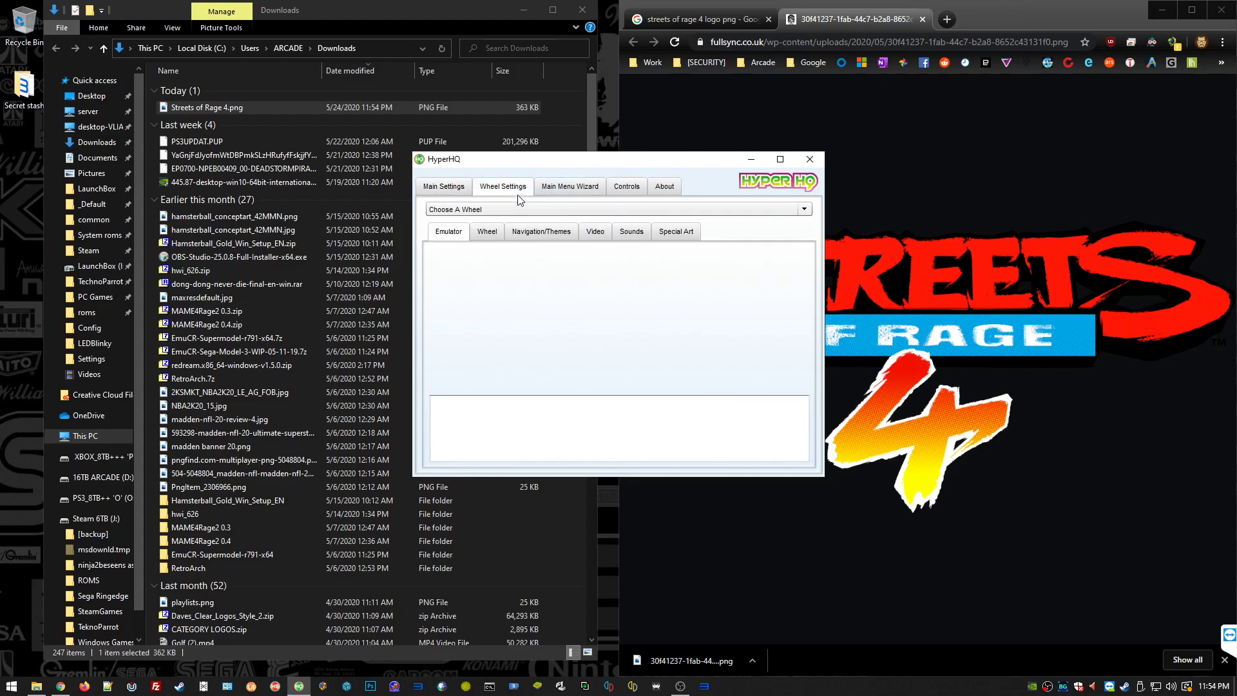
{"action": "left_click", "coordinate": [512, 210]}
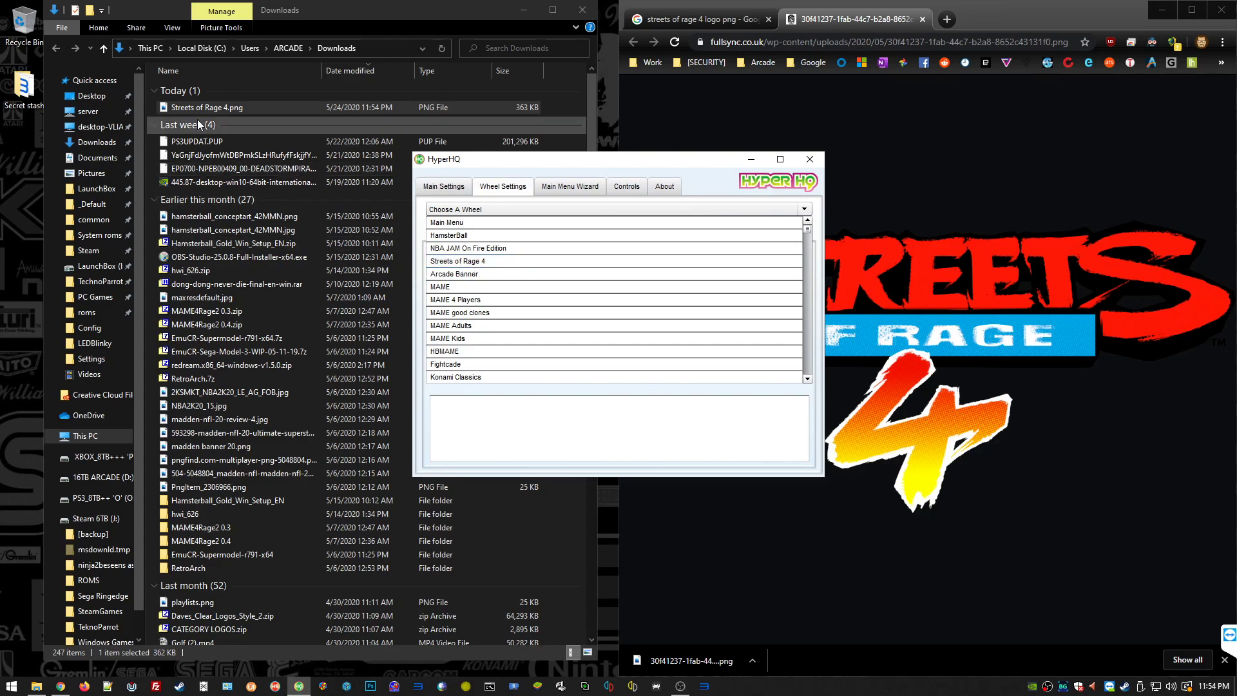
{"action": "left_click", "coordinate": [228, 113]}
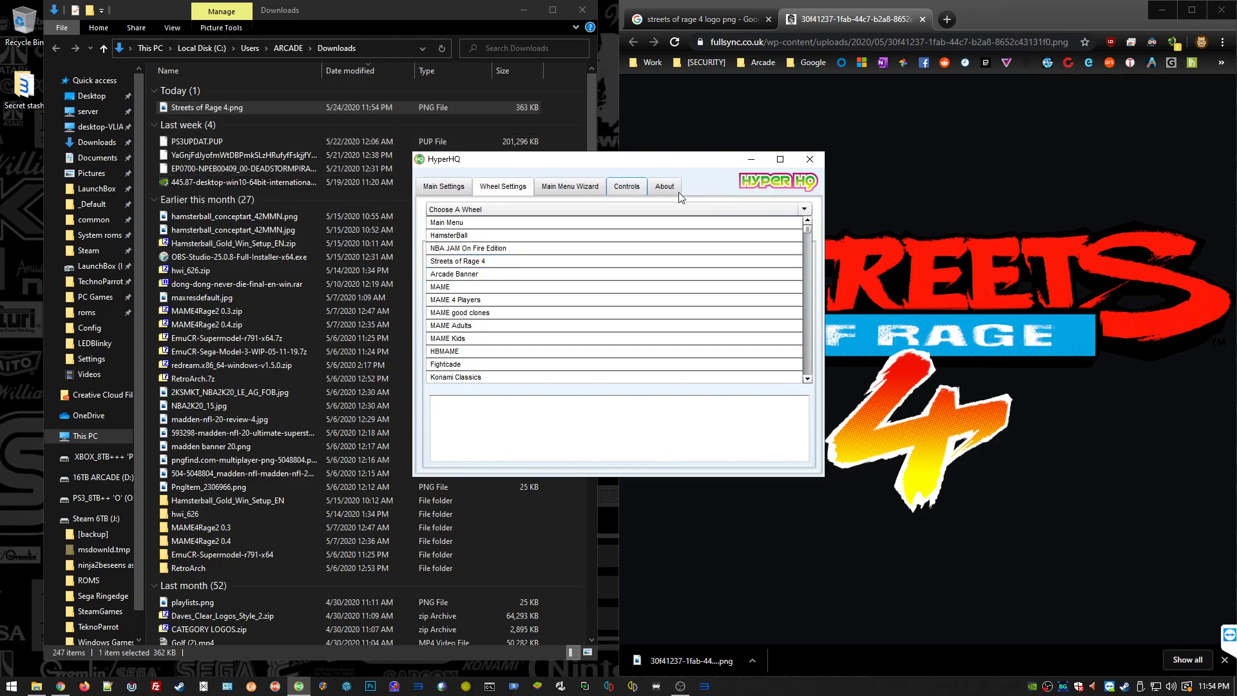
Copy Streets of Rage 4.png from Downloads and open the folder D:\Arcade\Media\Main Menu\Images\Wheel.
{"action": "right_click", "coordinate": [217, 107]}
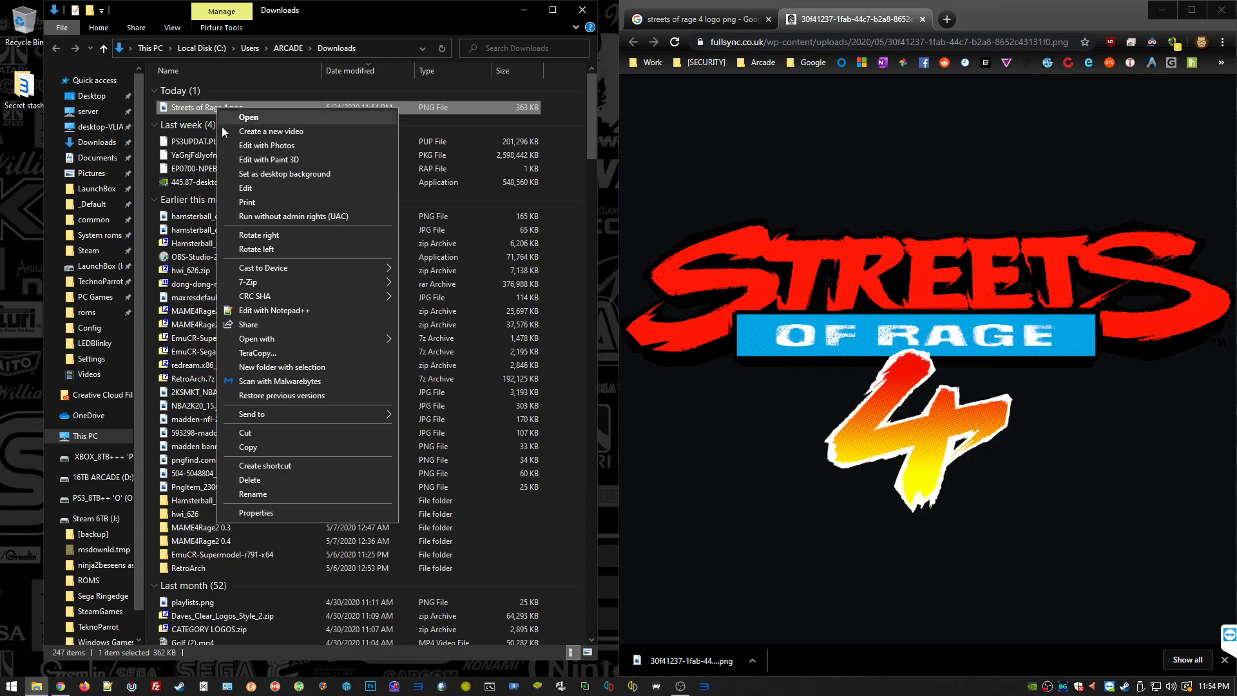
{"action": "left_click", "coordinate": [226, 446]}
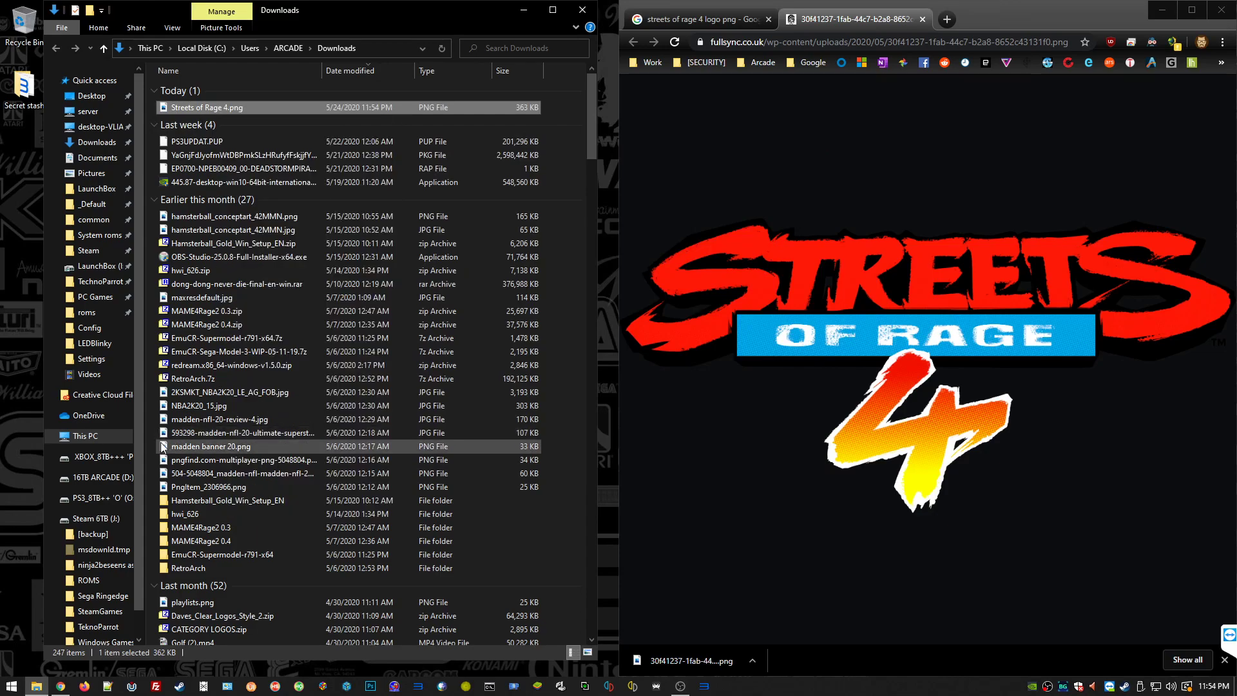
{"action": "left_click", "coordinate": [97, 478]}
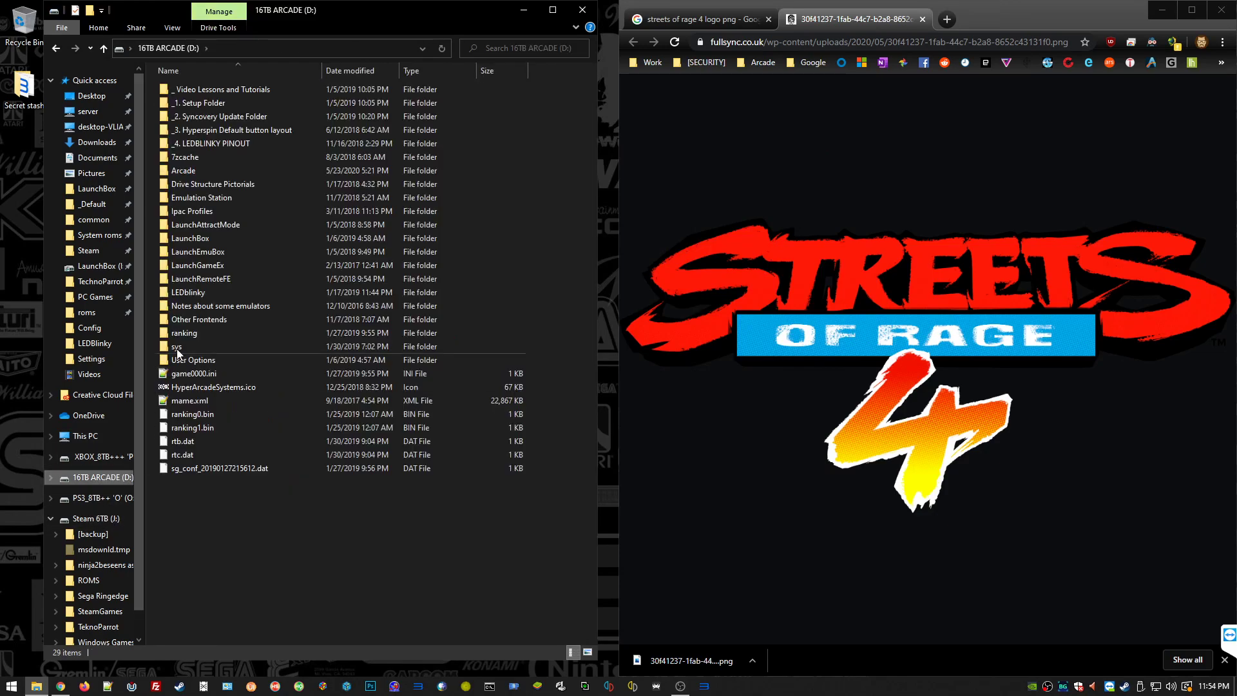
{"action": "double_click", "coordinate": [185, 171]}
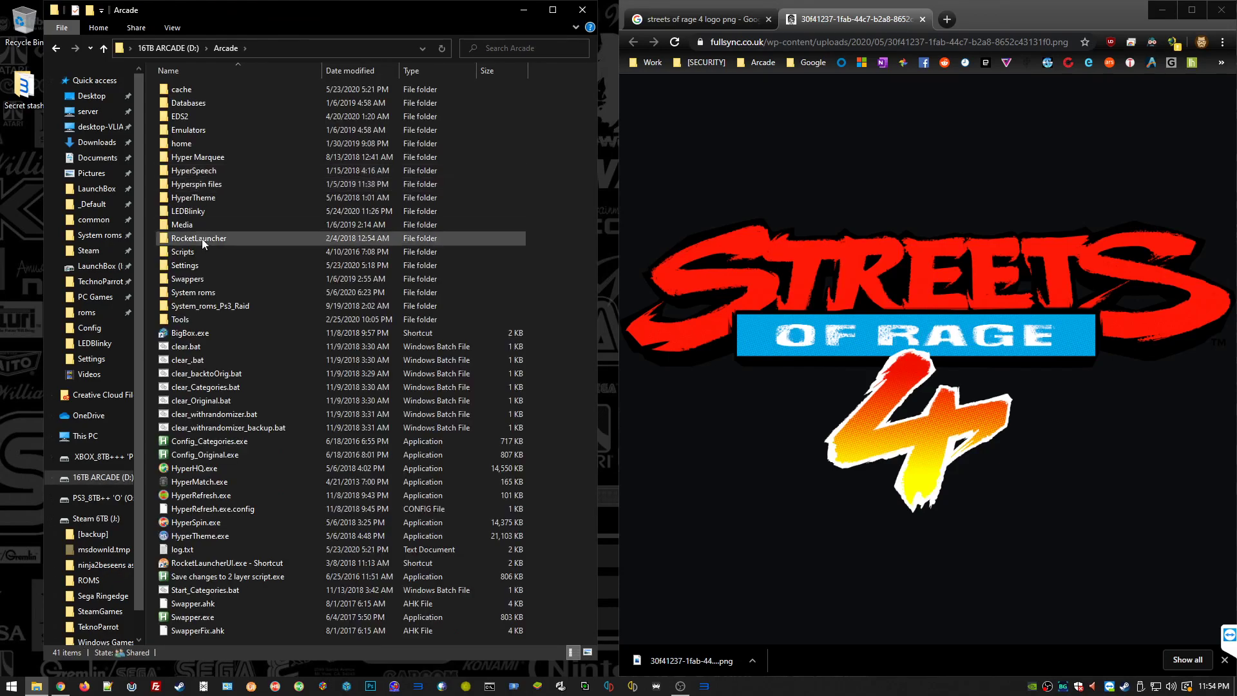
{"action": "left_click", "coordinate": [178, 226]}
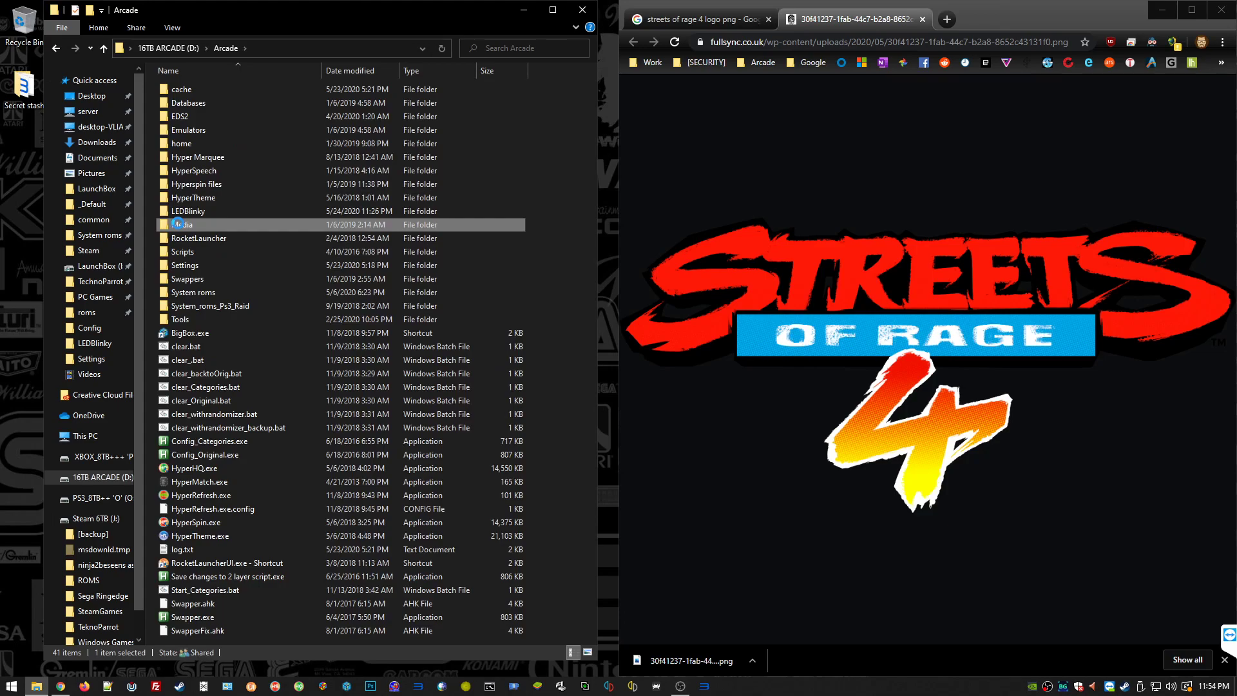
{"action": "double_click", "coordinate": [178, 224]}
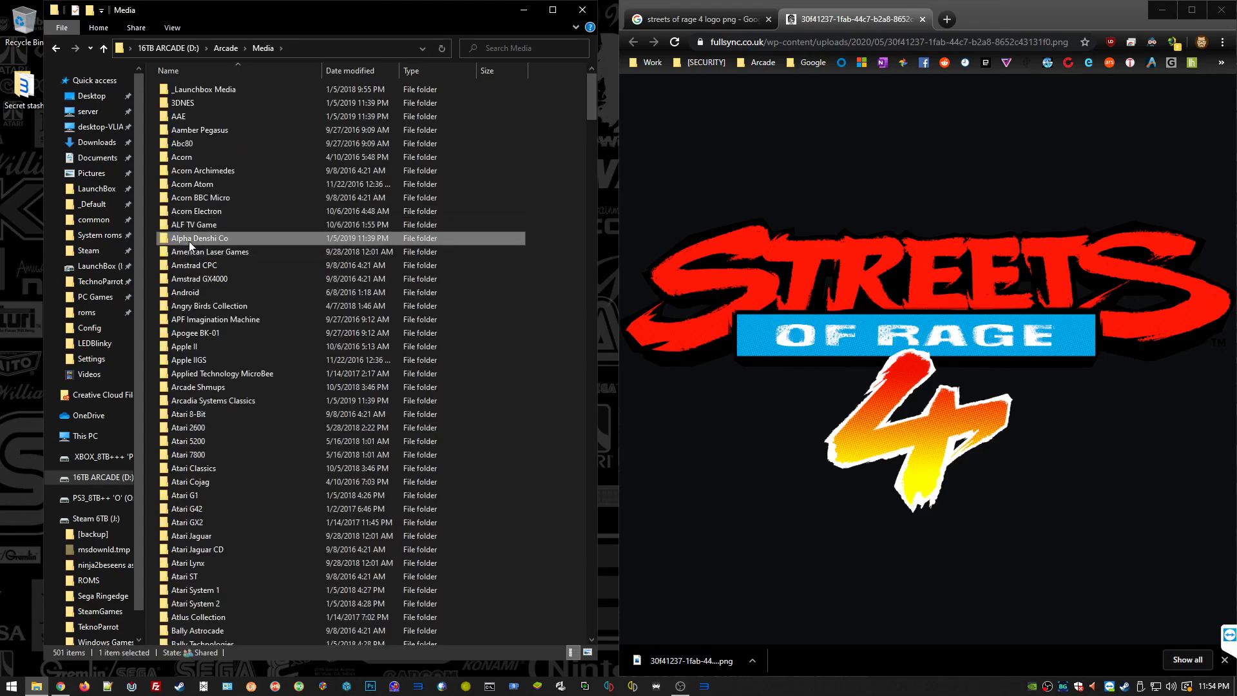
{"action": "key", "text": "m"}
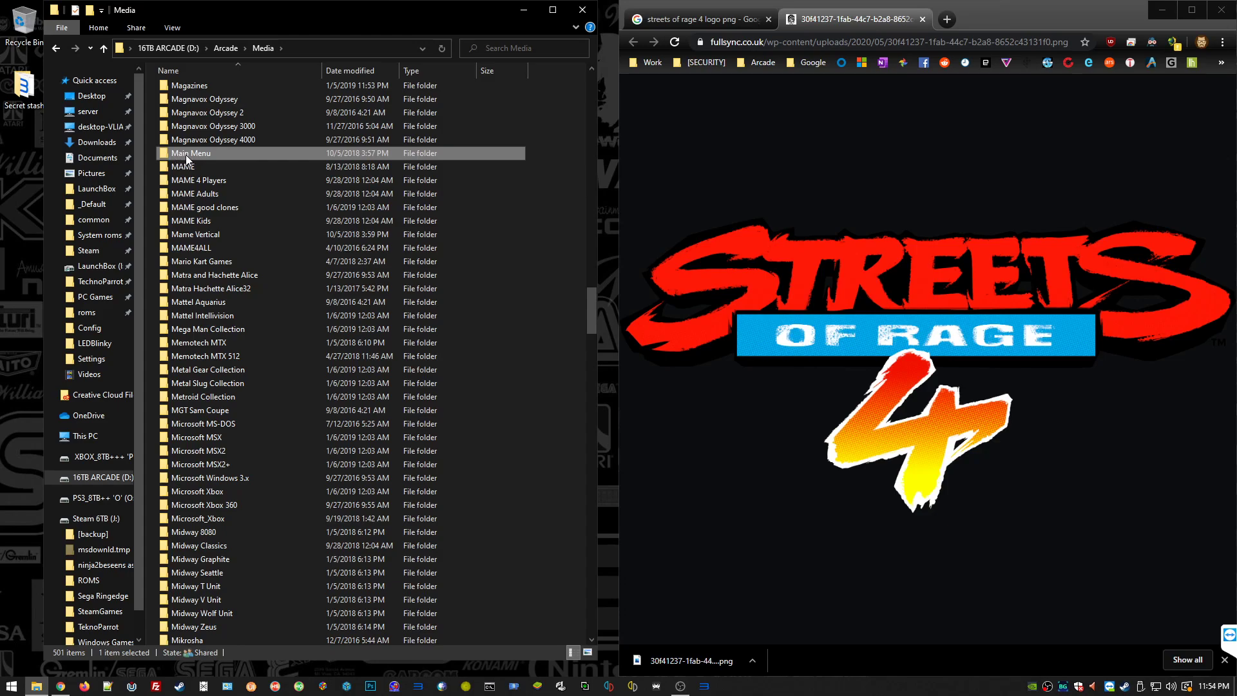
{"action": "double_click", "coordinate": [186, 155]}
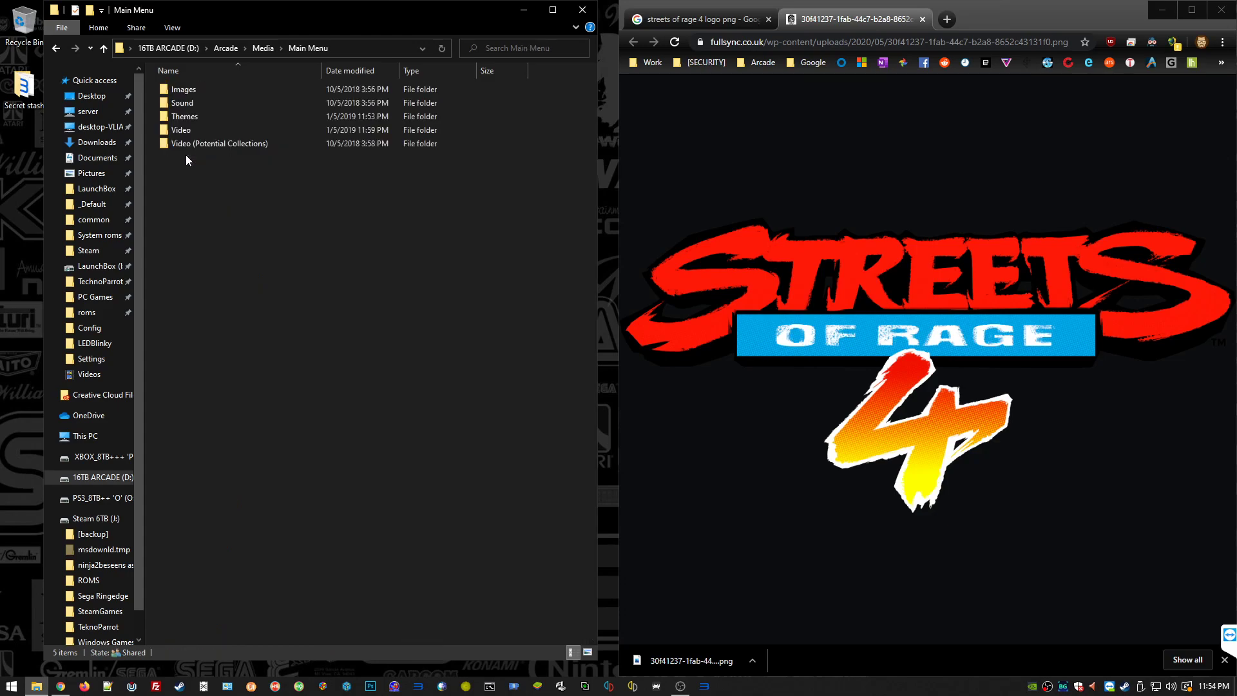
{"action": "double_click", "coordinate": [175, 94]}
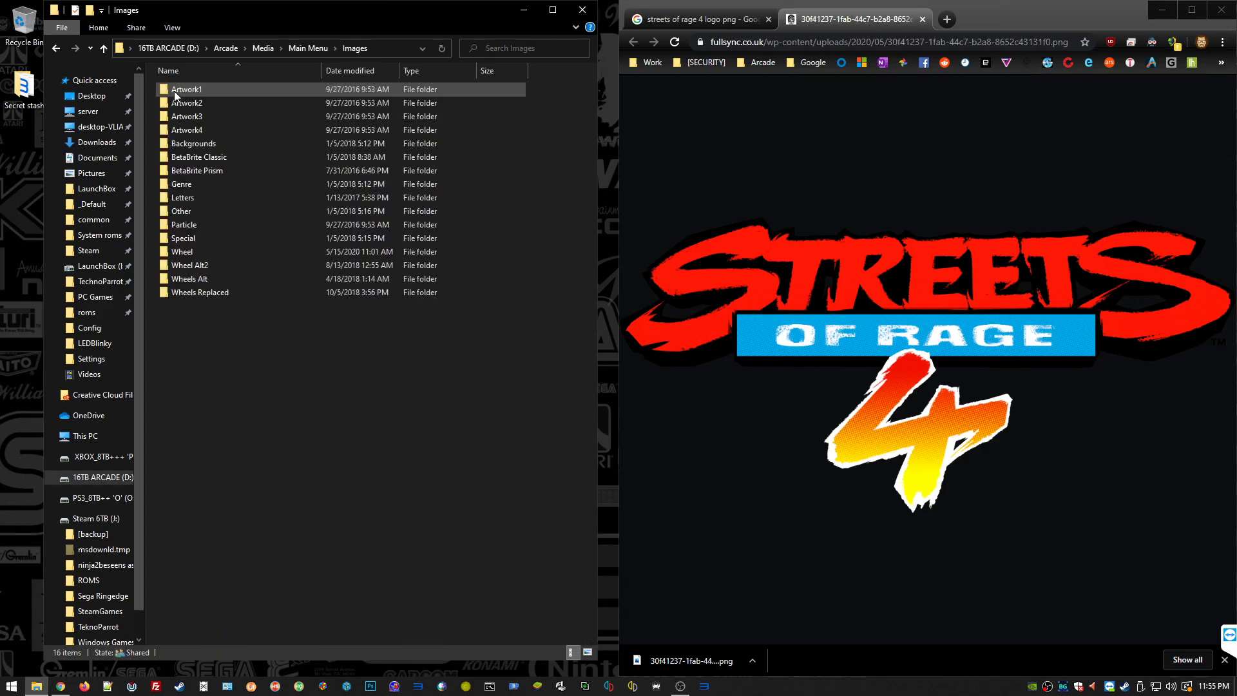
{"action": "left_click", "coordinate": [172, 255]}
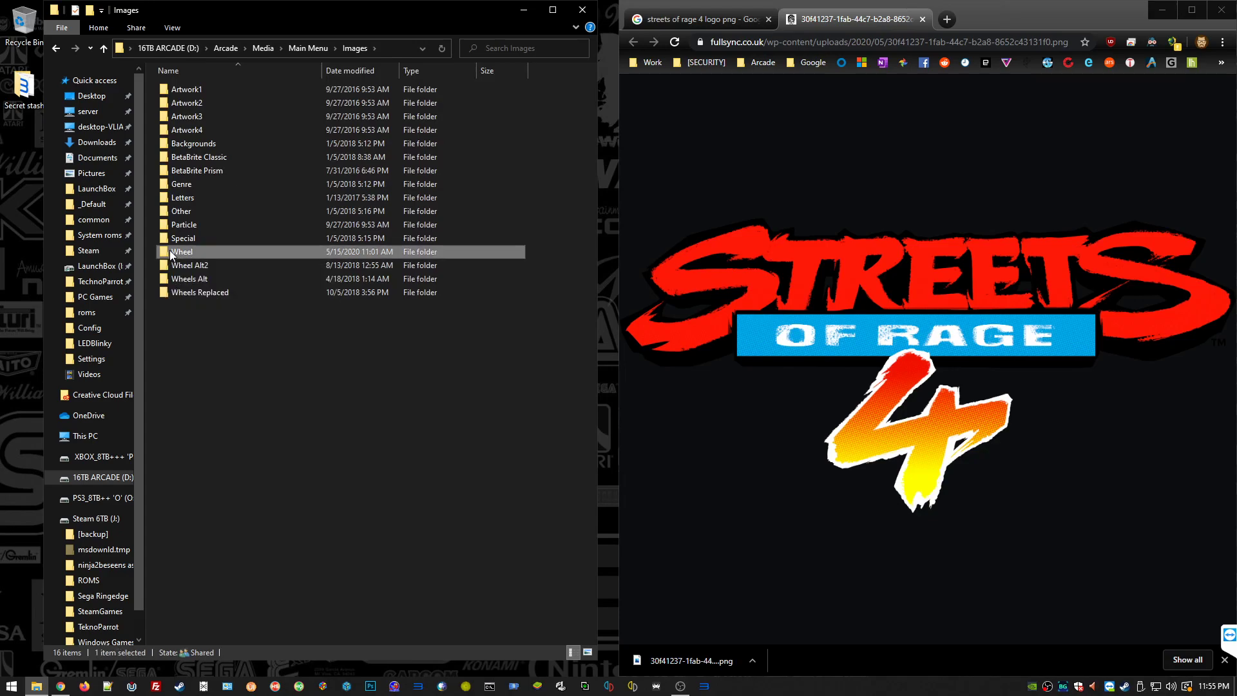
{"action": "double_click", "coordinate": [166, 255]}
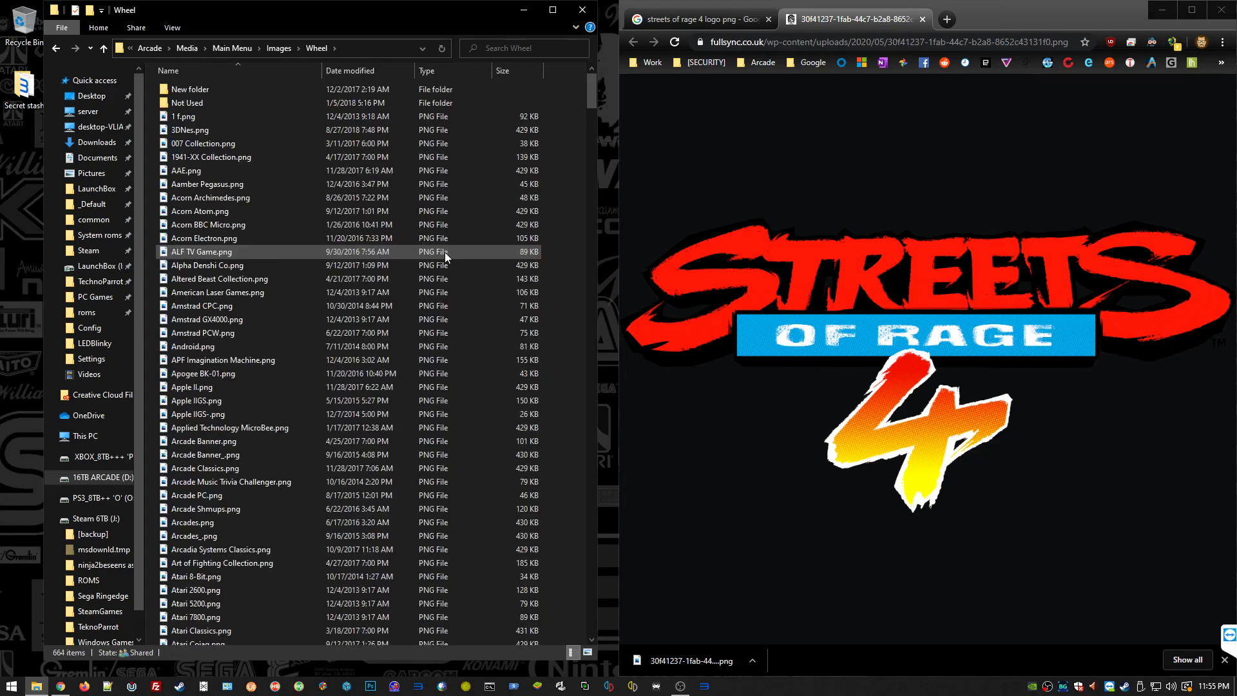
Paste the copied logo into the Wheel folder with administrator permission and locate it among the files.
{"action": "right_click", "coordinate": [561, 249]}
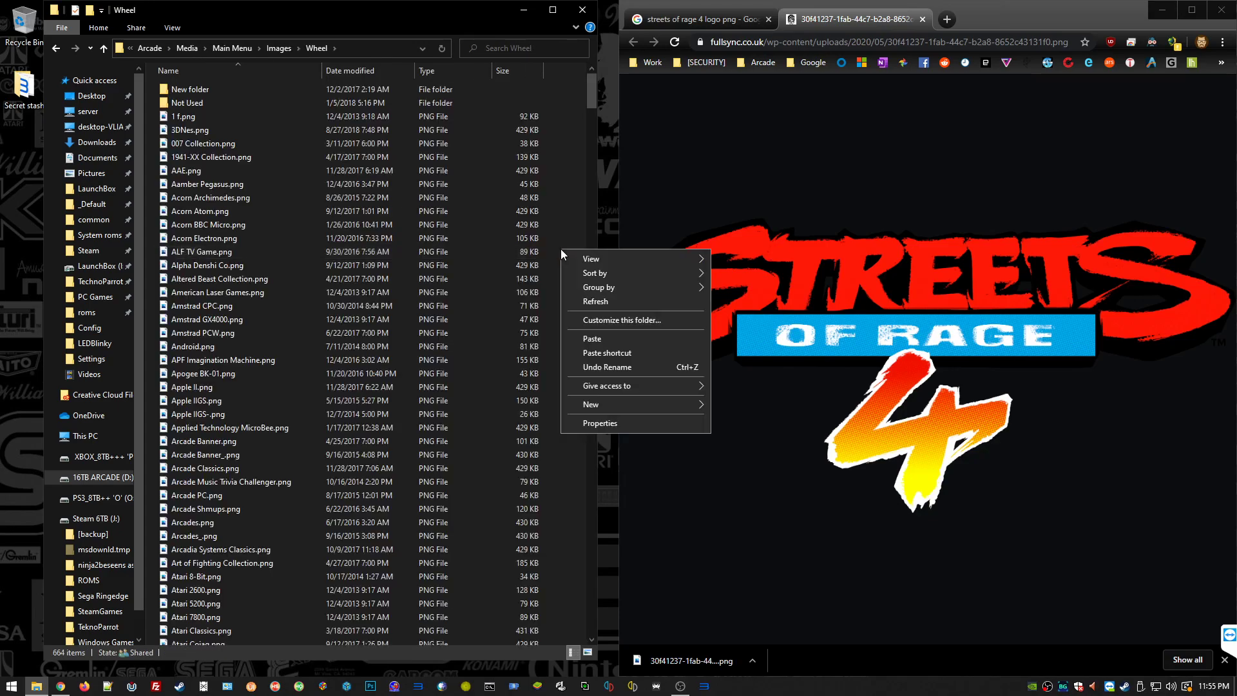
{"action": "left_click", "coordinate": [596, 340]}
{"action": "left_click", "coordinate": [632, 387]}
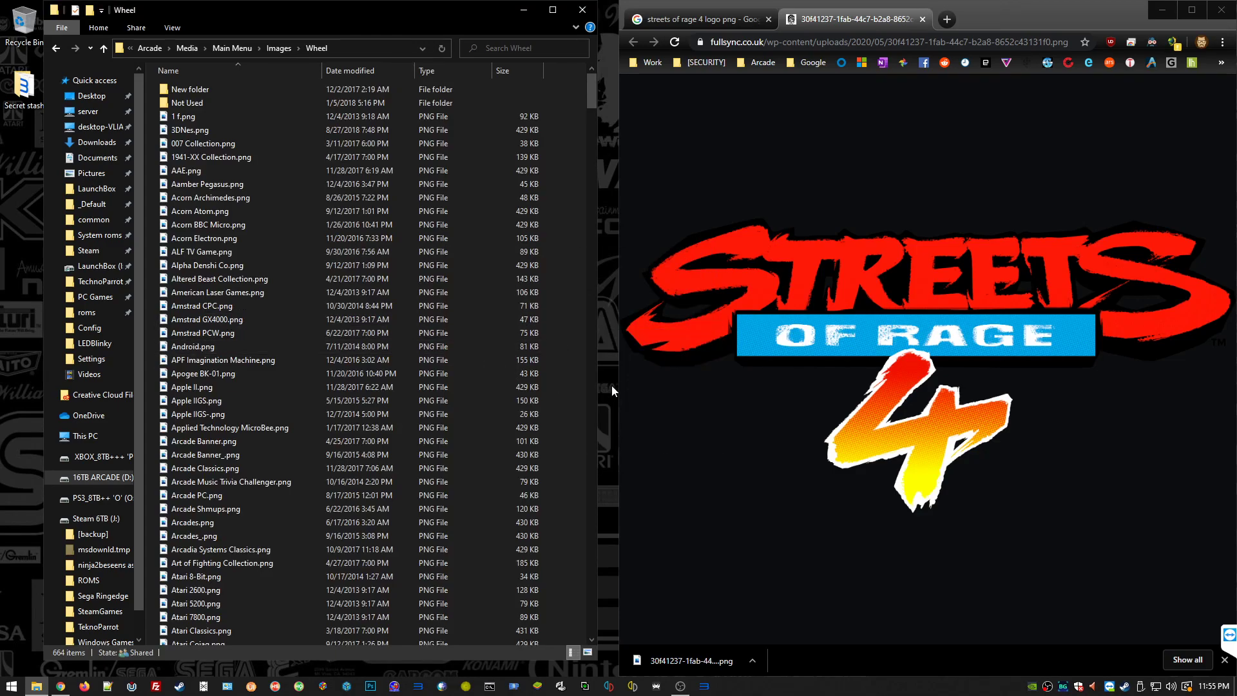
{"action": "scroll", "coordinate": [182, 638], "scroll_direction": "down", "scroll_amount": 4}
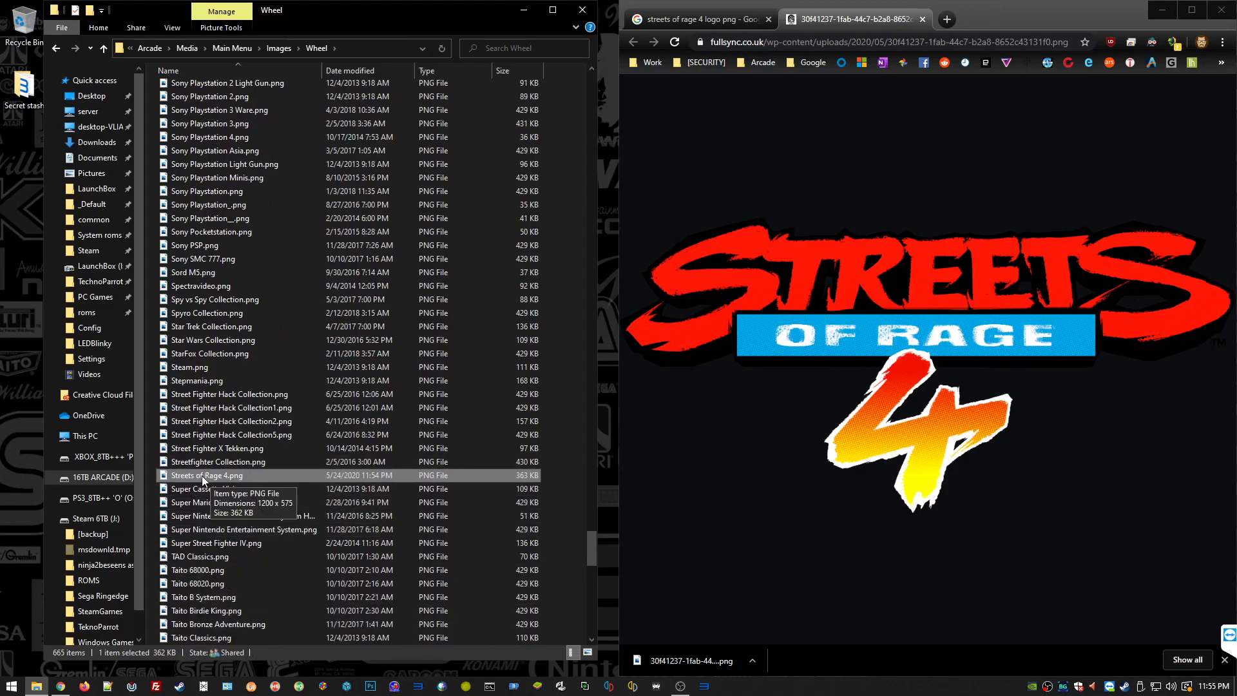
Launch HyperSpin, check the Streets of Rage 4 logo and theme preview on the main menu wheel, and exit.
{"action": "left_click", "coordinate": [275, 687]}
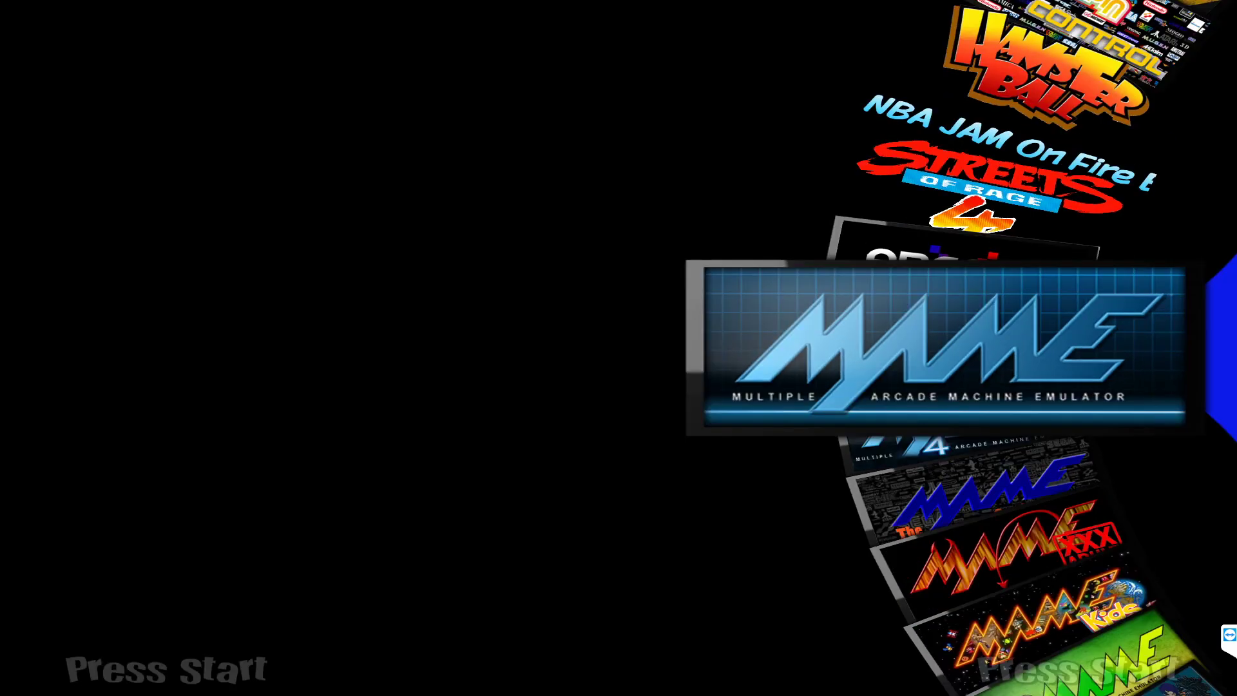
{"action": "key", "text": "Up"}
{"action": "key", "text": "Up"}
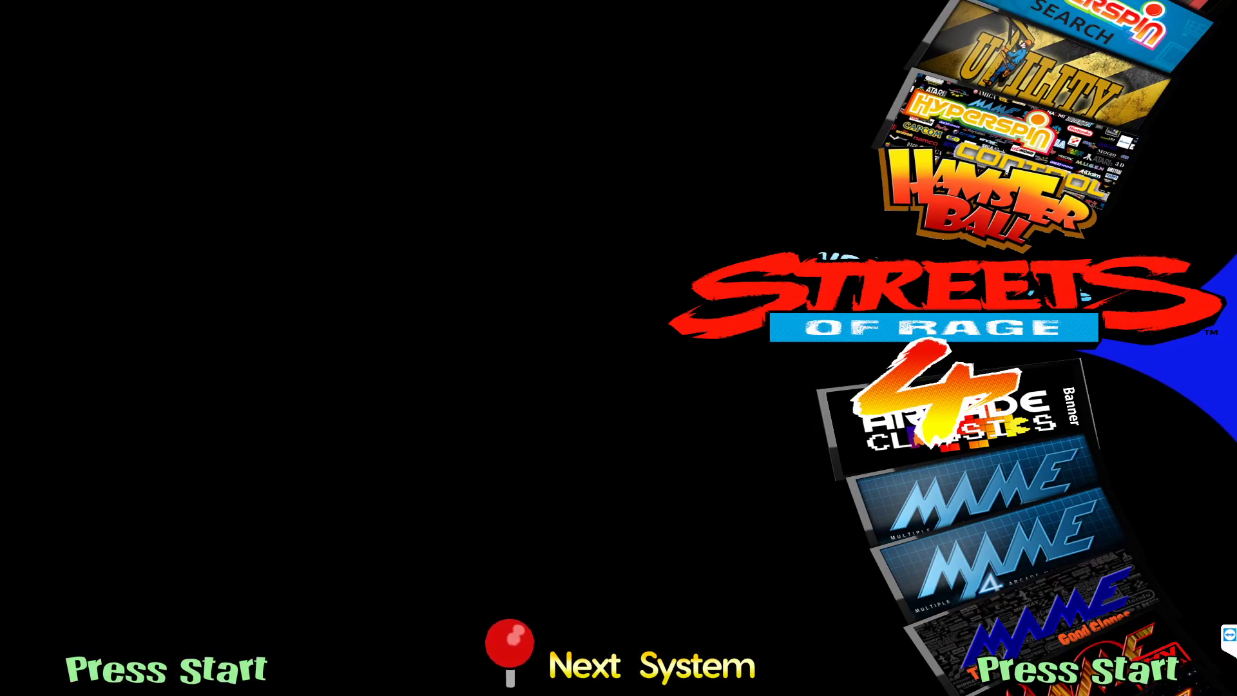
{"action": "key", "text": "Return"}
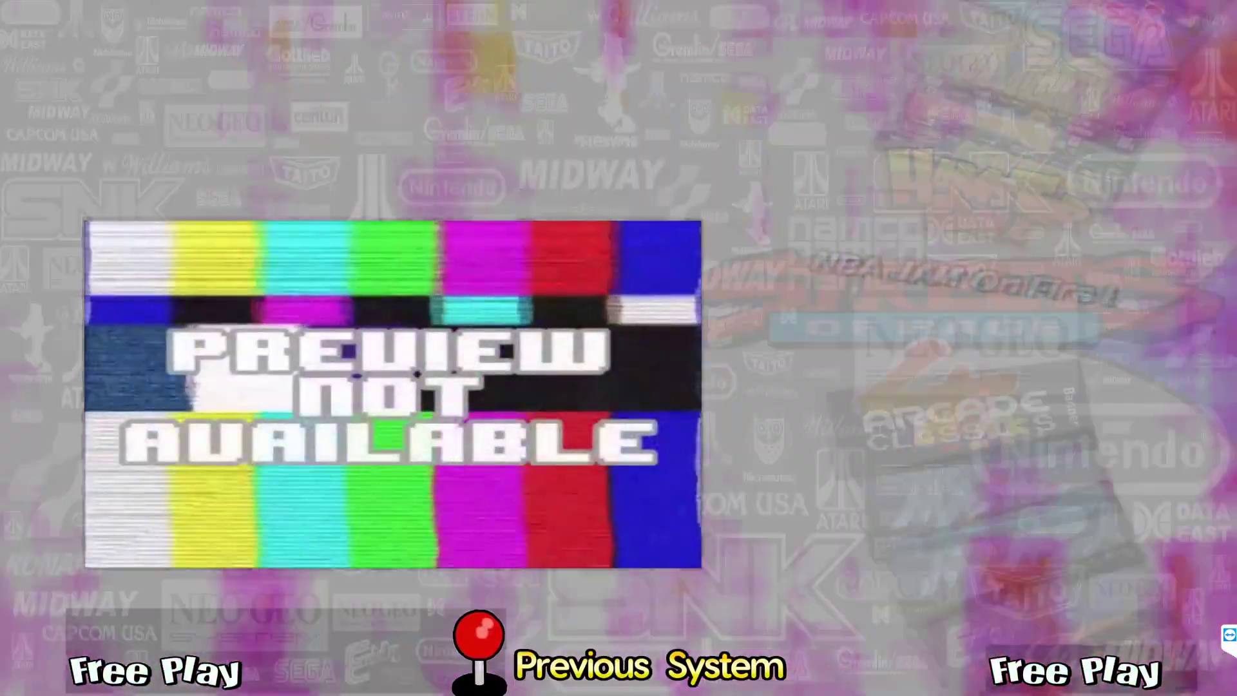
{"action": "key", "text": "Escape"}
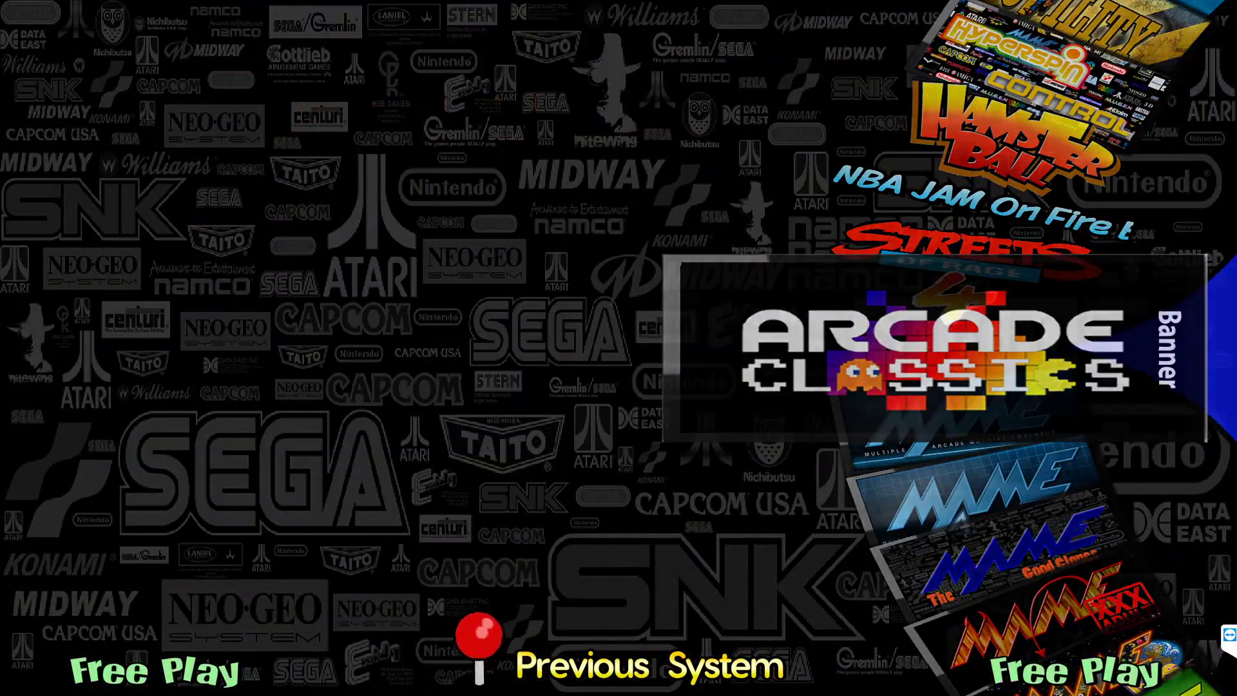
{"action": "key", "text": "Up"}
{"action": "key", "text": "Up"}
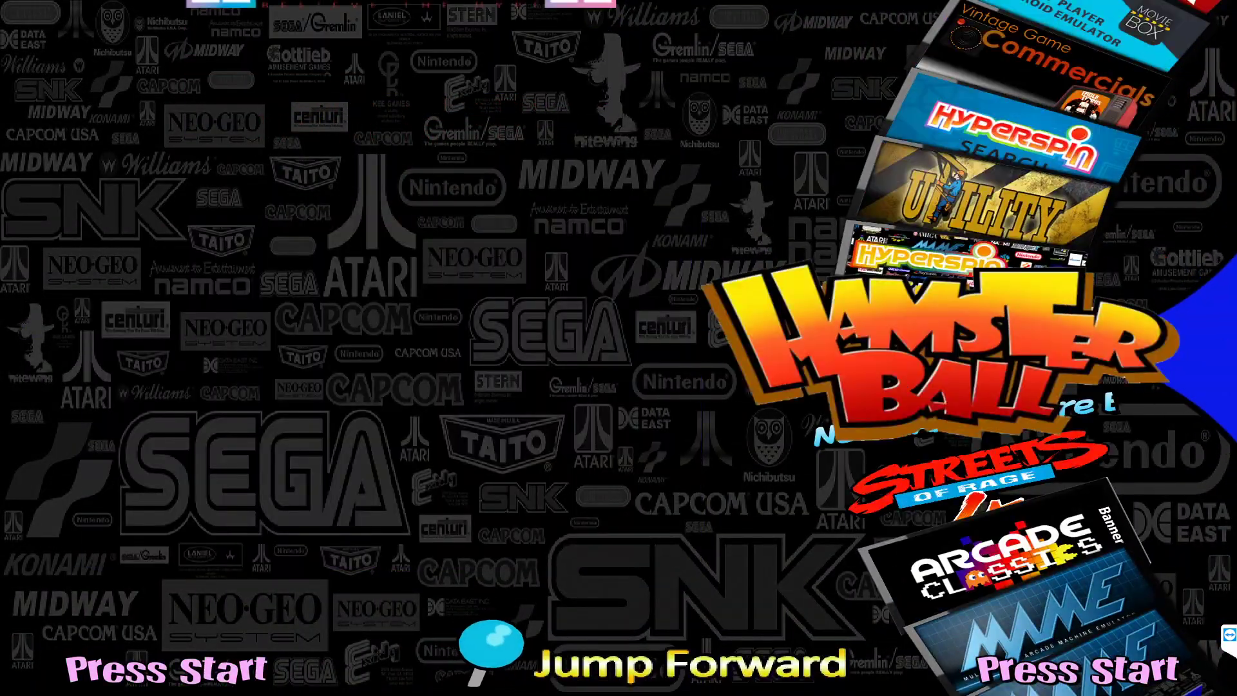
{"action": "key", "text": "Down"}
{"action": "key", "text": "Down"}
{"action": "key", "text": "Return"}
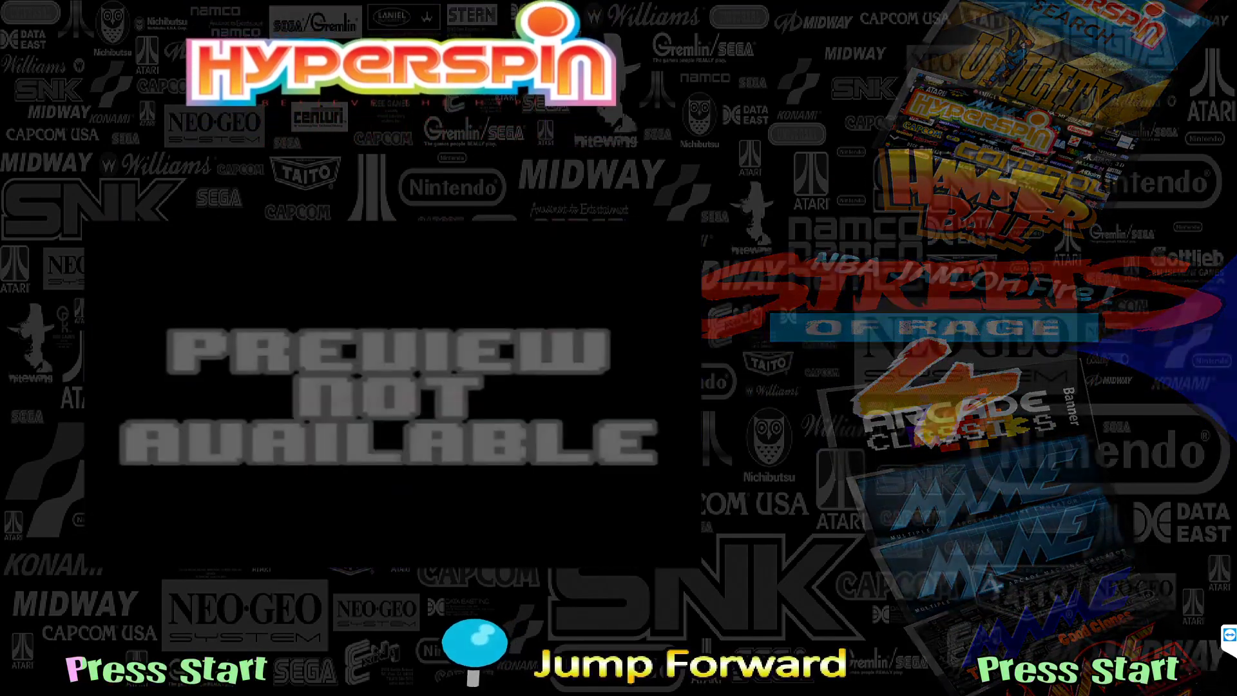
{"action": "key", "text": "Escape"}
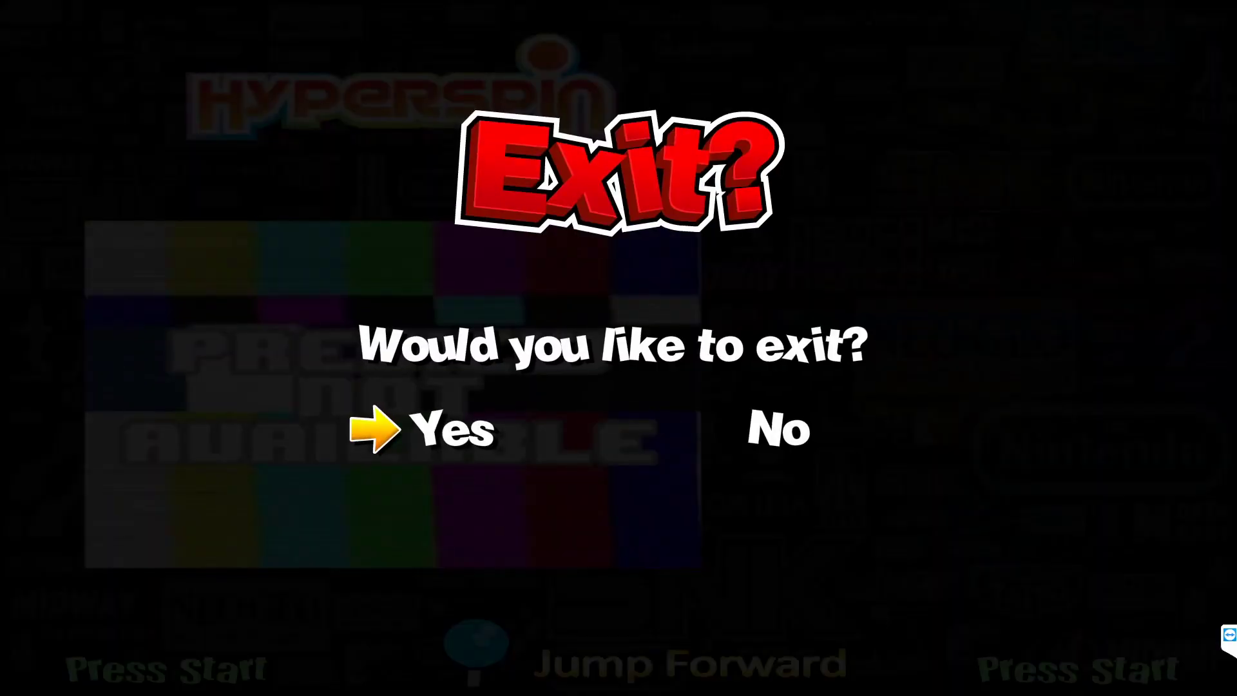
{"action": "key", "text": "Return"}
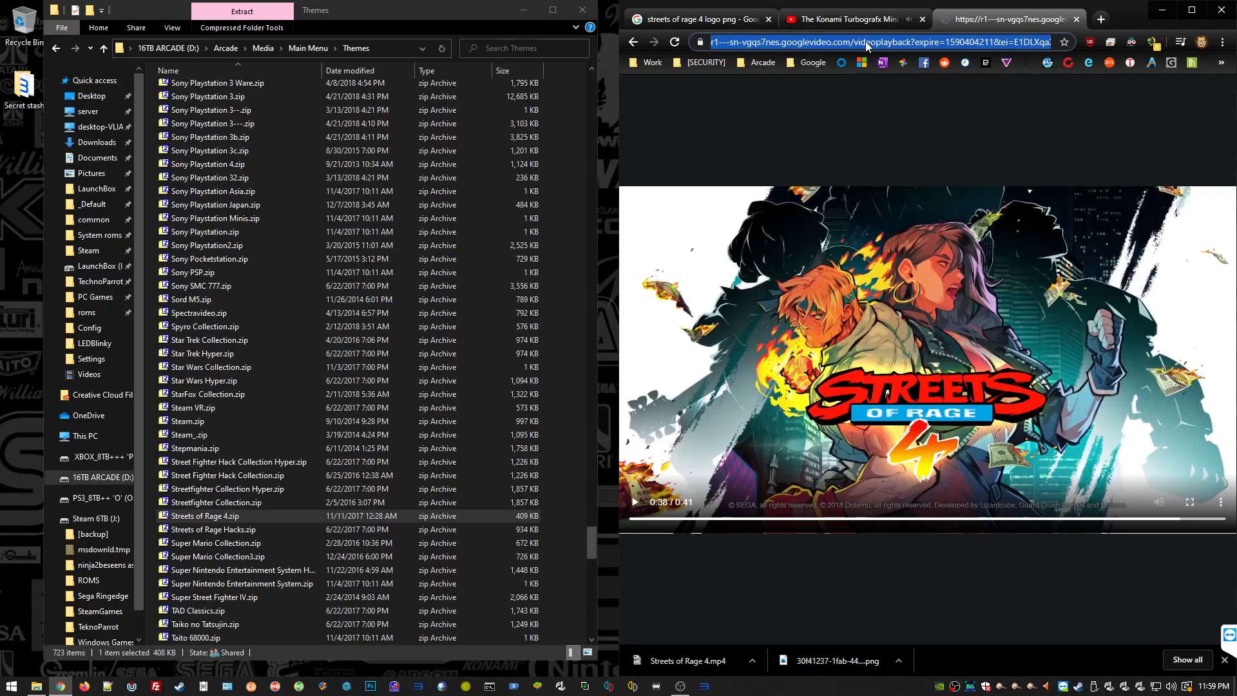
Search Google in Chrome for "hyperspin theme streets of rage".
{"action": "type", "text": "hypers"}
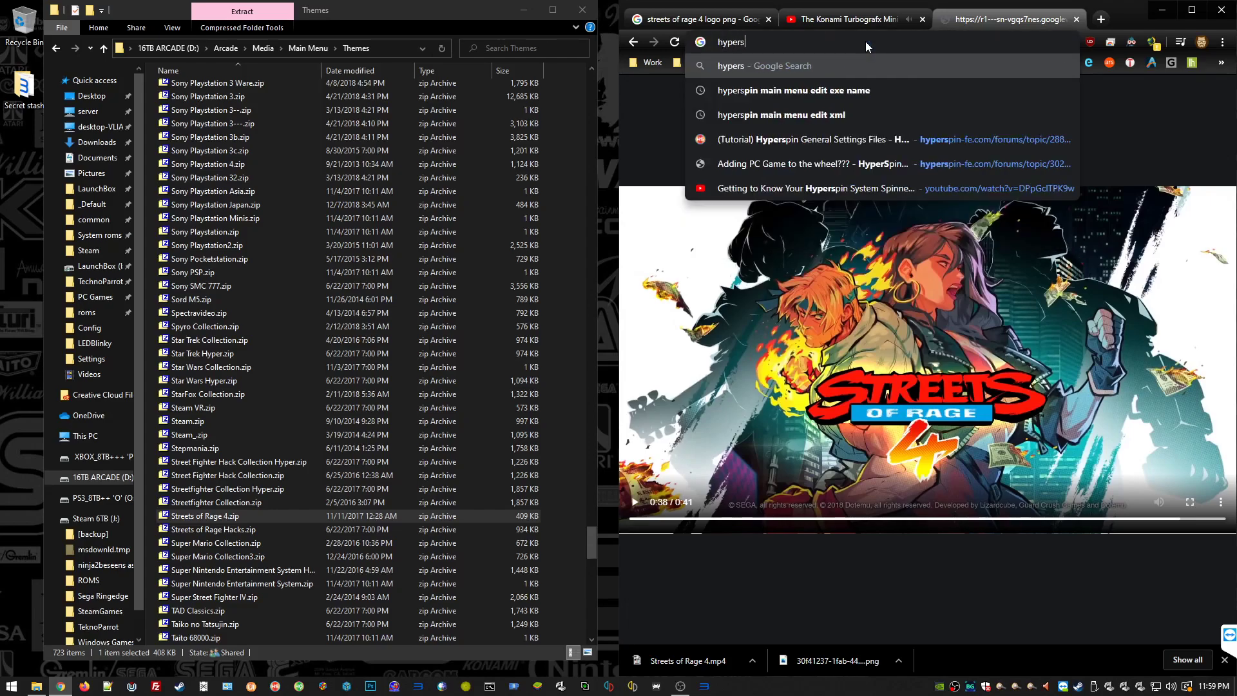
{"action": "type", "text": "pin theme st"}
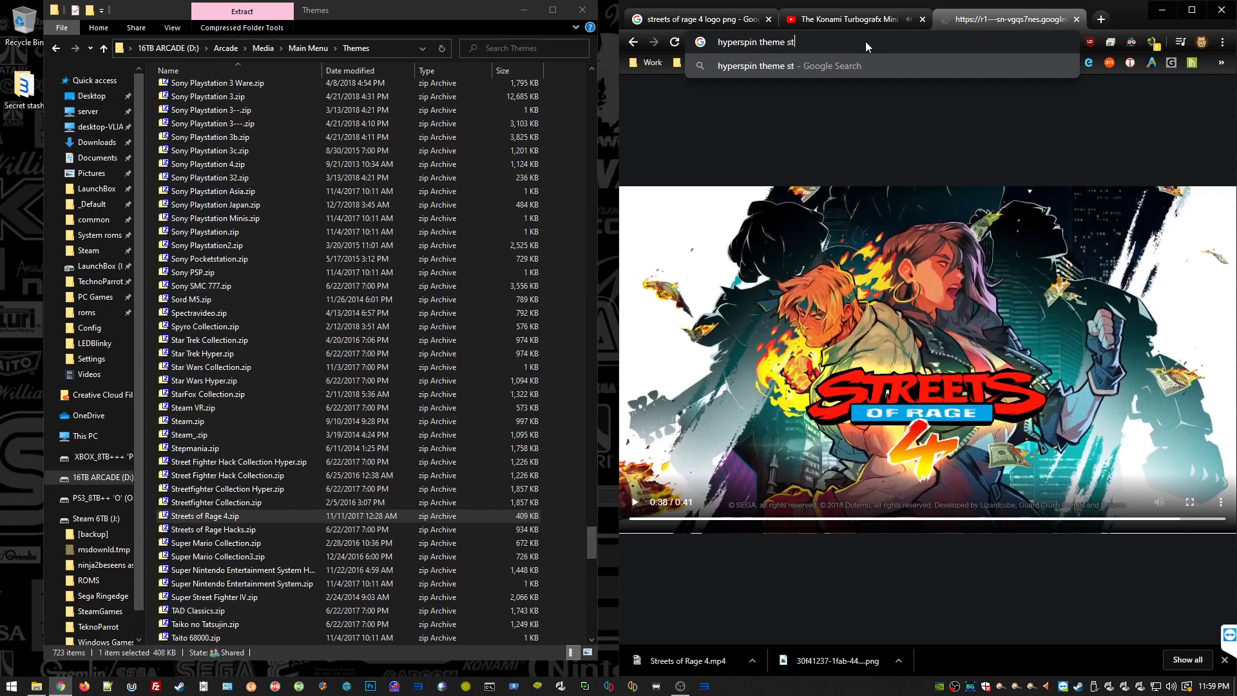
{"action": "type", "text": "reets of rage"}
{"action": "key", "text": "Return"}
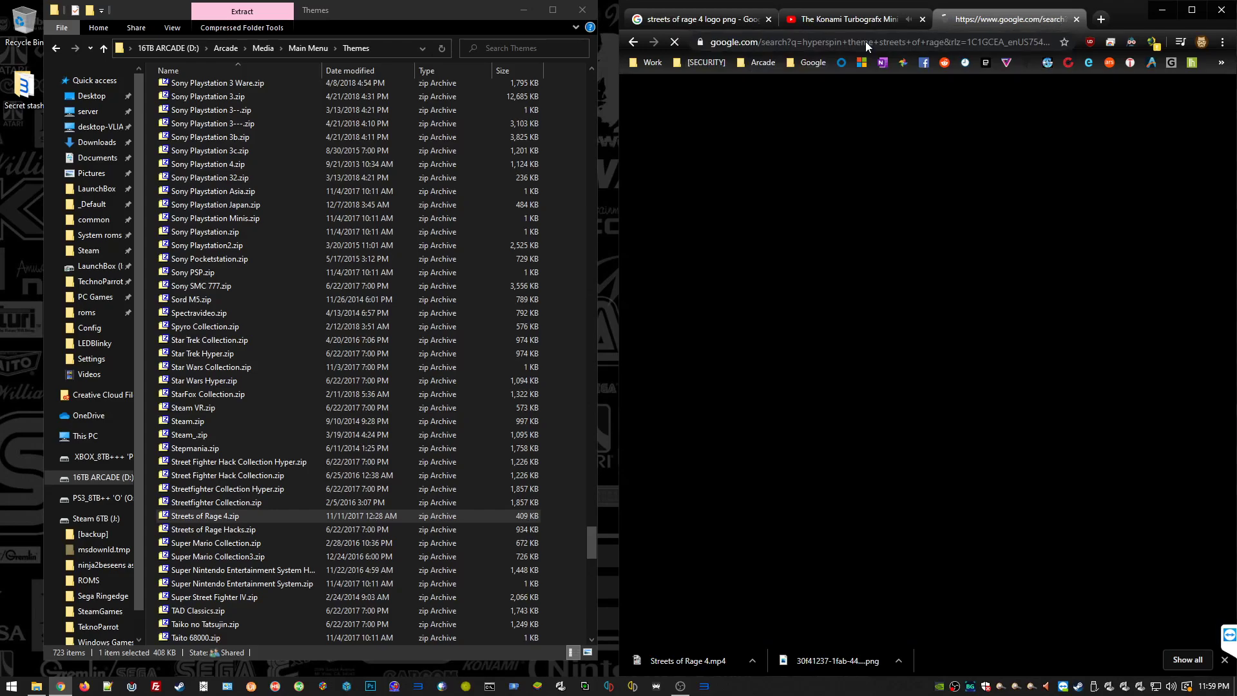
Refine the Google search to "hyperspin theme streets of rage 4".
{"action": "left_click", "coordinate": [894, 110]}
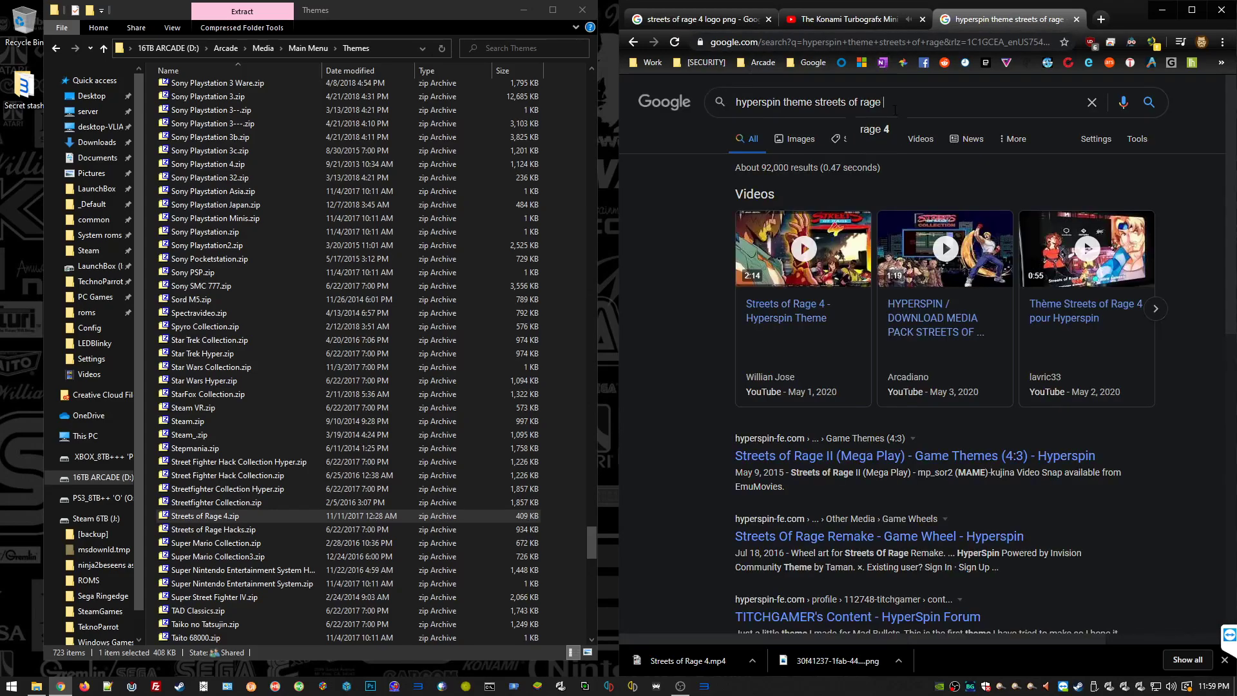
{"action": "type", "text": "4"}
{"action": "key", "text": "Return"}
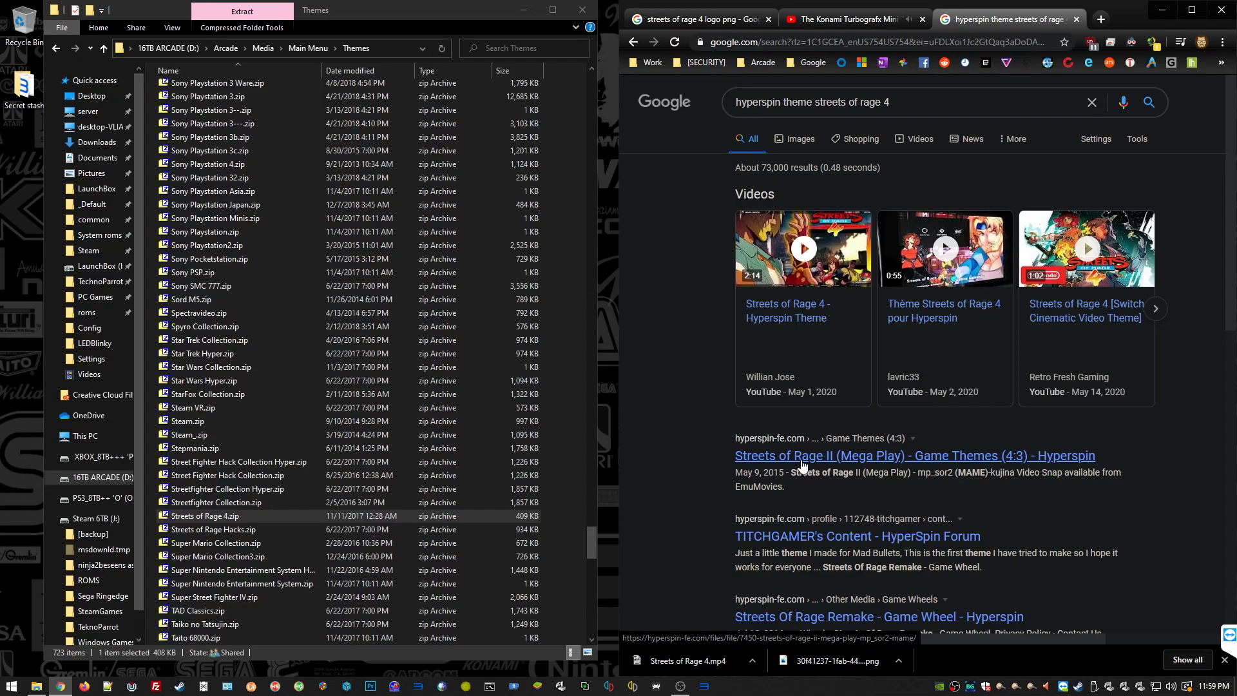
Open the YouTube video "Streets of Rage 4 - Hyperspin Theme" and look through its description and theme preview.
{"action": "left_click", "coordinate": [792, 323]}
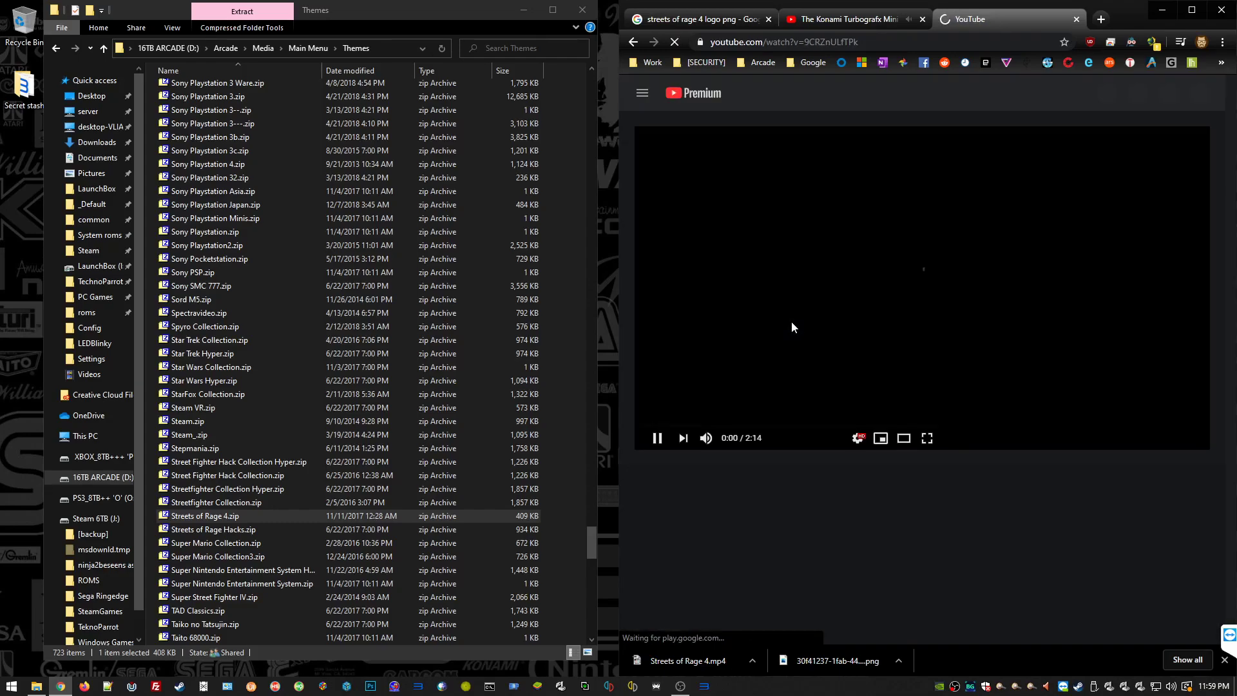
{"action": "scroll", "coordinate": [709, 445], "scroll_direction": "down", "scroll_amount": 3}
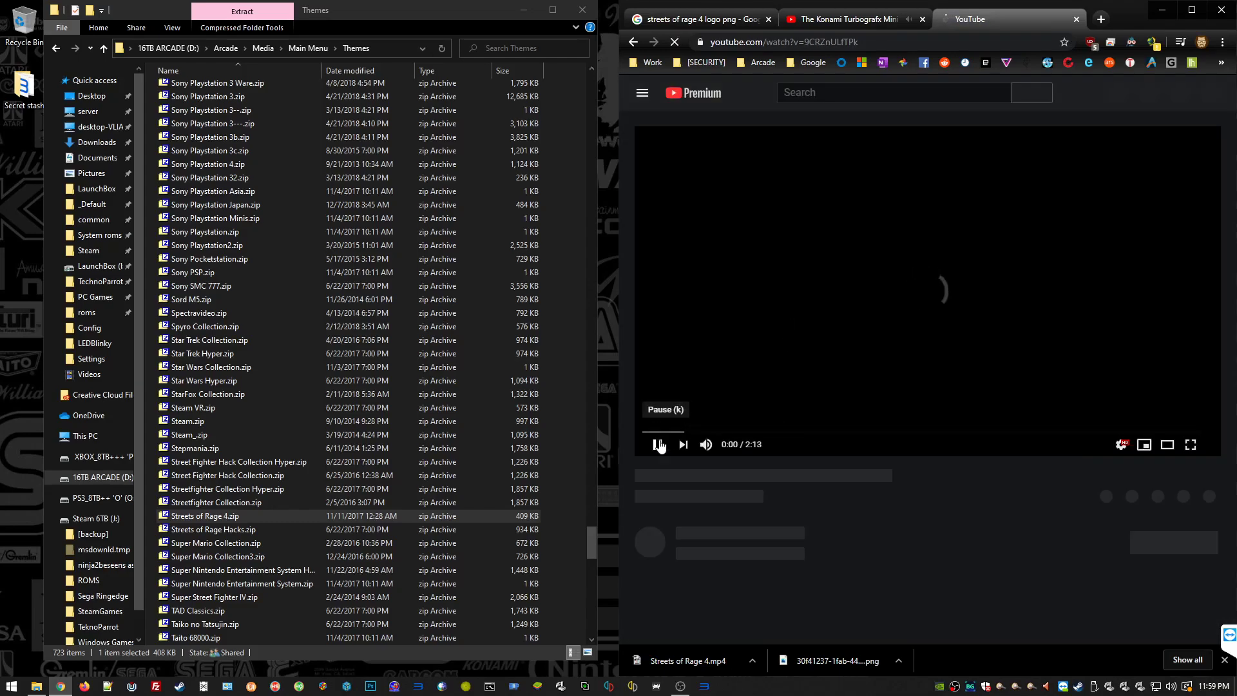
{"action": "left_click", "coordinate": [702, 497]}
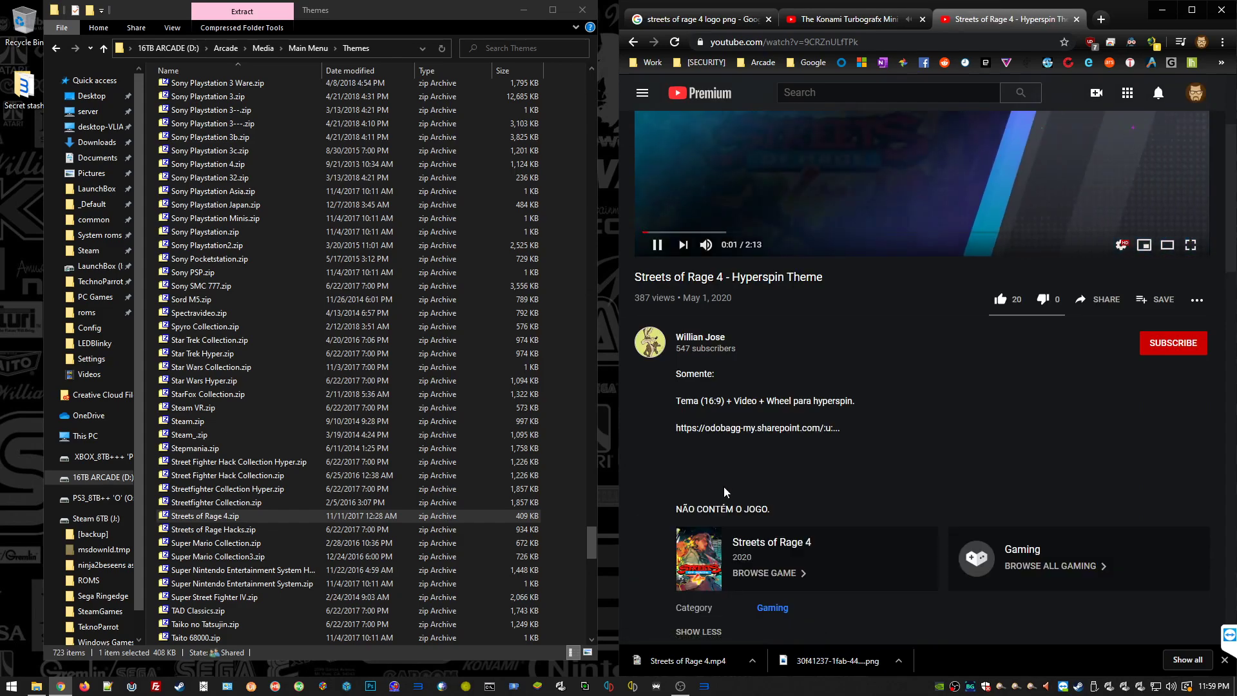
{"action": "scroll", "coordinate": [741, 477], "scroll_direction": "down", "scroll_amount": 4}
{"action": "scroll", "coordinate": [750, 454], "scroll_direction": "up", "scroll_amount": 2}
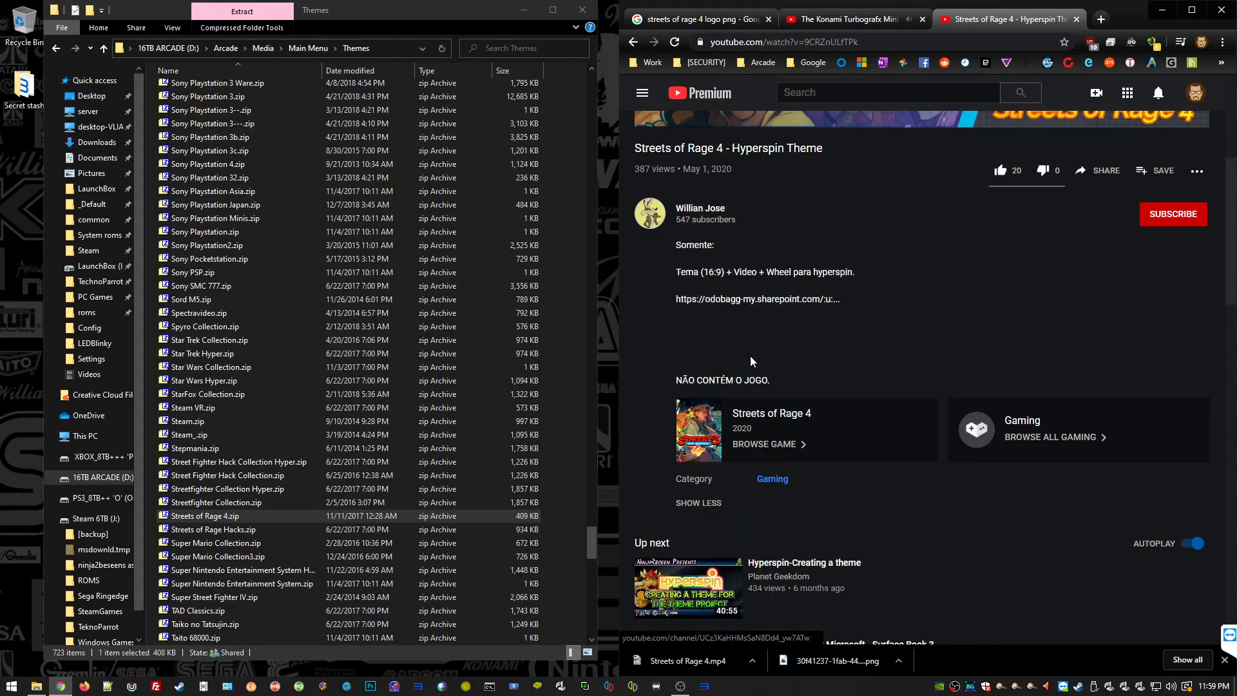
{"action": "scroll", "coordinate": [762, 308], "scroll_direction": "up", "scroll_amount": 4}
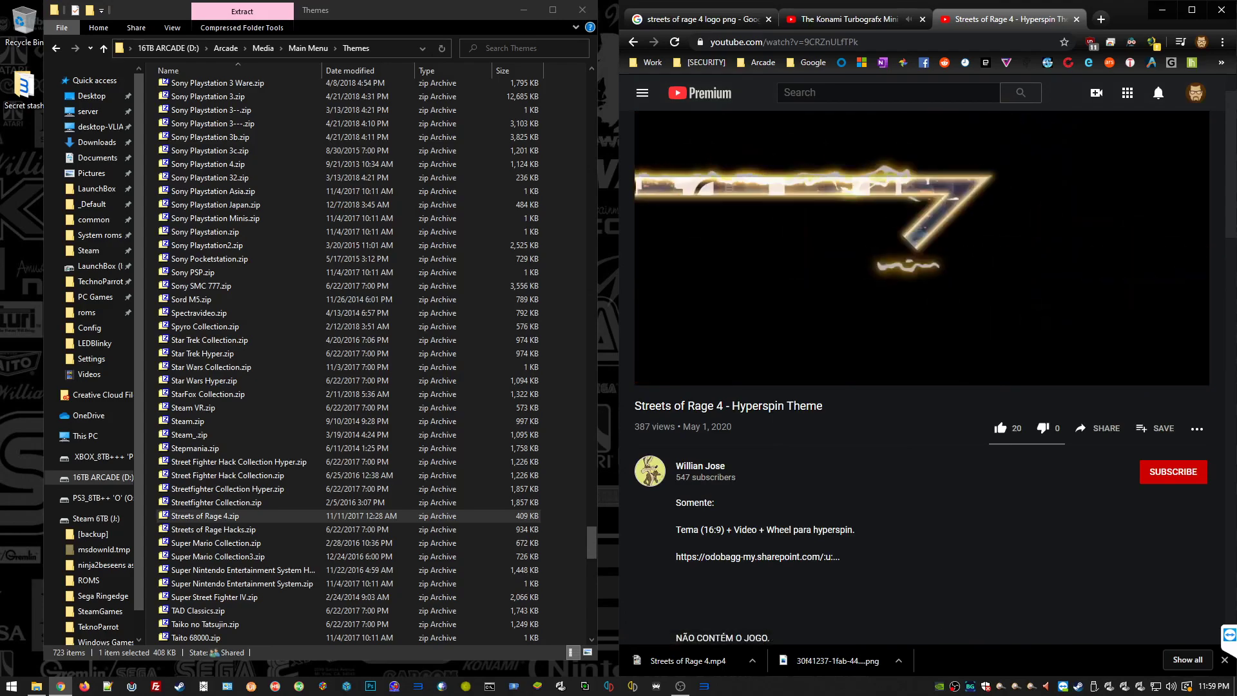
{"action": "scroll", "coordinate": [921, 373], "scroll_direction": "up", "scroll_amount": 1}
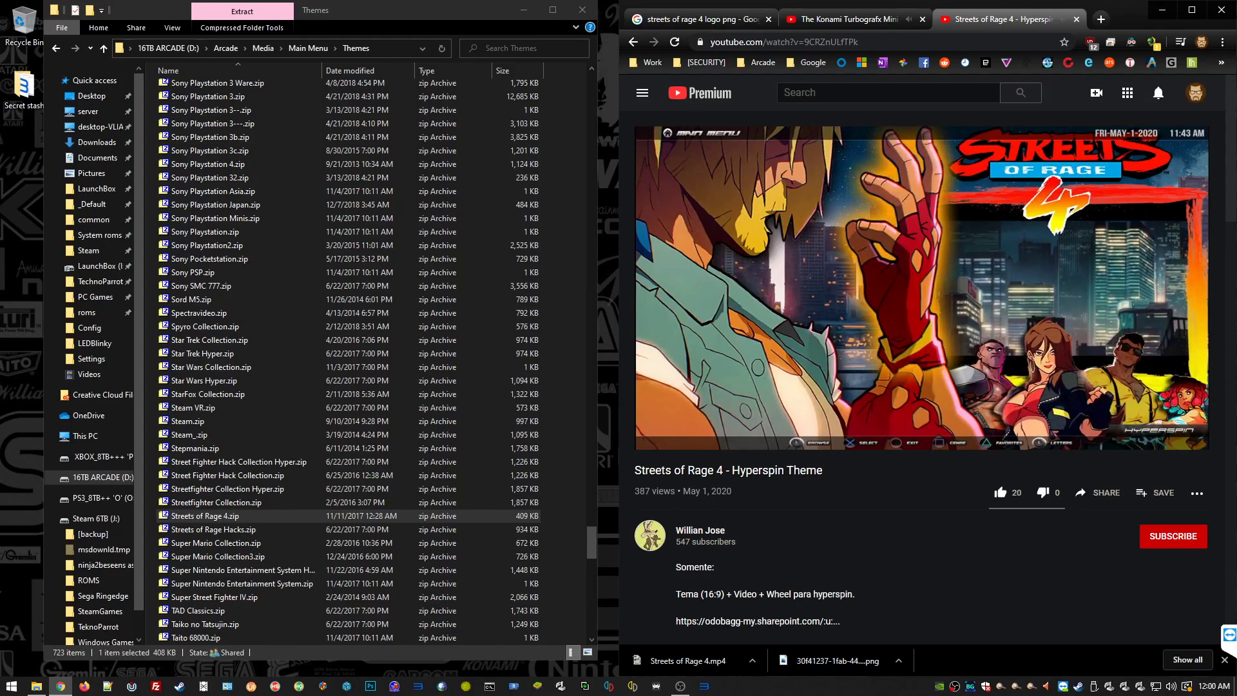
Follow the SharePoint link in the video description and download the whole (16-9)Streets of Rage 4 (SOR4) rar archive.
{"action": "left_click", "coordinate": [713, 622]}
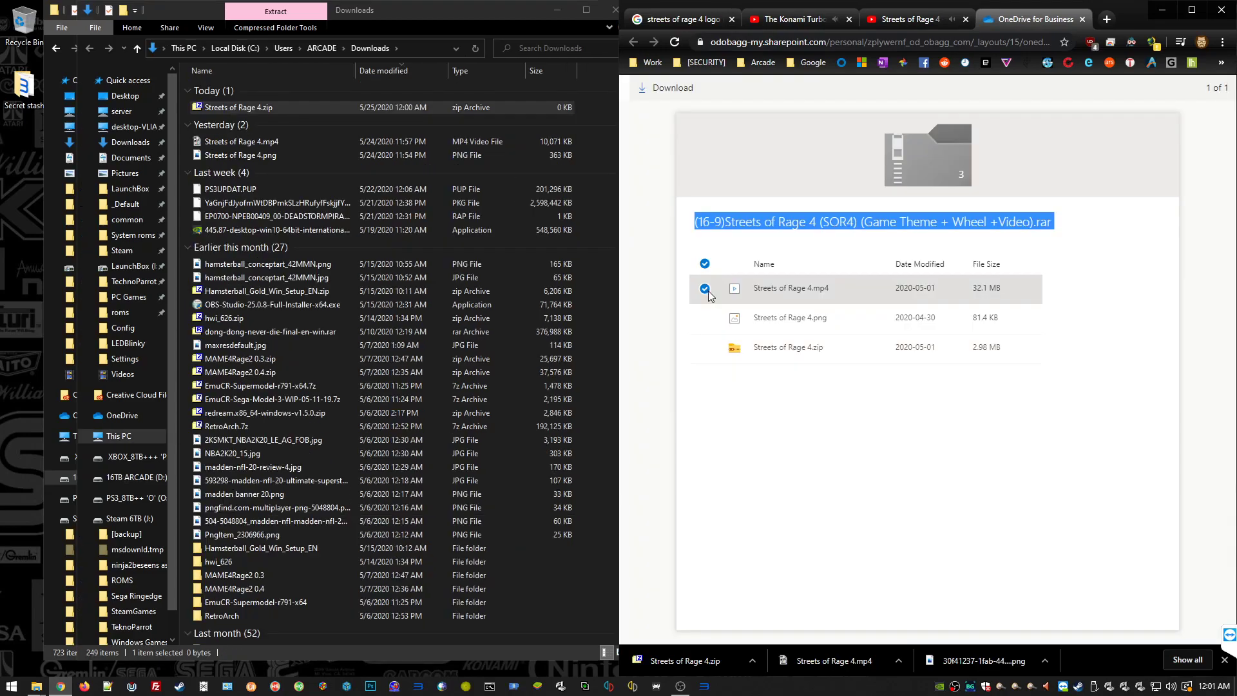
{"action": "left_click", "coordinate": [705, 289]}
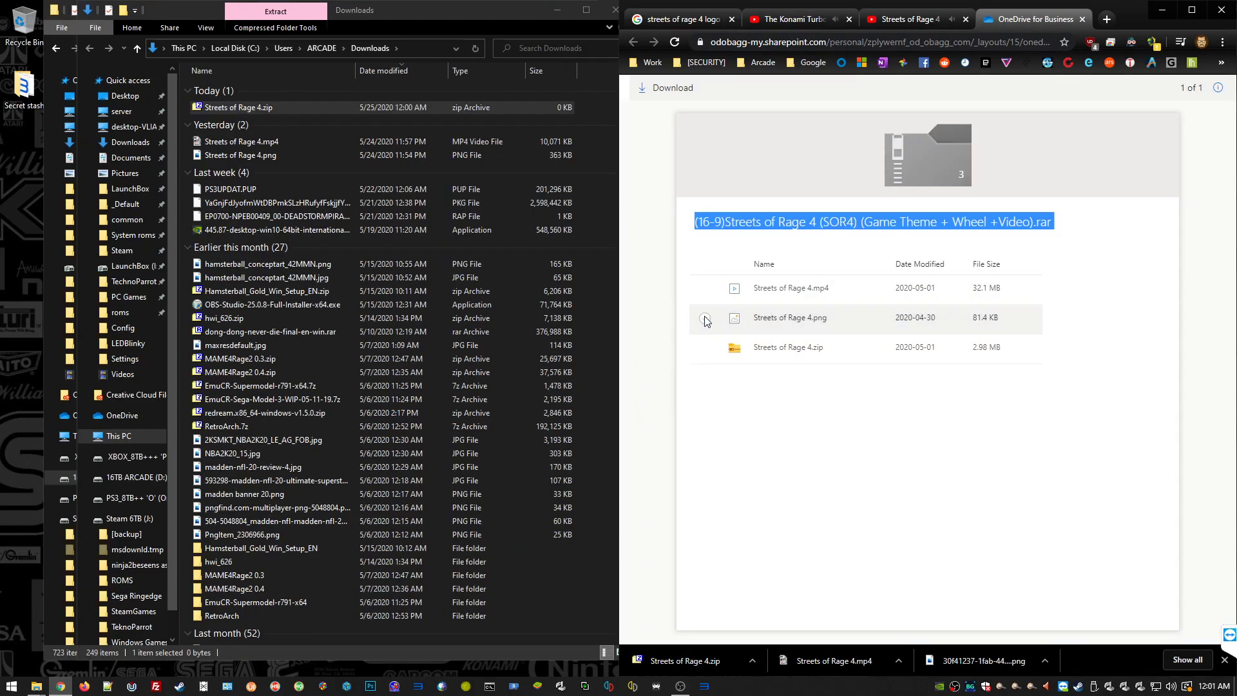
{"action": "left_click", "coordinate": [674, 89]}
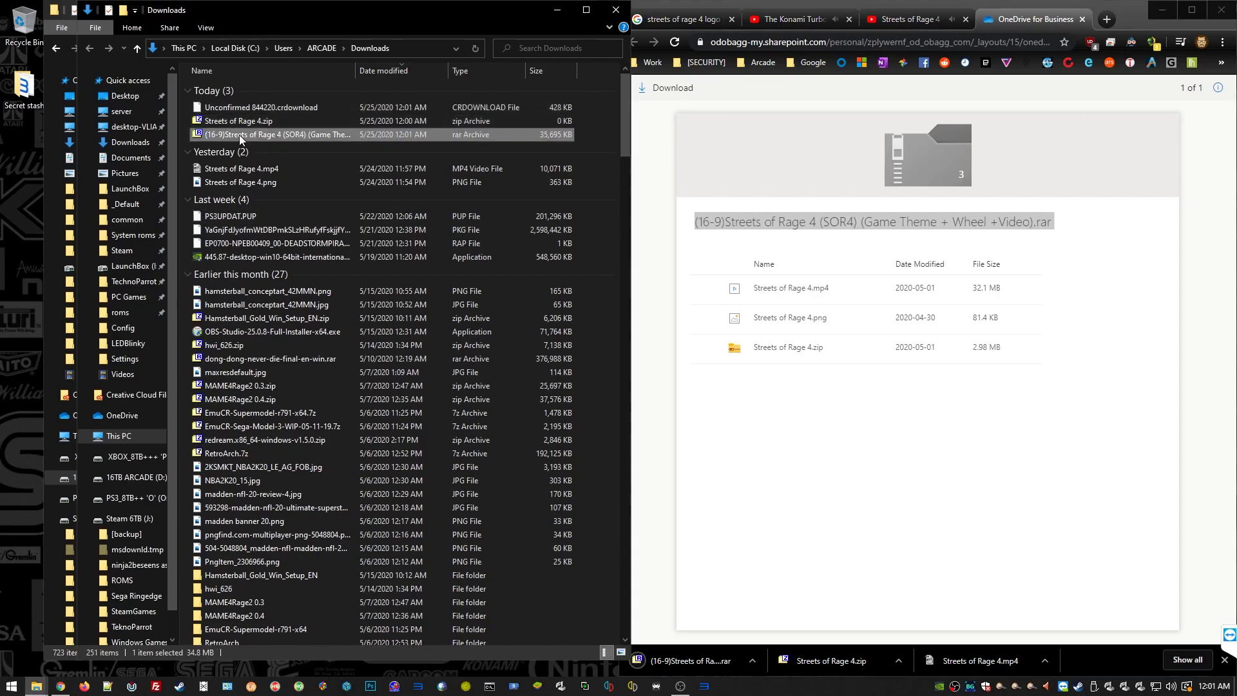
Extract the downloaded (16-9)Streets of Rage 4 (SOR4) archive with 7-Zip into a folder of the same name in Downloads.
{"action": "left_click", "coordinate": [268, 134]}
{"action": "right_click", "coordinate": [268, 134]}
{"action": "mouse_move", "coordinate": [411, 172]}
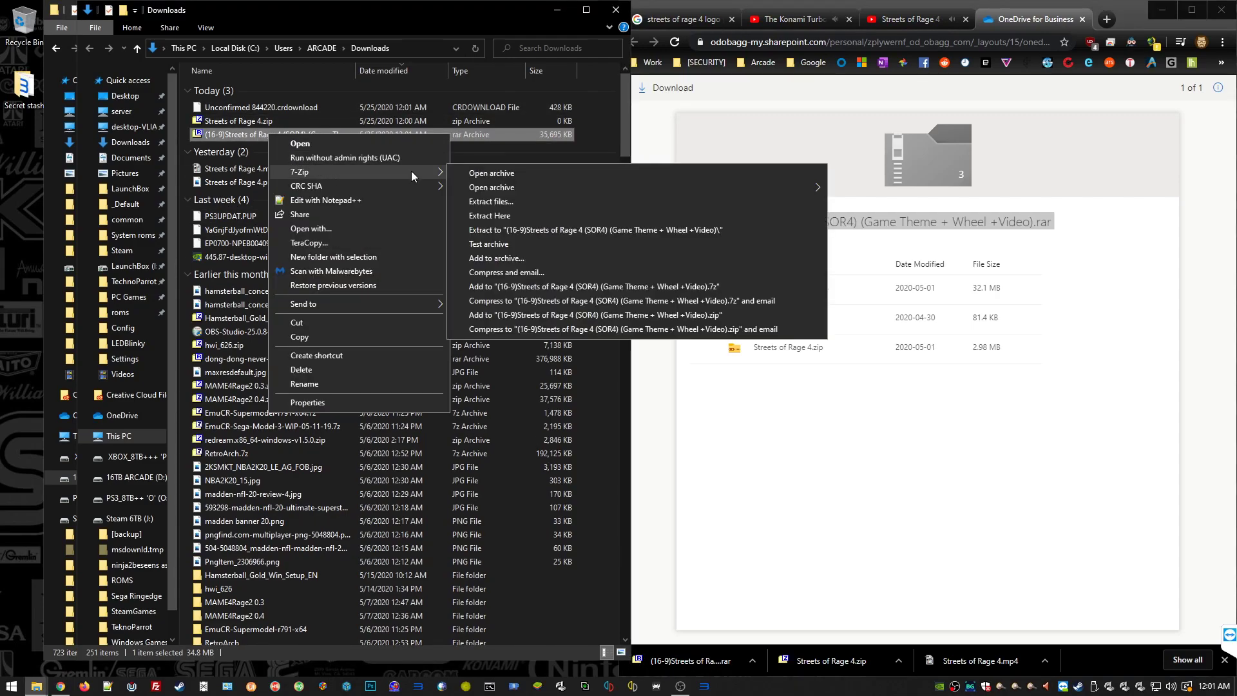
{"action": "left_click", "coordinate": [532, 230]}
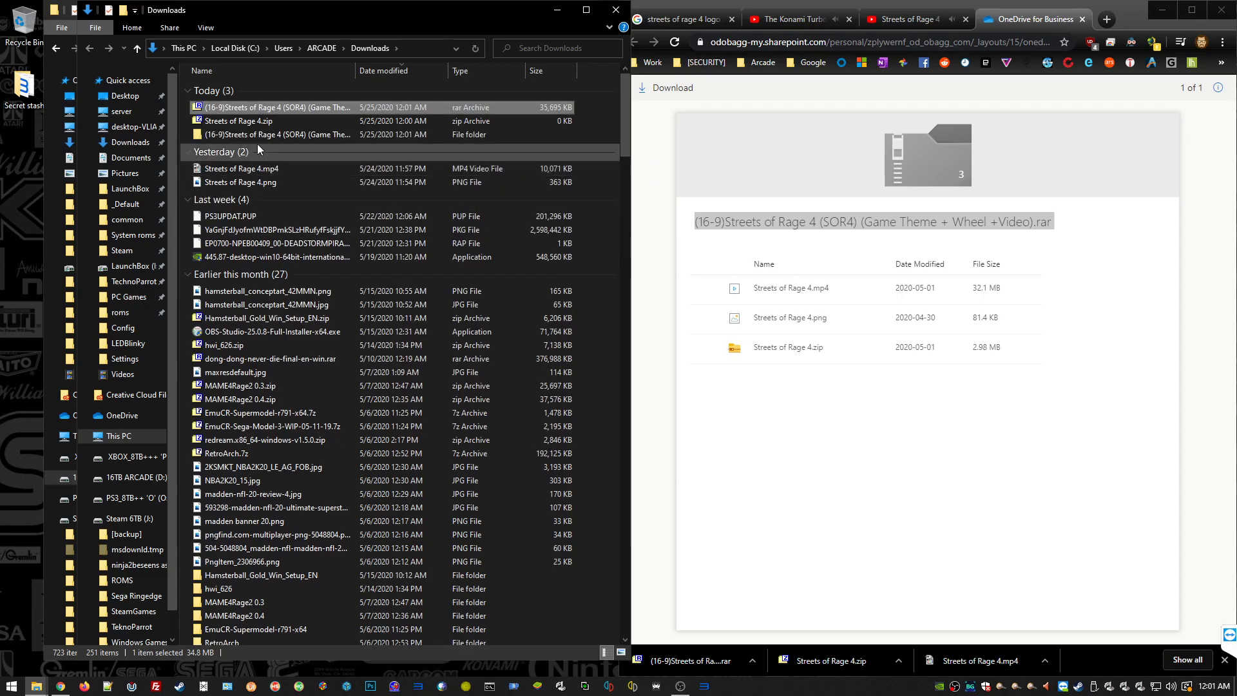
Copy Streets of Rage 4.zip and Streets of Rage 4.mp4 from the extracted folder and close its window.
{"action": "left_click", "coordinate": [870, 21]}
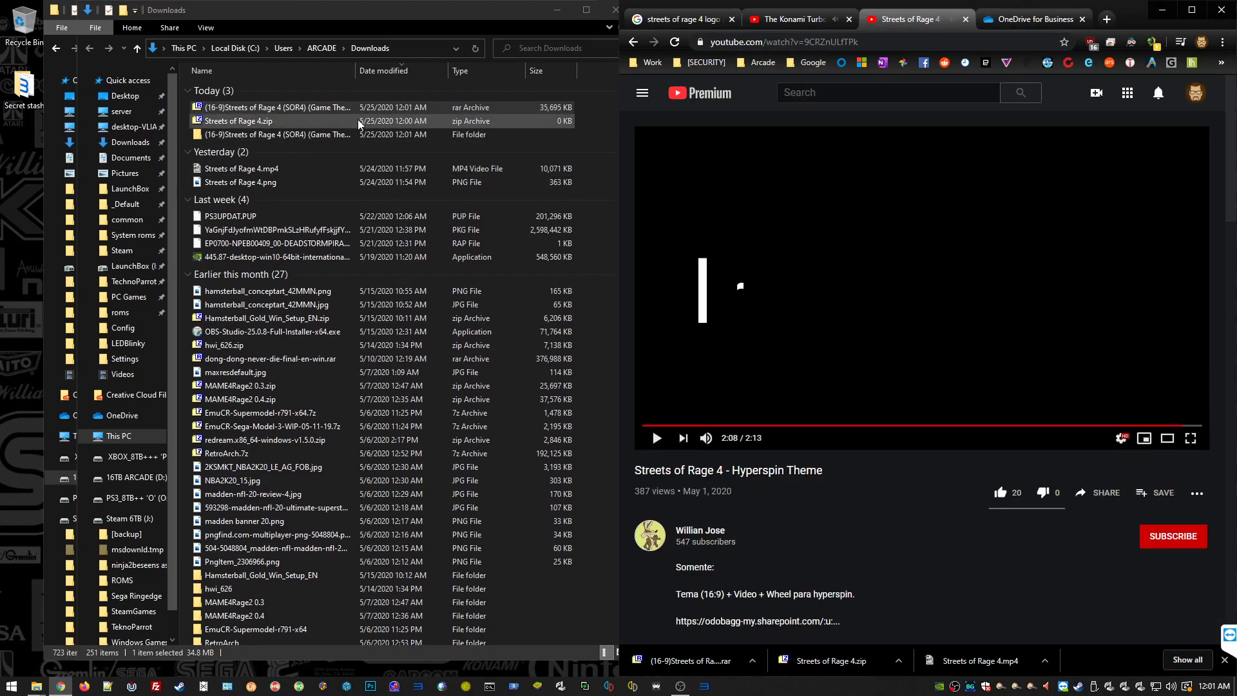
{"action": "double_click", "coordinate": [253, 132]}
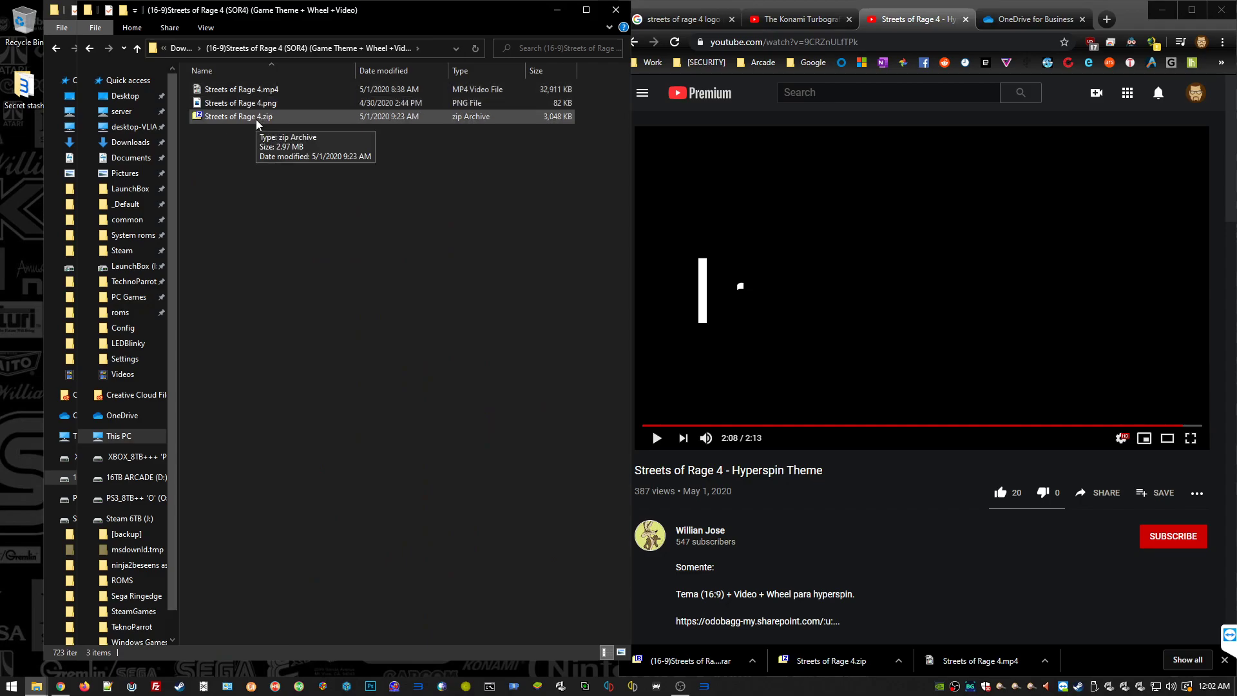
{"action": "left_click", "coordinate": [257, 119]}
{"action": "left_click", "coordinate": [271, 91], "text": "ctrl"}
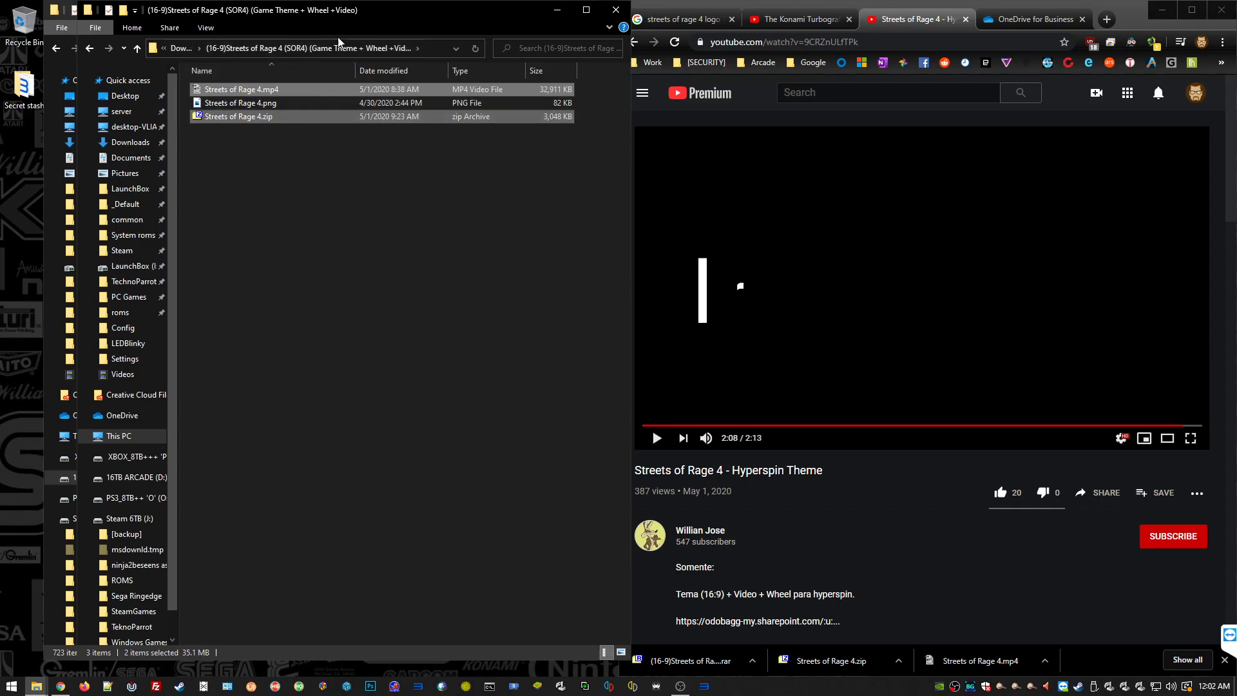
{"action": "left_click", "coordinate": [616, 10]}
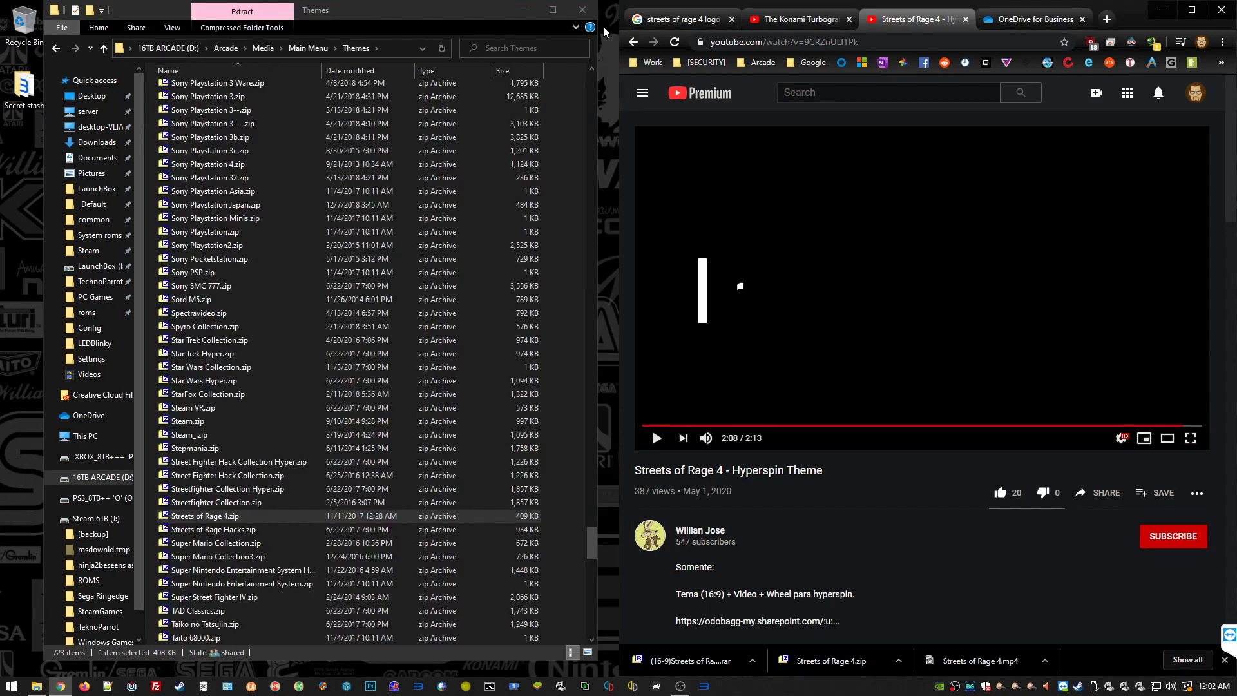
Paste the two copied files into Main Menu\Themes with Explorer, replacing the existing Streets of Rage 4.zip.
{"action": "right_click", "coordinate": [578, 156]}
{"action": "left_click", "coordinate": [598, 242]}
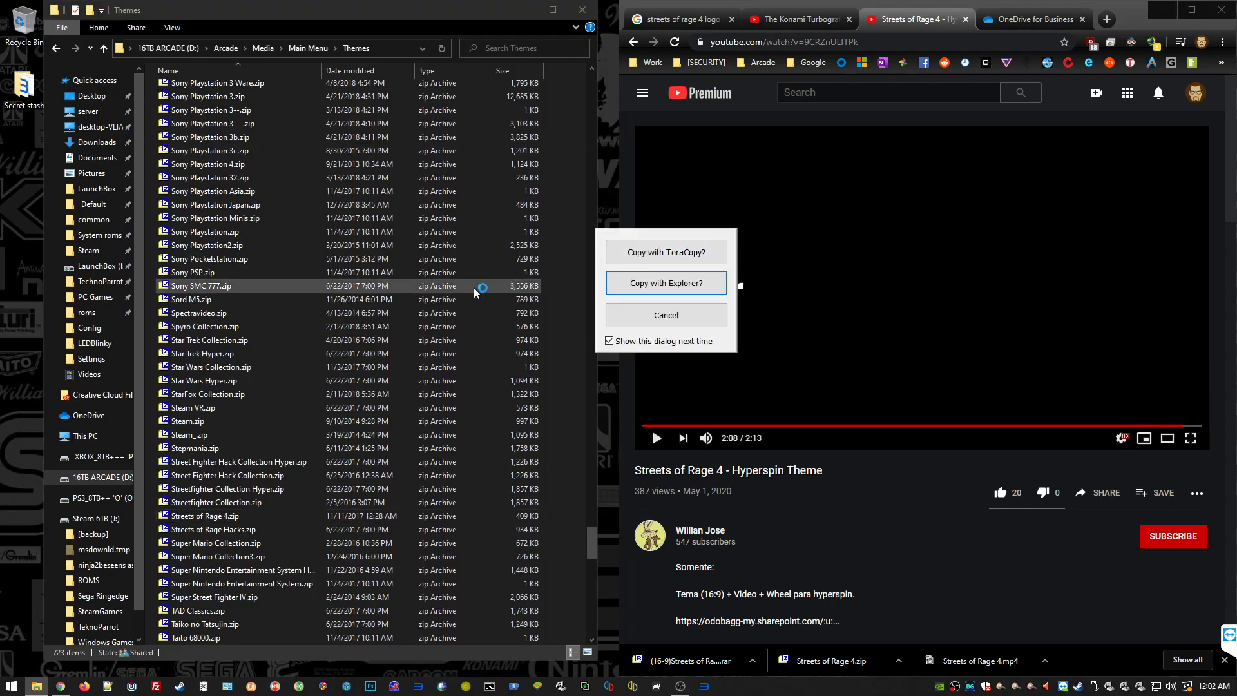
{"action": "left_click", "coordinate": [669, 283]}
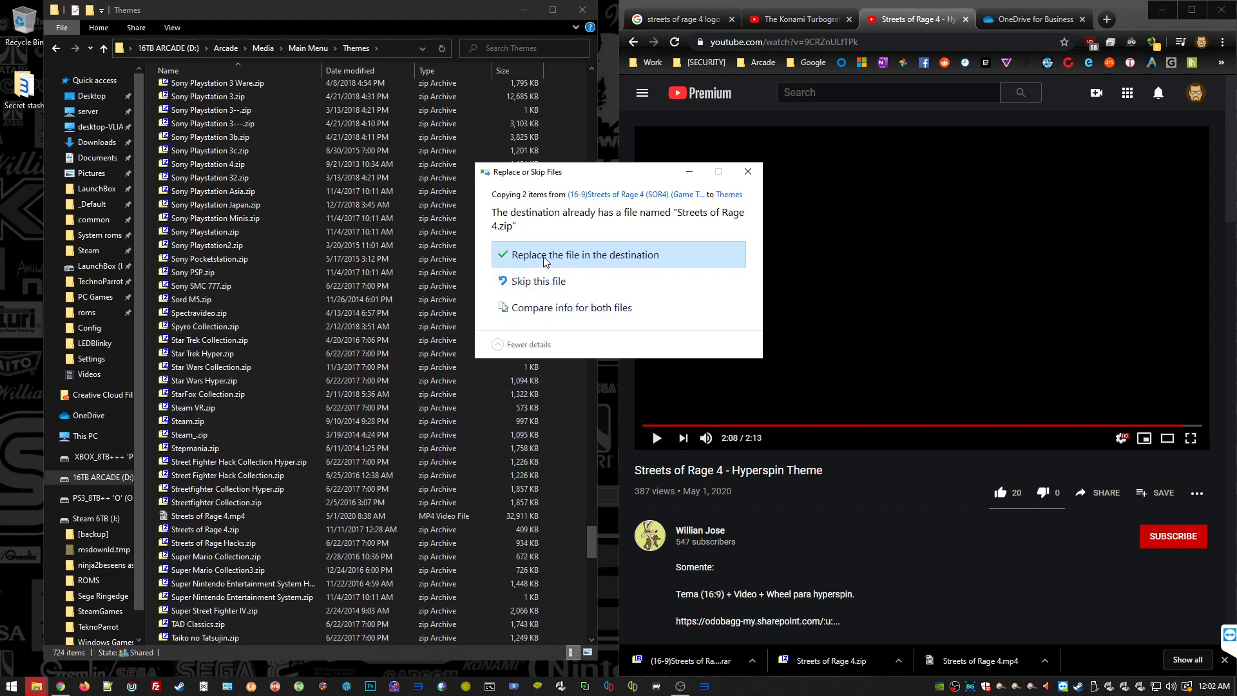
{"action": "left_click", "coordinate": [543, 256]}
Move Streets of Rage 4.mp4 from the Themes folder to Main Menu\Video using Explorer.
{"action": "left_click", "coordinate": [216, 517]}
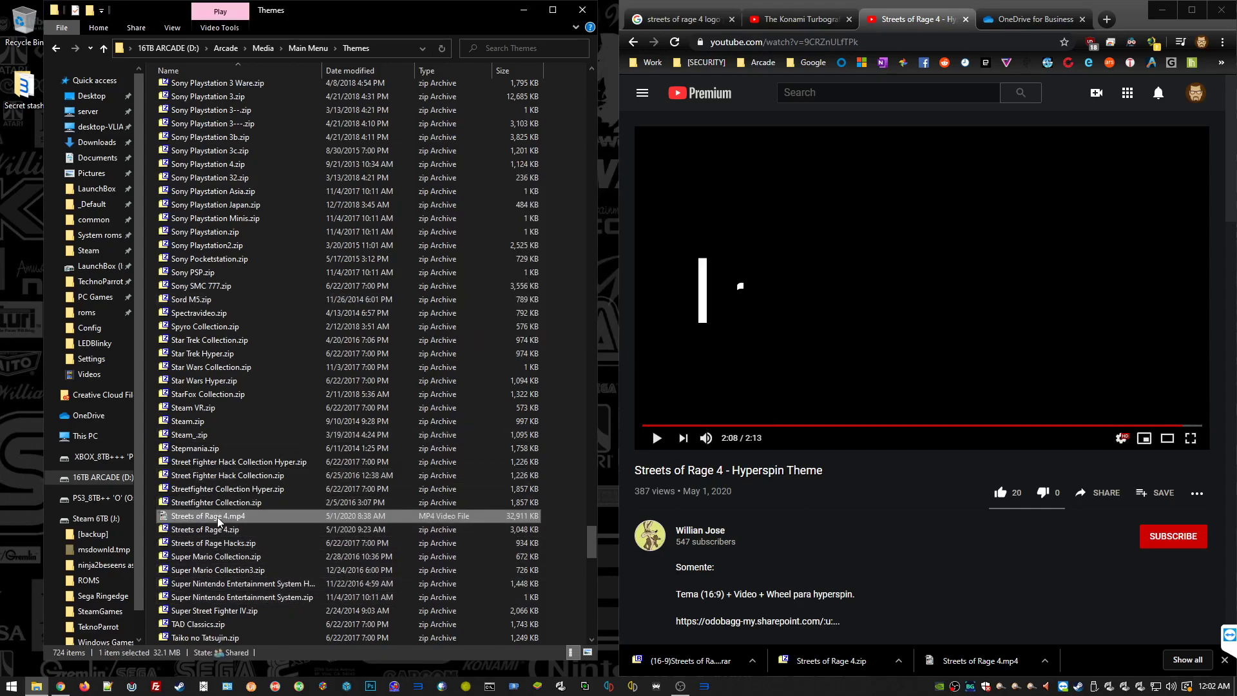
{"action": "right_click", "coordinate": [217, 517]}
{"action": "left_click", "coordinate": [260, 426]}
{"action": "left_click", "coordinate": [299, 48]}
{"action": "double_click", "coordinate": [204, 131]}
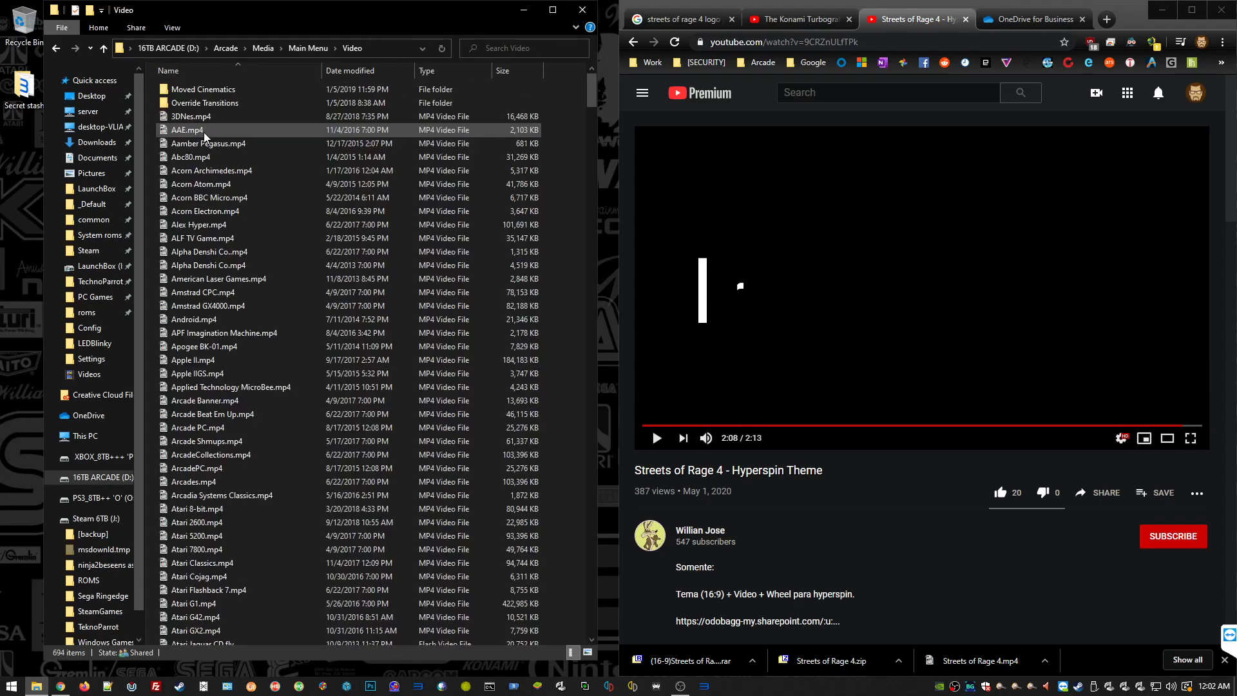
{"action": "right_click", "coordinate": [568, 180]}
{"action": "left_click", "coordinate": [599, 270]}
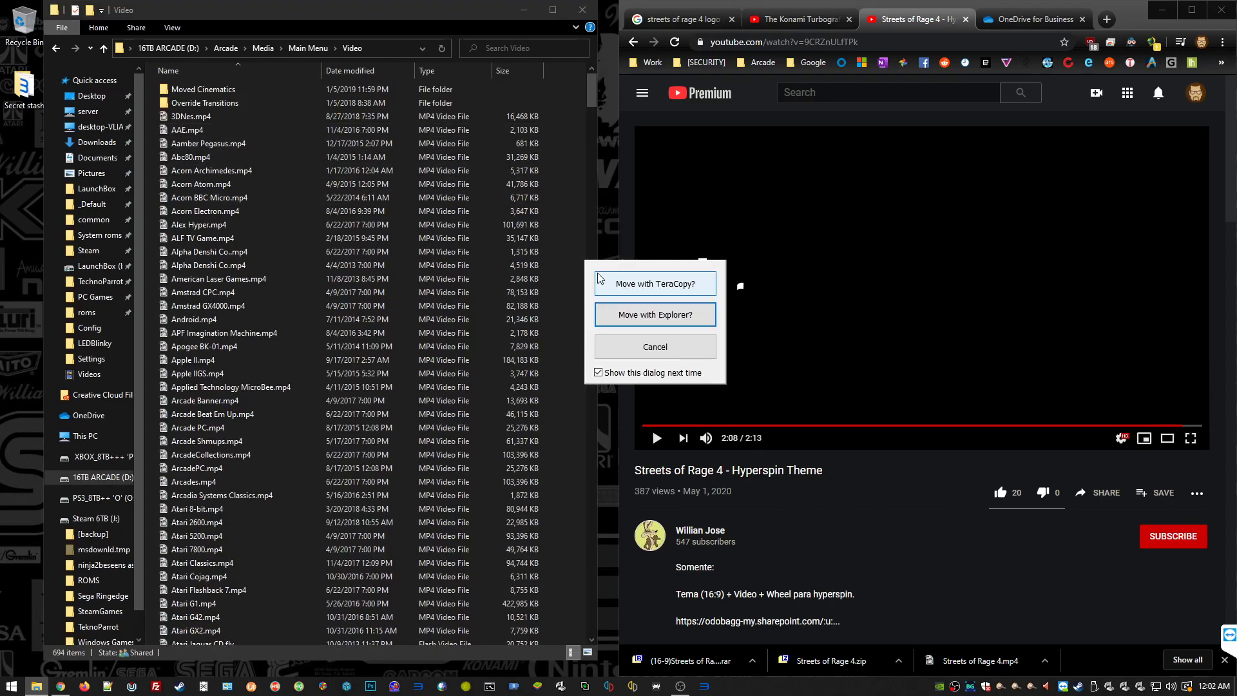
{"action": "left_click", "coordinate": [615, 318]}
{"action": "left_click", "coordinate": [628, 257]}
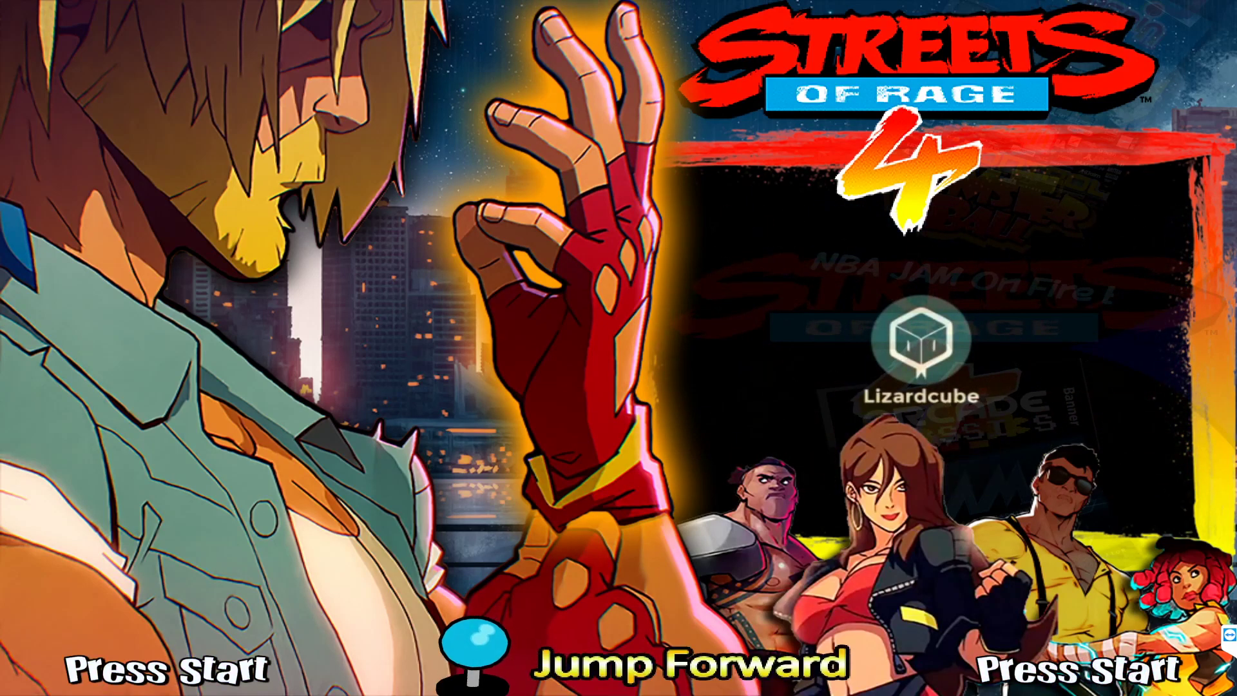
Check the new Streets of Rage 4 theme on HyperSpin's main menu and start exiting.
{"action": "key", "text": "Escape"}
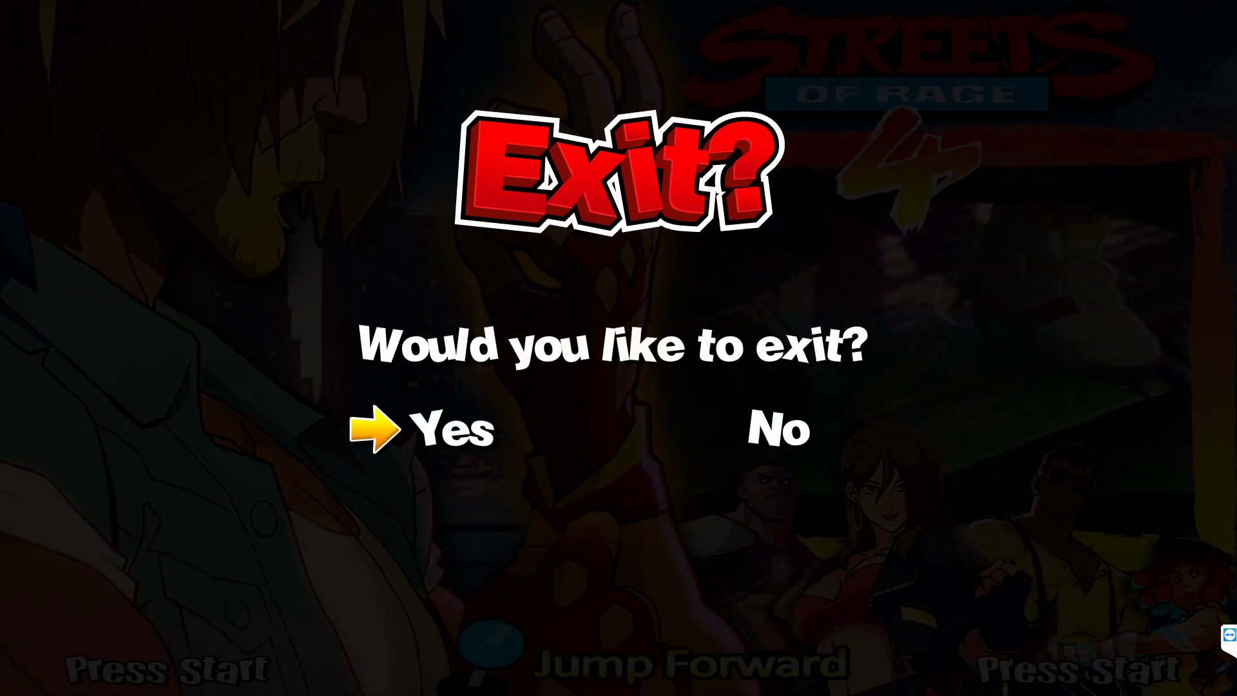